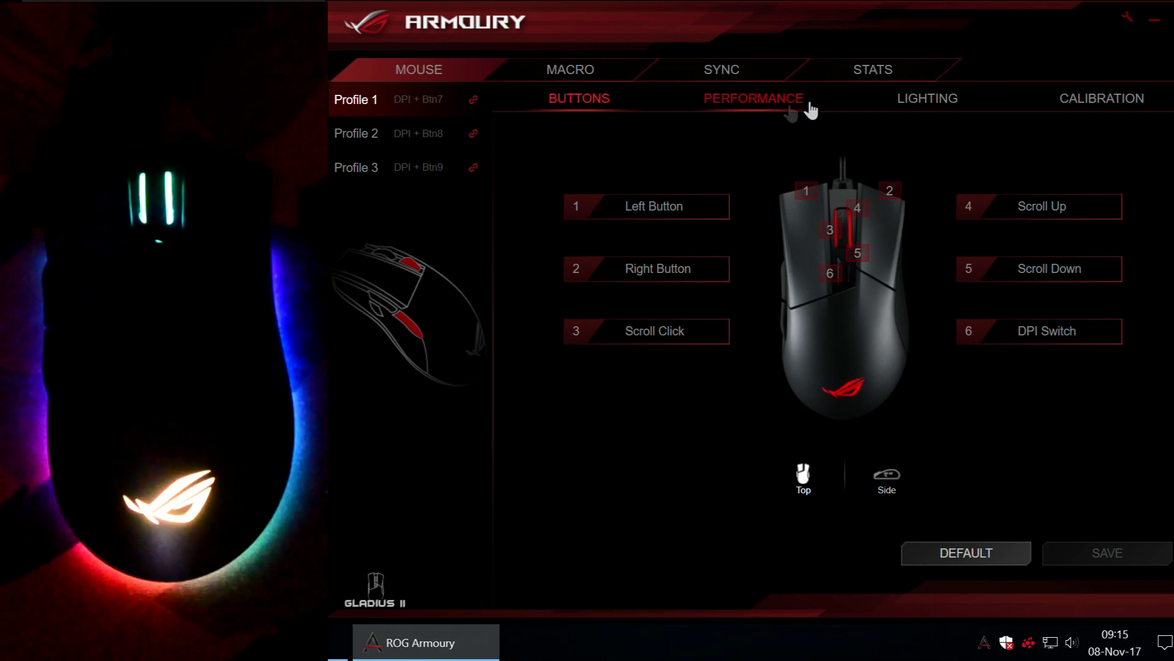
Show the mouse LIGHTING settings, where the synced rainbow Wave effect is running
left_click(929, 107)
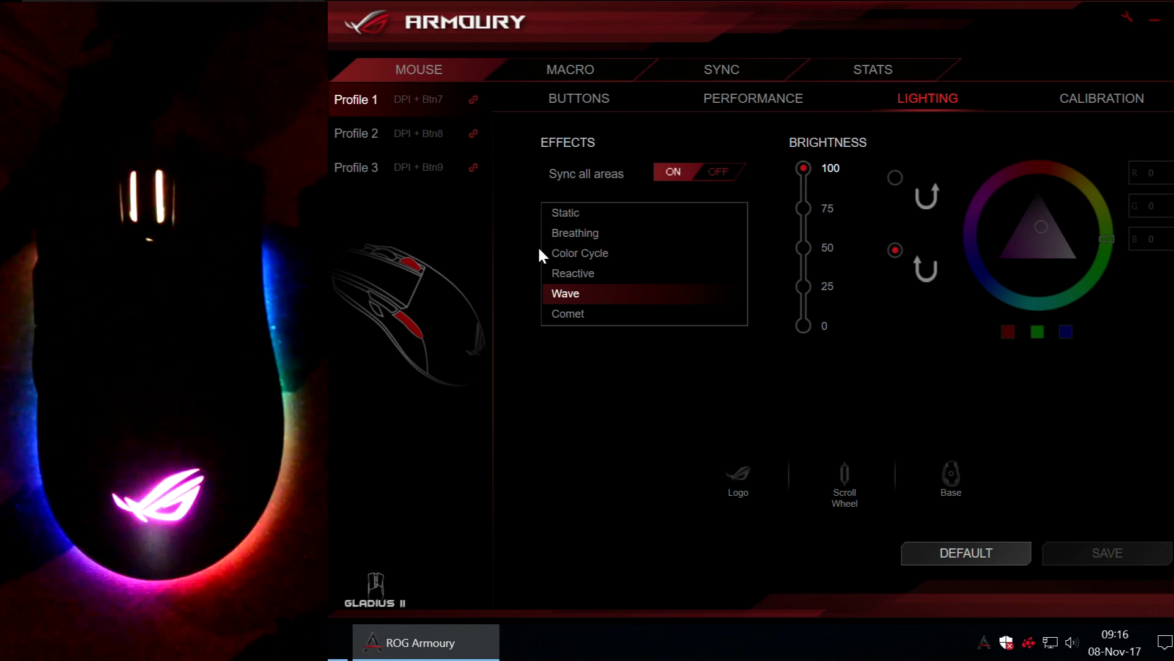
Apply the Static effect in red, then save it at brightness 0 and at 100
left_click(567, 216)
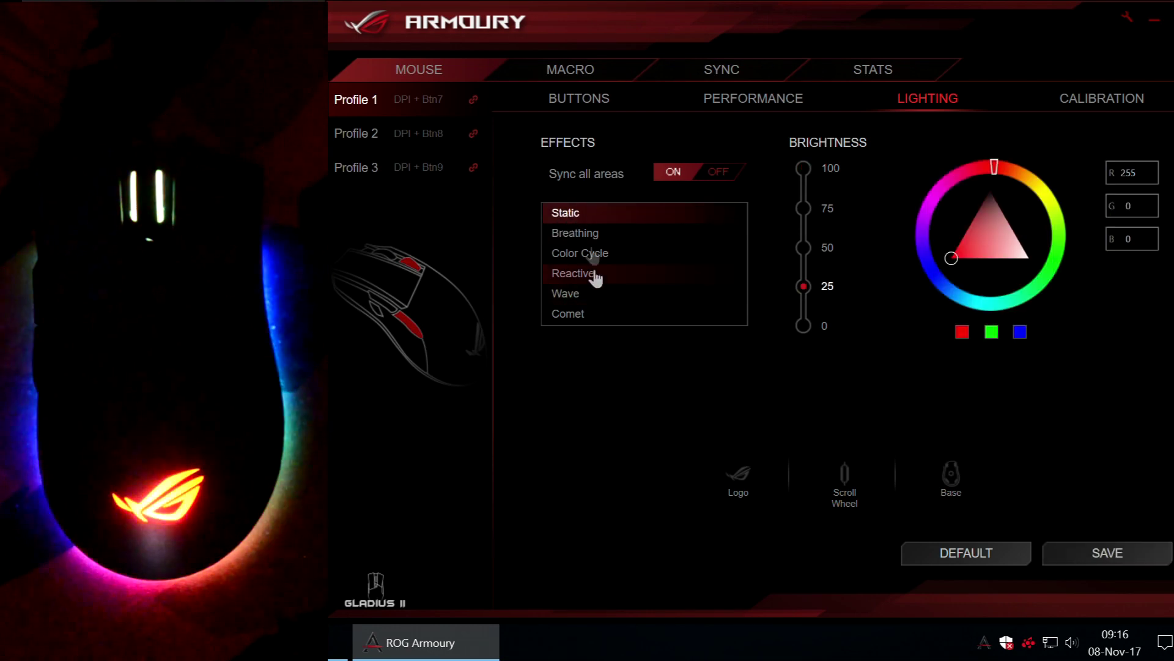
left_click(1106, 555)
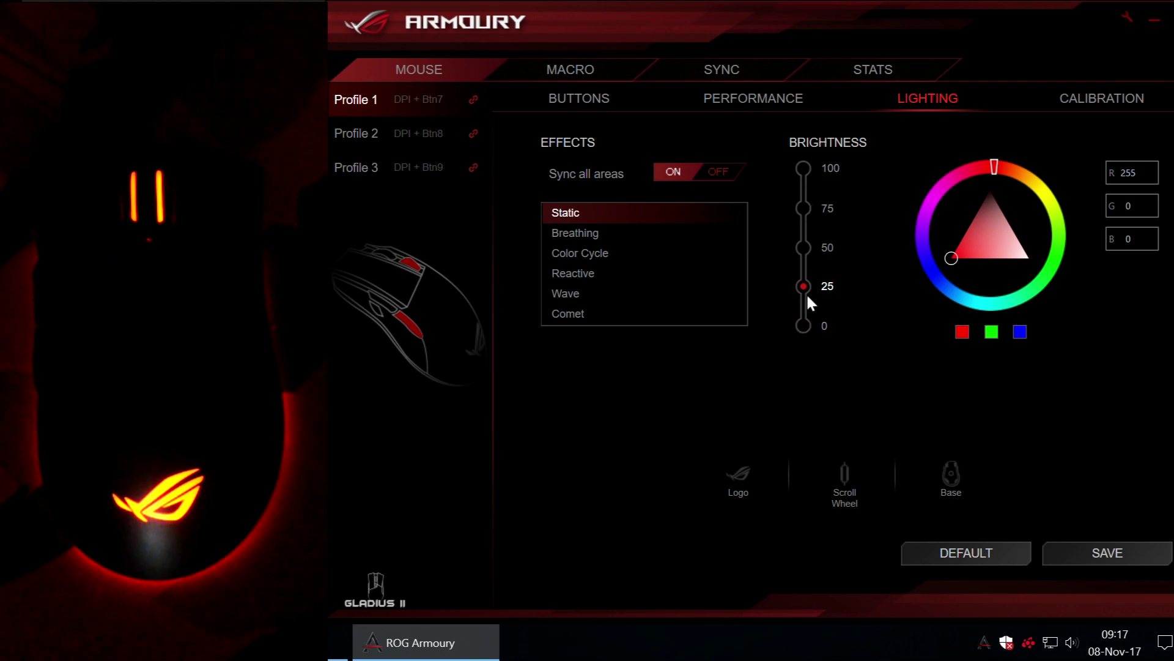
left_click(803, 328)
left_click(1082, 554)
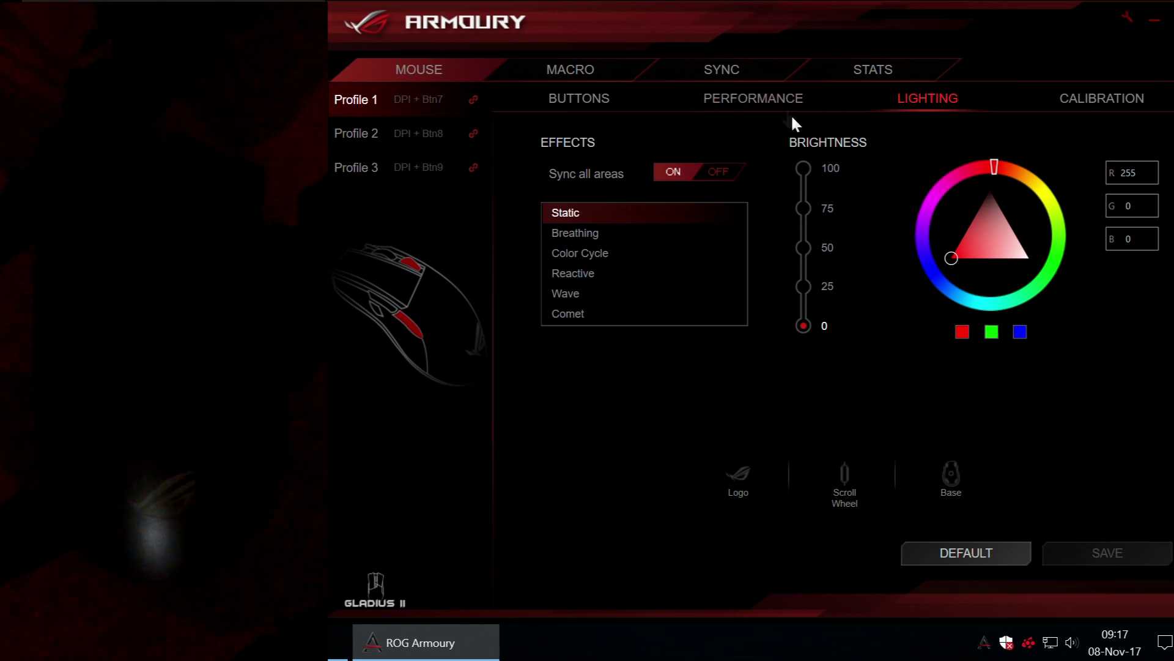
left_click(804, 168)
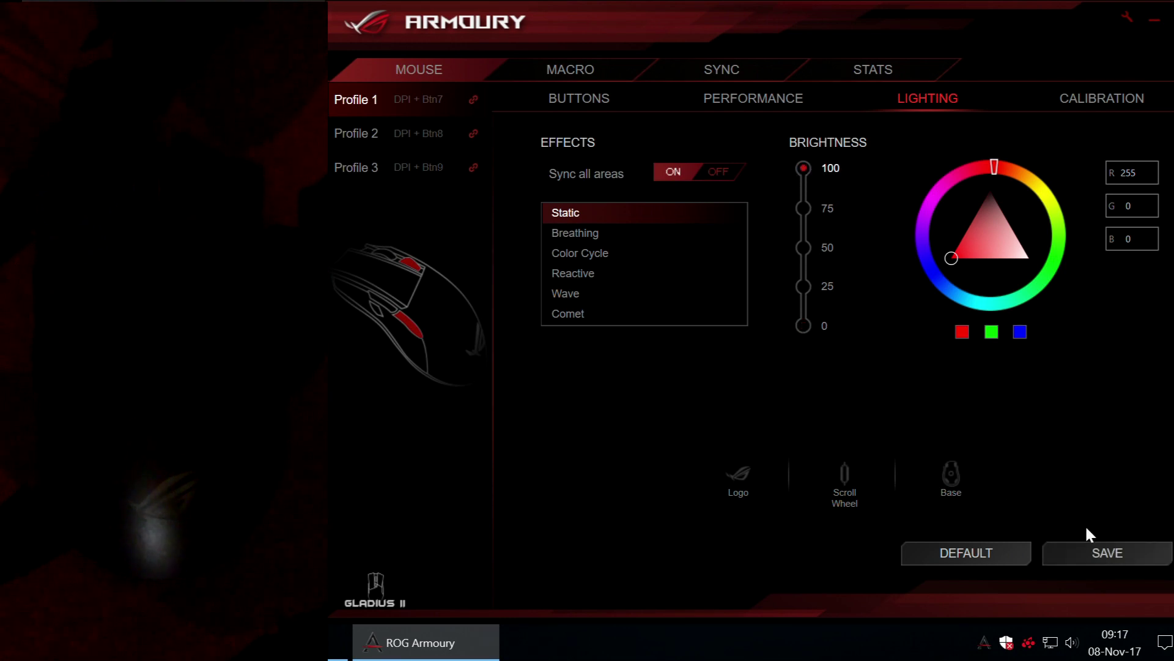
left_click(1096, 548)
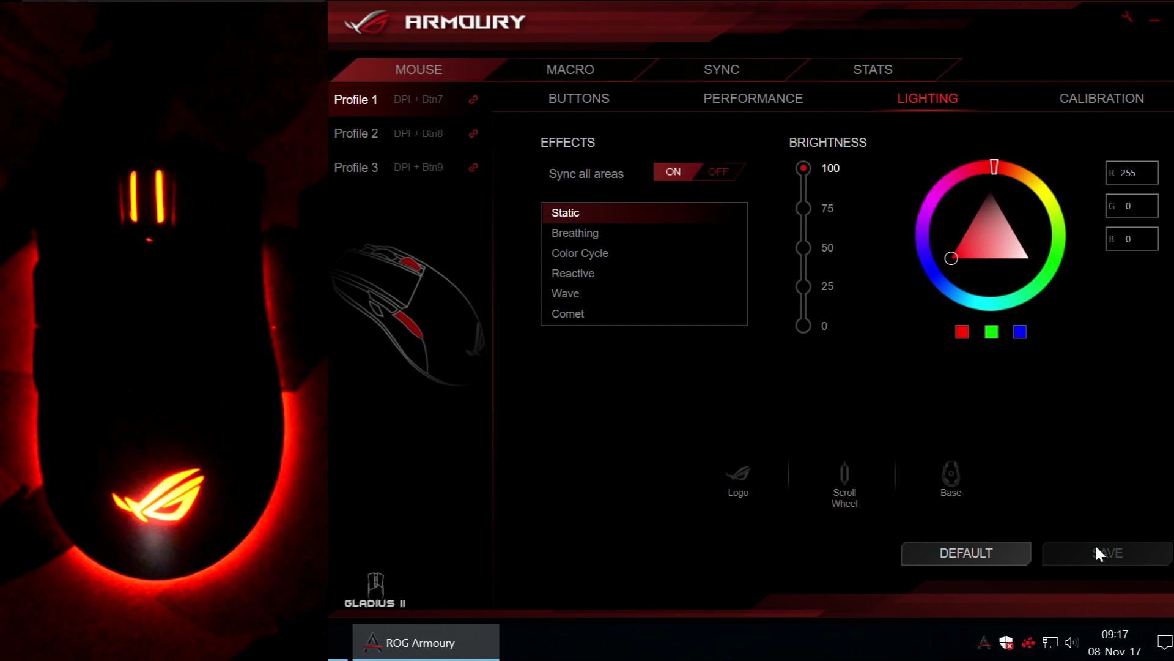
Save brightness 75, 50 and 25 in turn, then save it back at 100
left_click(804, 209)
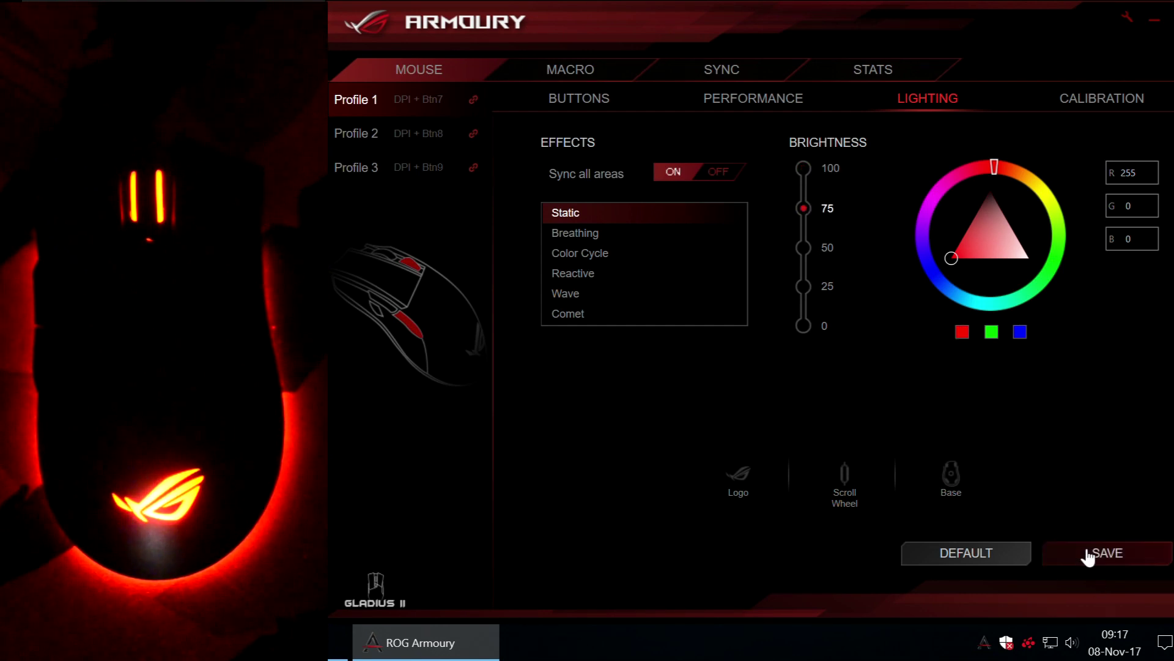
left_click(1088, 556)
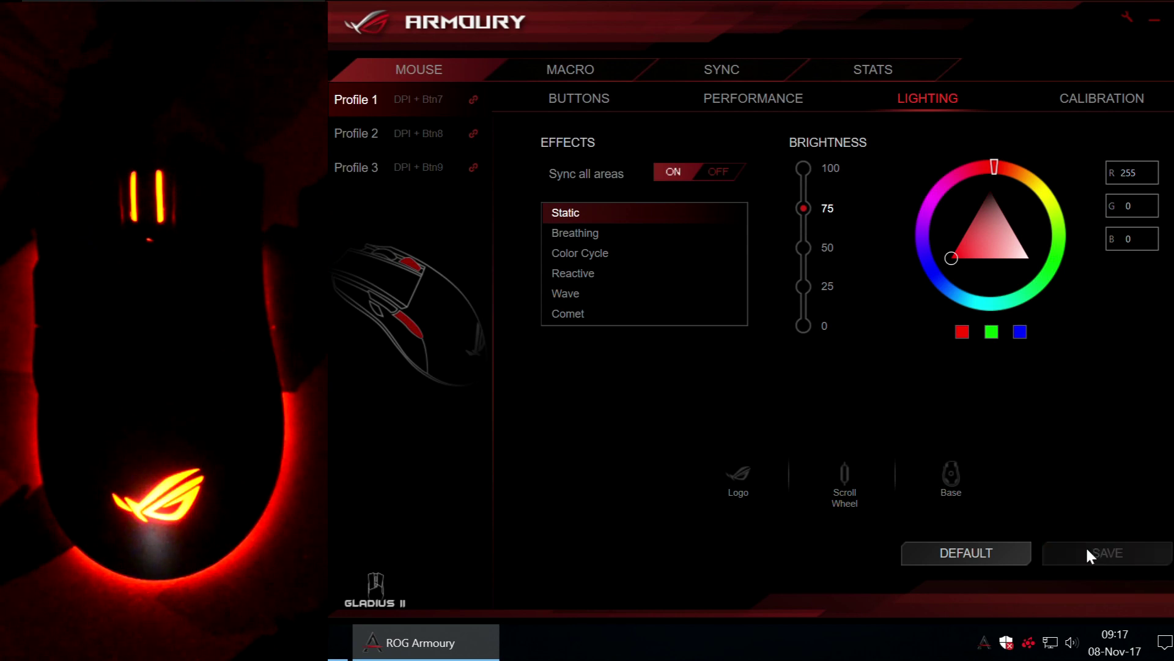
left_click(804, 247)
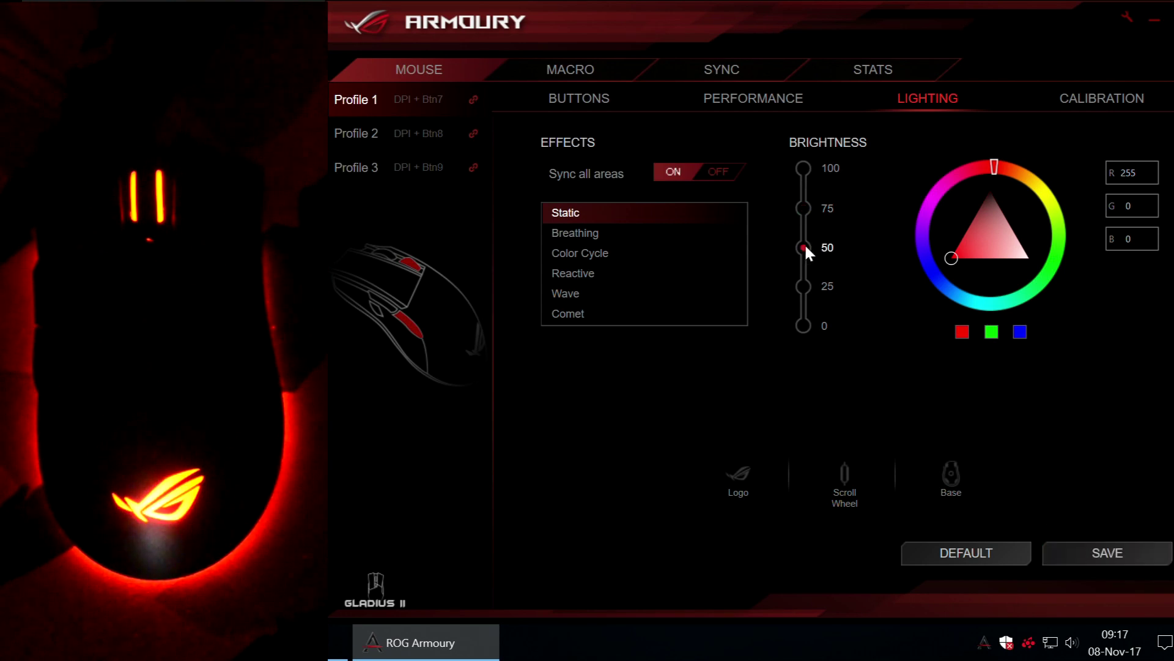
left_click(1110, 553)
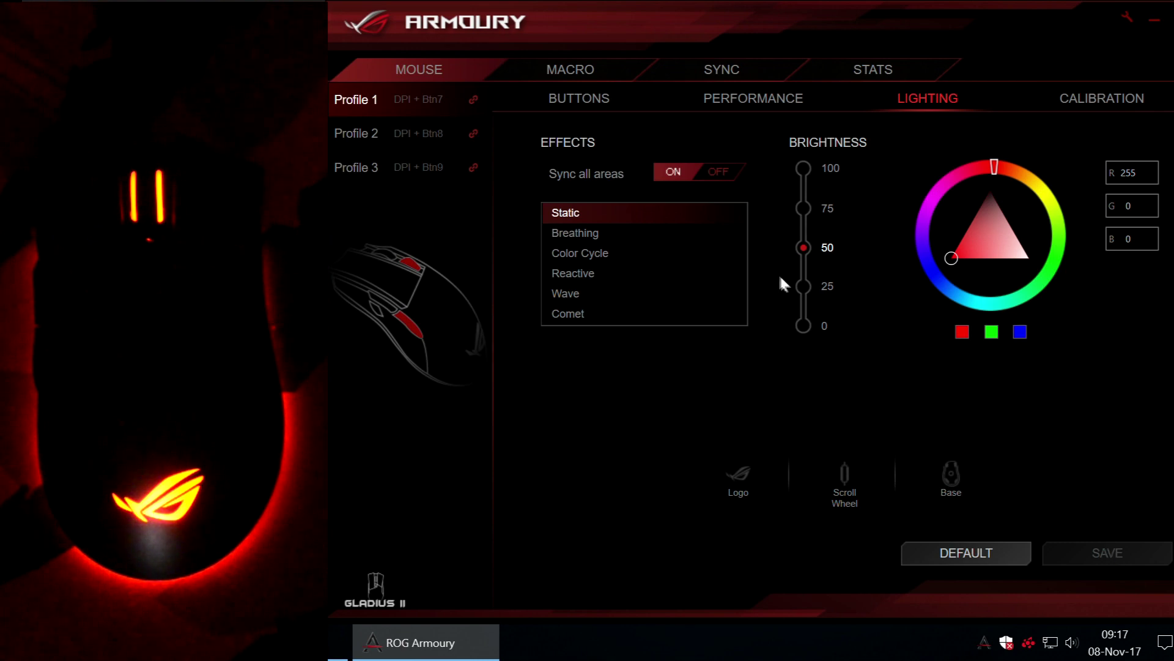
left_click(804, 286)
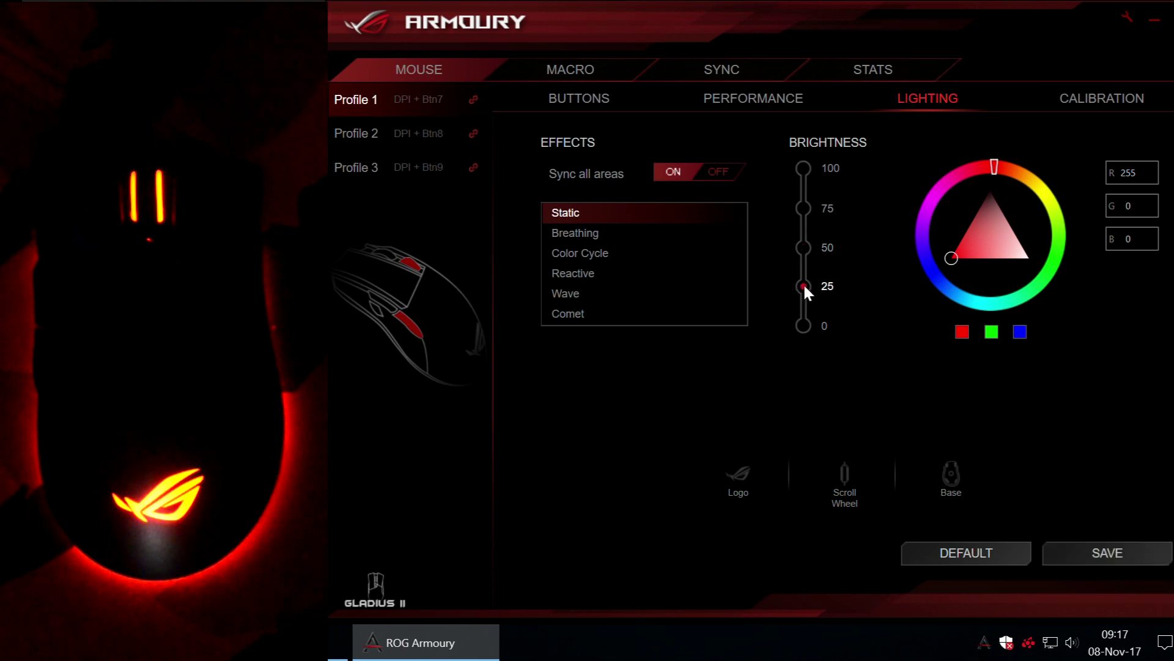
left_click(1106, 551)
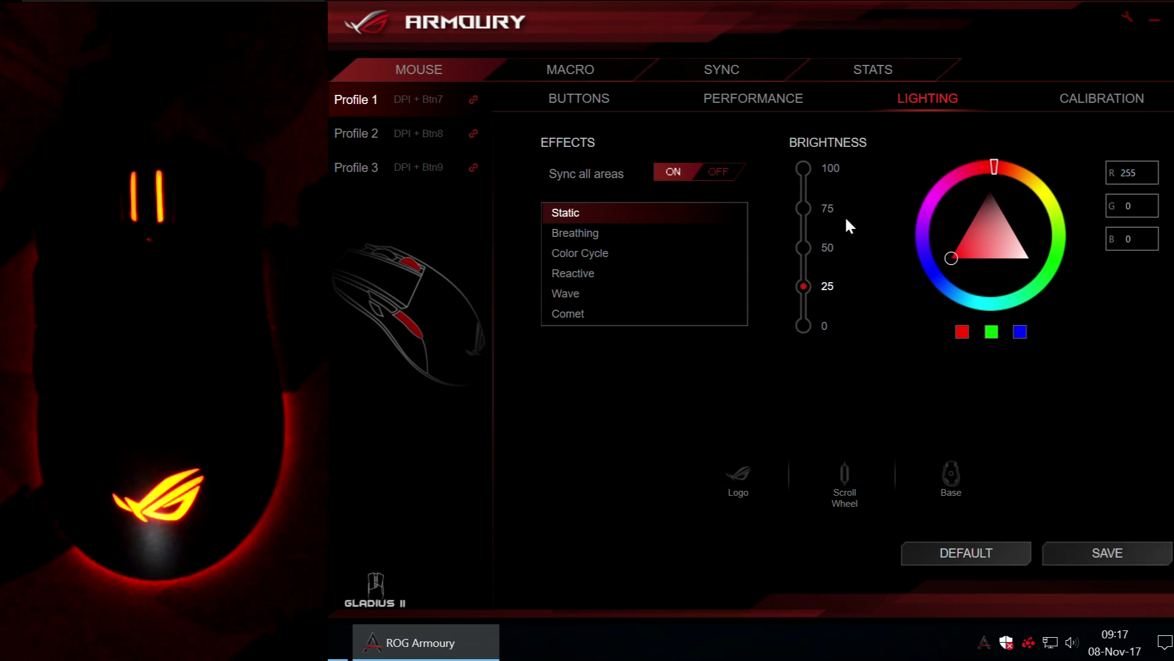
left_click(804, 169)
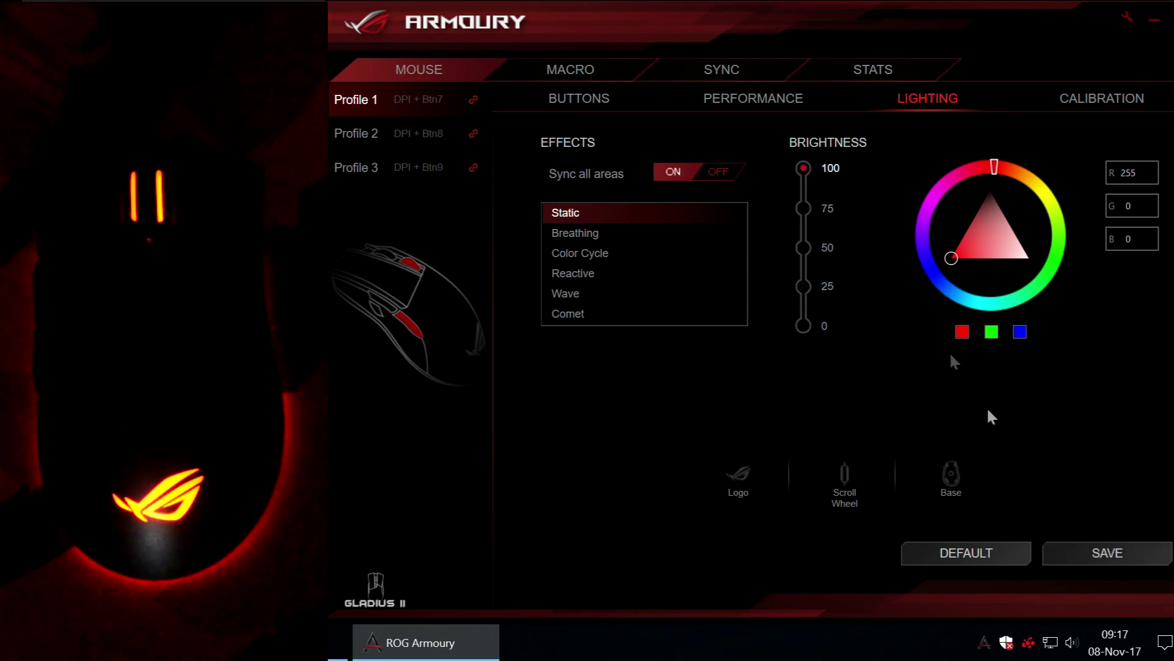
left_click(1108, 555)
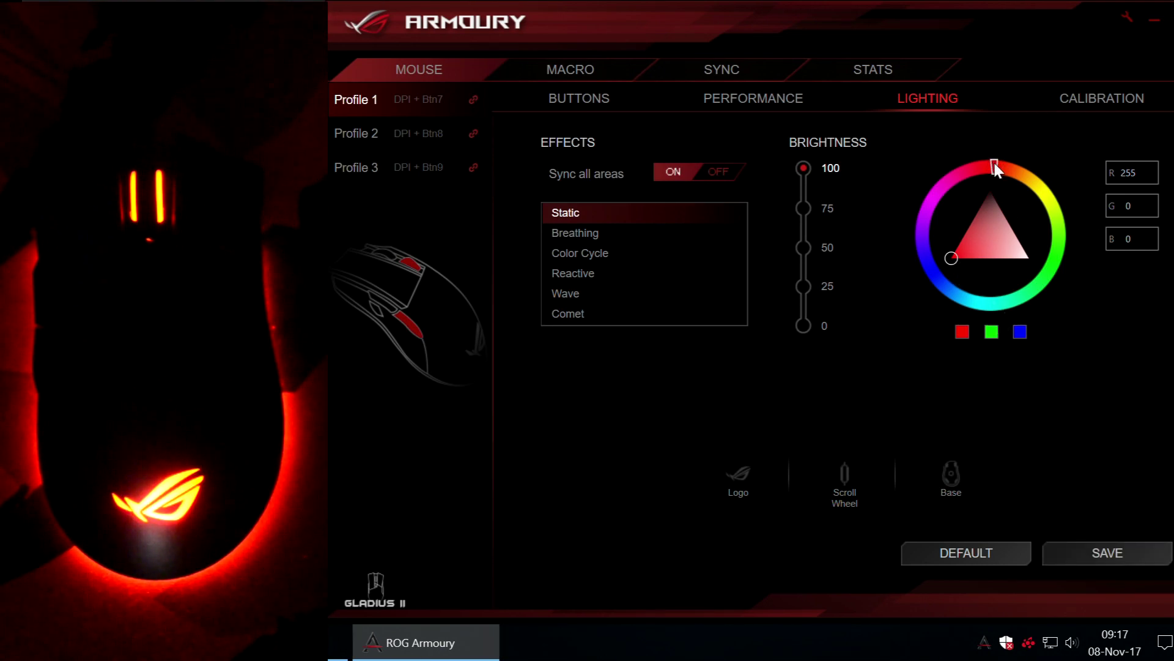
Try hues on the ring and the green and blue swatches, then save pure red
mouse_move(995, 165)
left_mouse_down()
mouse_move(966, 156)
mouse_move(950, 179)
mouse_move(1010, 169)
mouse_move(1047, 270)
mouse_move(968, 280)
left_mouse_up()
left_click_drag(974, 167, 991, 161)
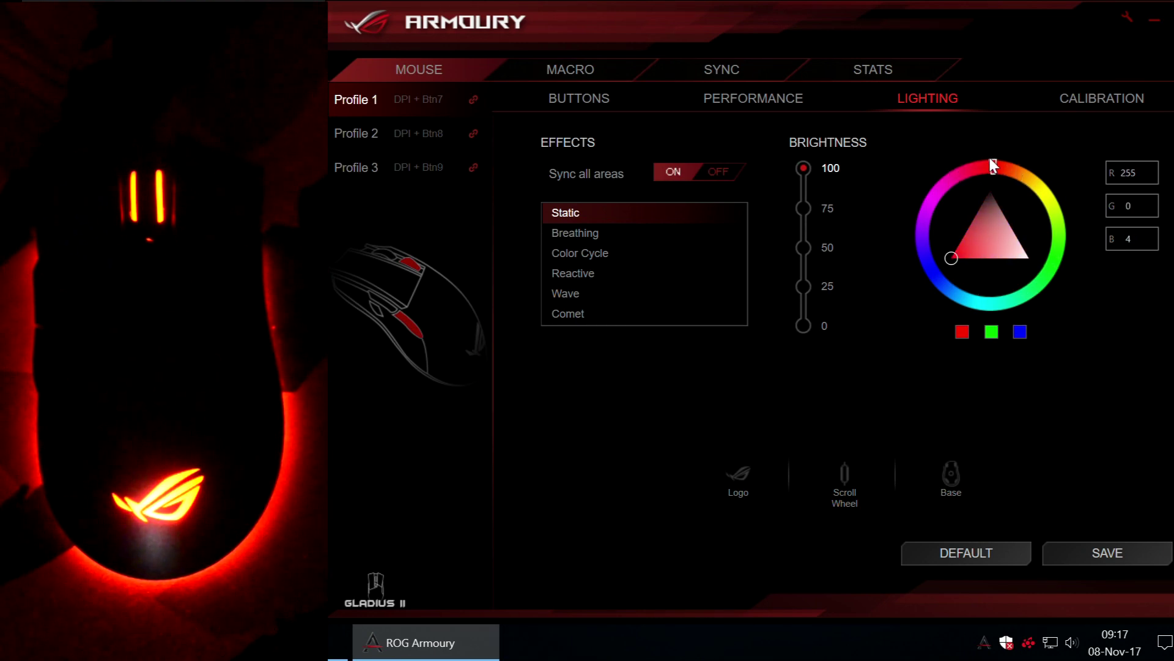
left_click(965, 329)
left_click(991, 332)
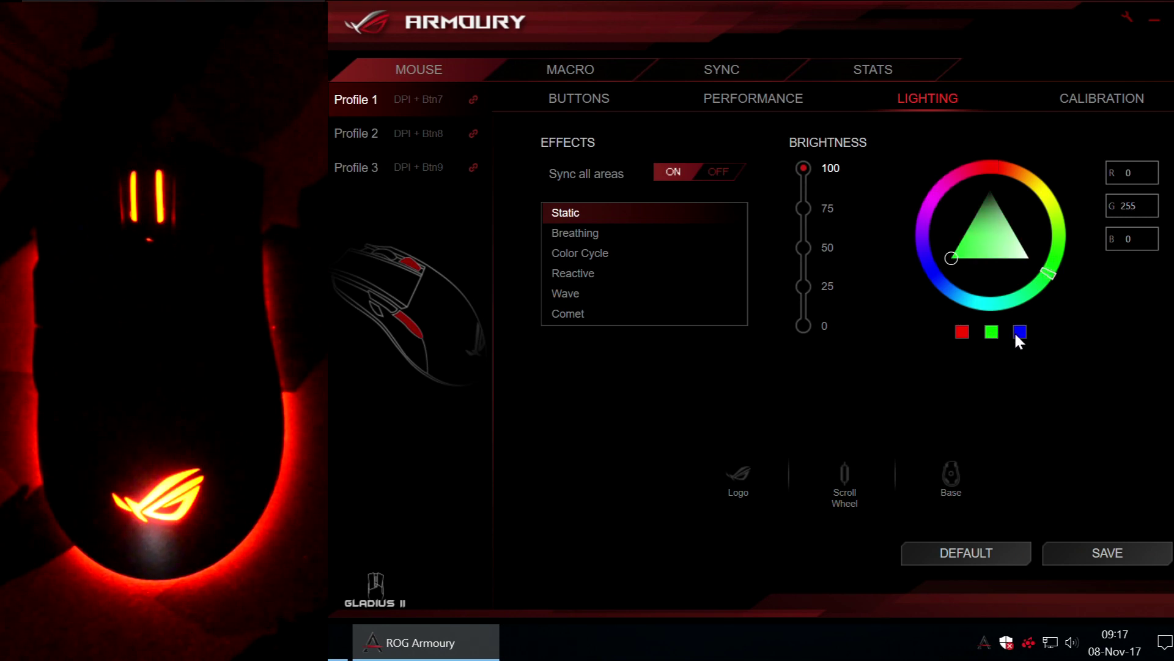
left_click(1018, 332)
left_click(962, 333)
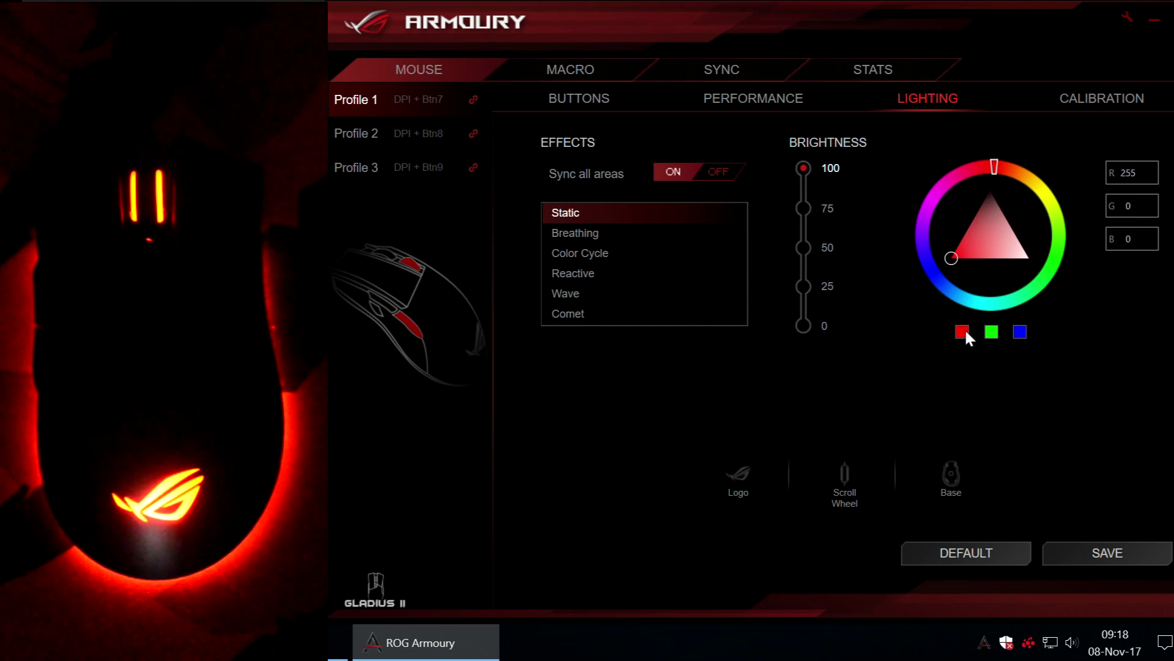
left_click(1111, 555)
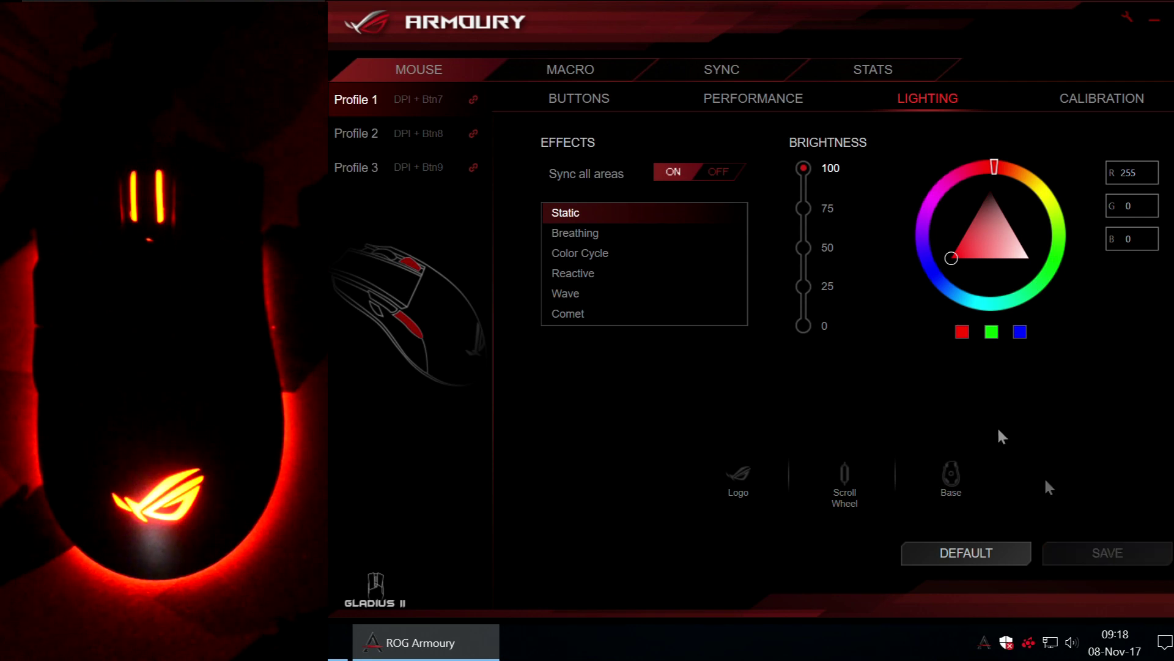
Save the static lighting as pure green, then as pure blue
left_click(991, 331)
left_click(1105, 554)
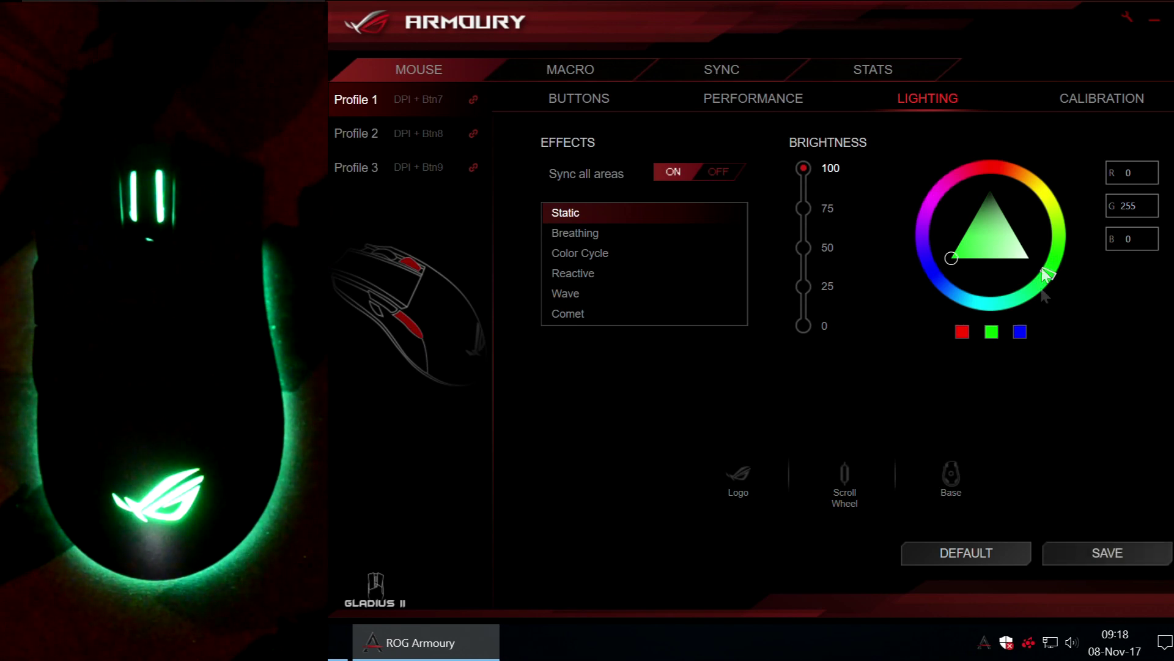
left_click(1019, 331)
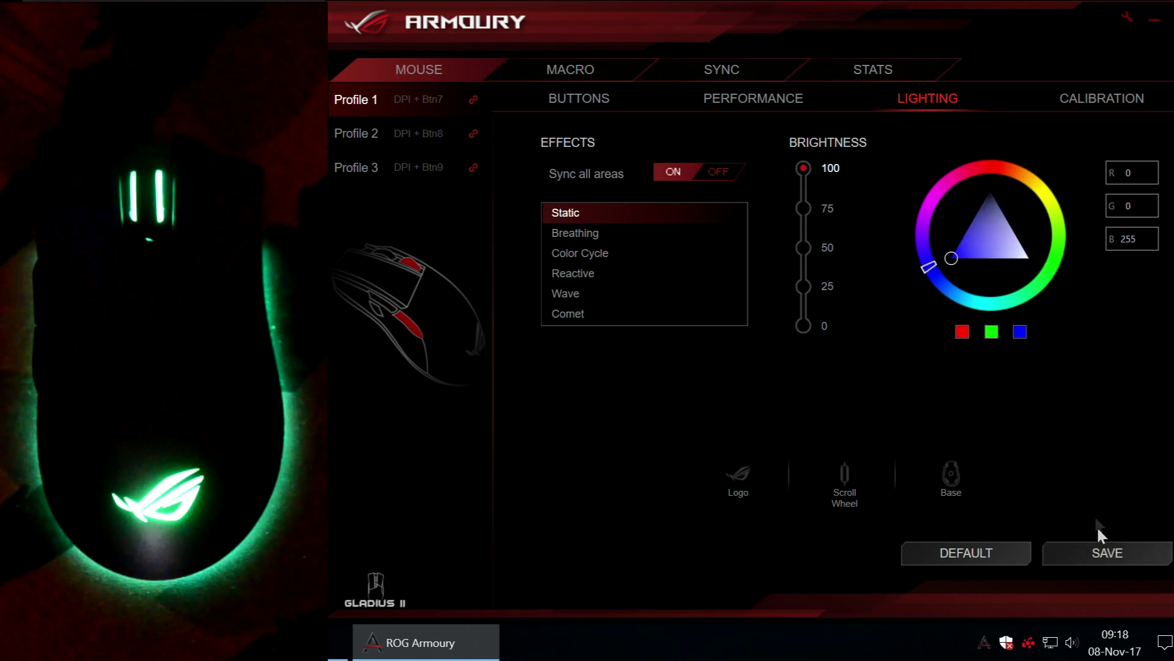
left_click(1128, 558)
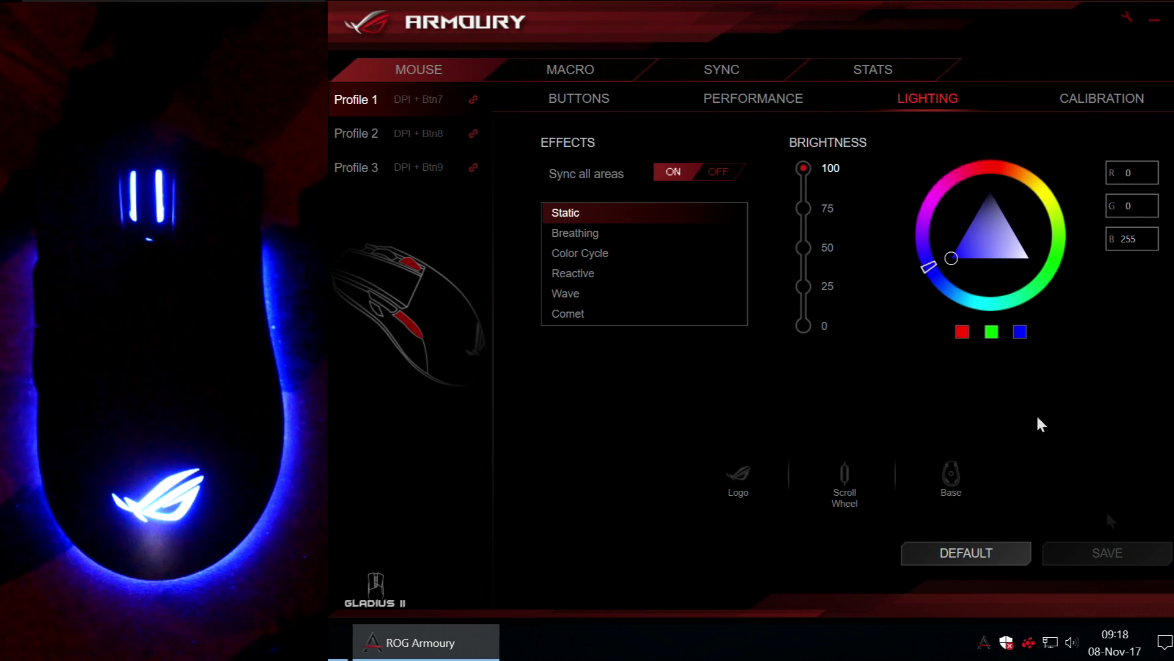
Save a pink hue, then a slightly redder pink, then orange
left_click_drag(927, 265, 953, 176)
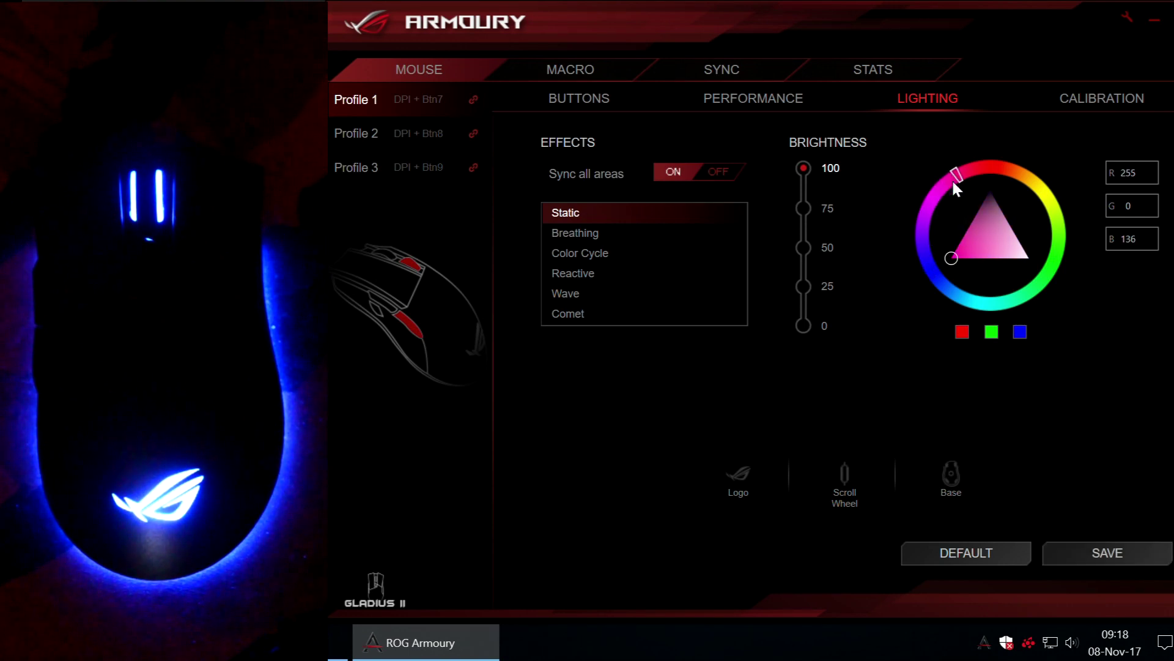
left_click(1126, 554)
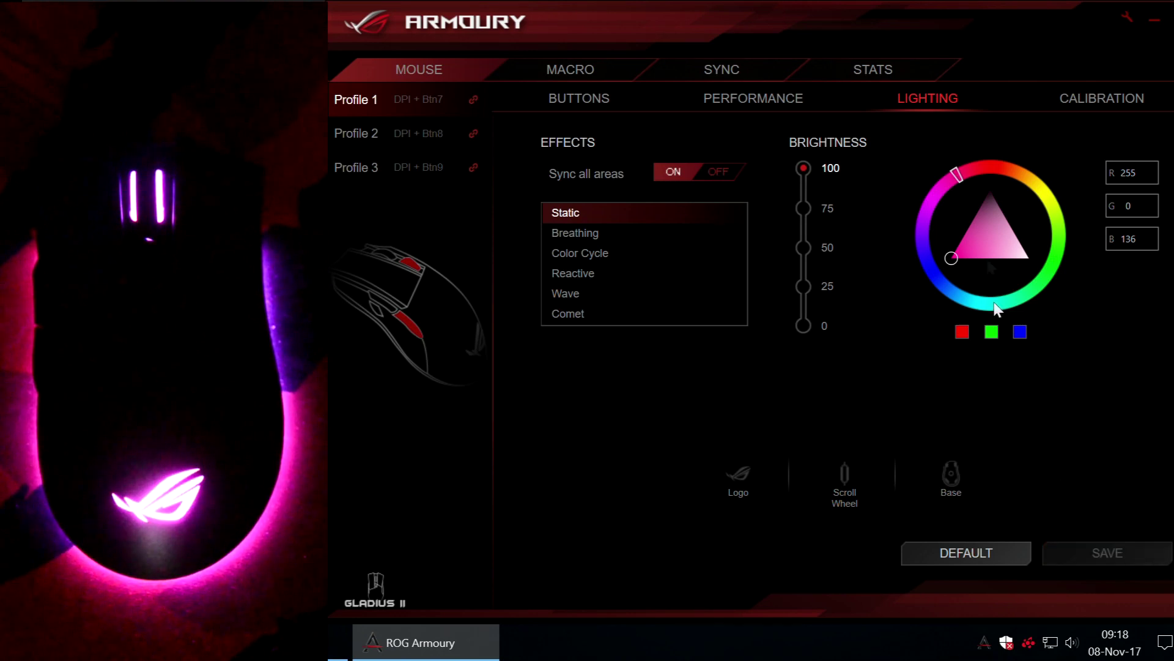
left_click(962, 175)
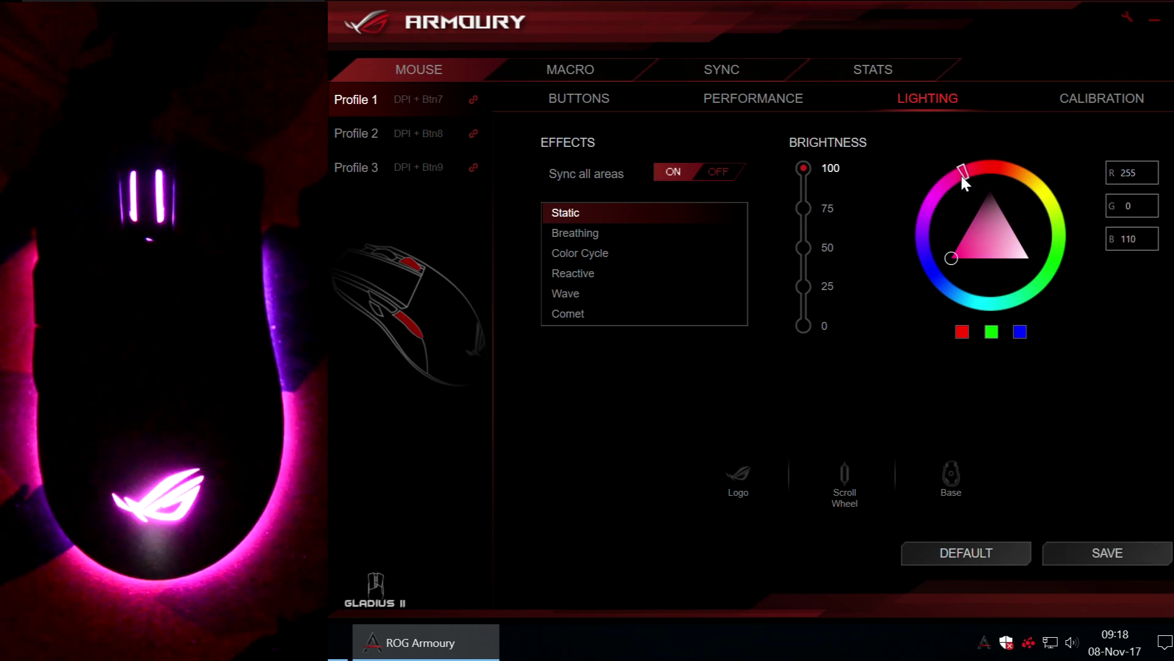
left_click(1106, 550)
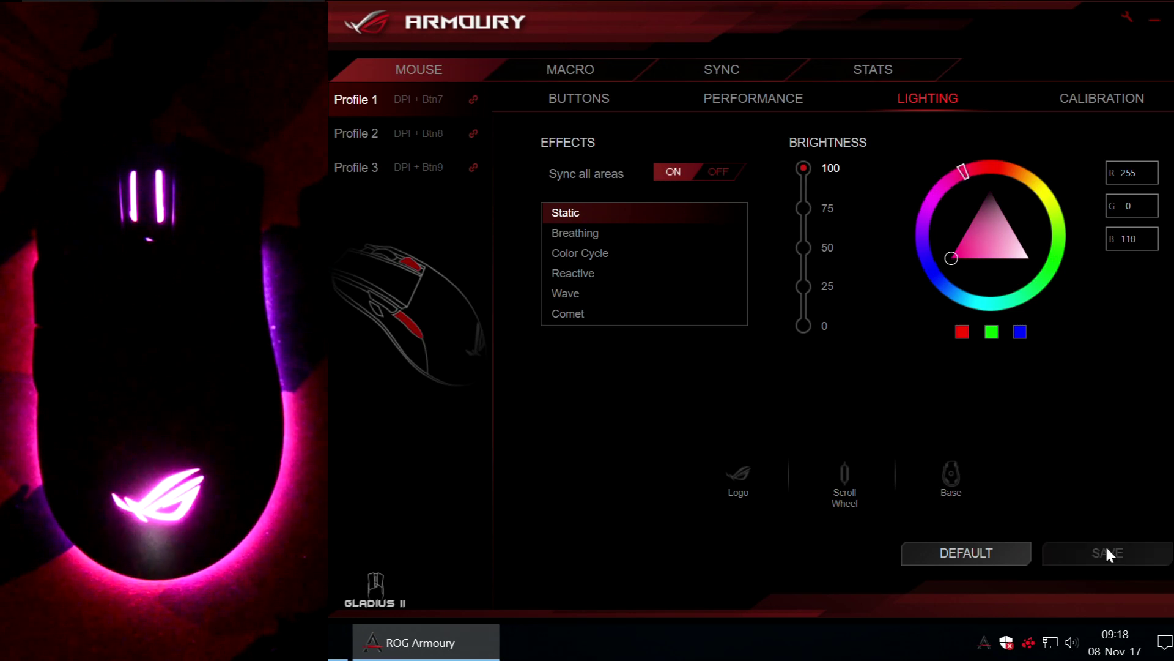
mouse_move(964, 176)
left_mouse_down()
mouse_move(998, 164)
mouse_move(1031, 177)
left_mouse_up()
left_click(1107, 551)
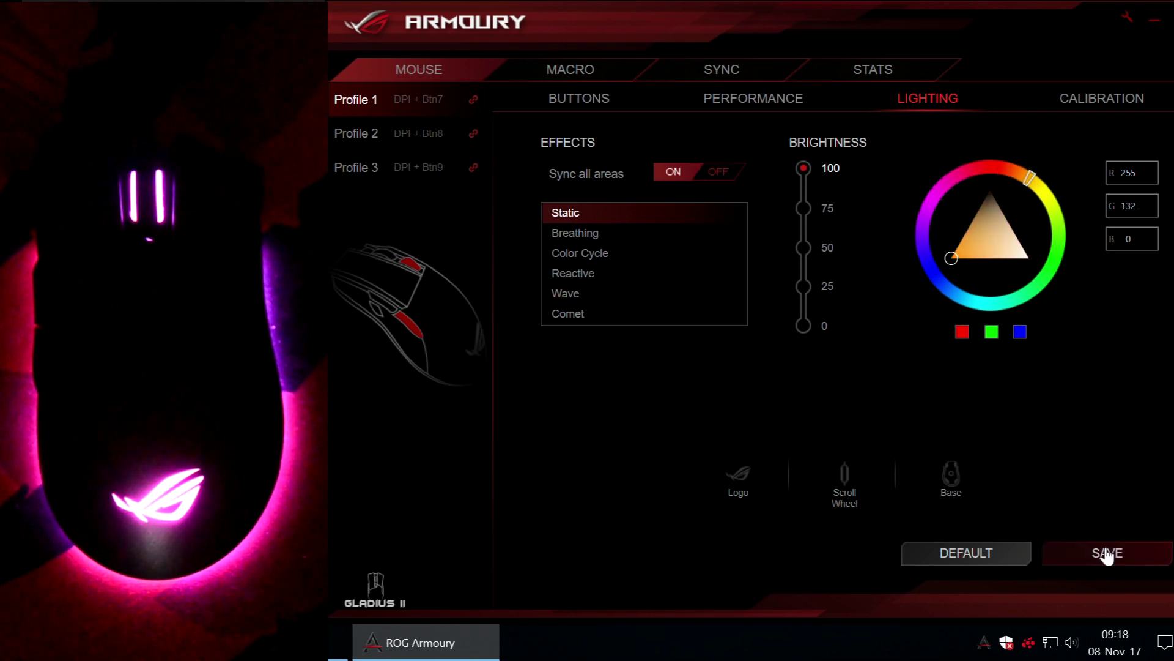
Save a cyan-green hue, then return to pure red and save
left_click_drag(1046, 164, 1053, 318)
left_click(1098, 553)
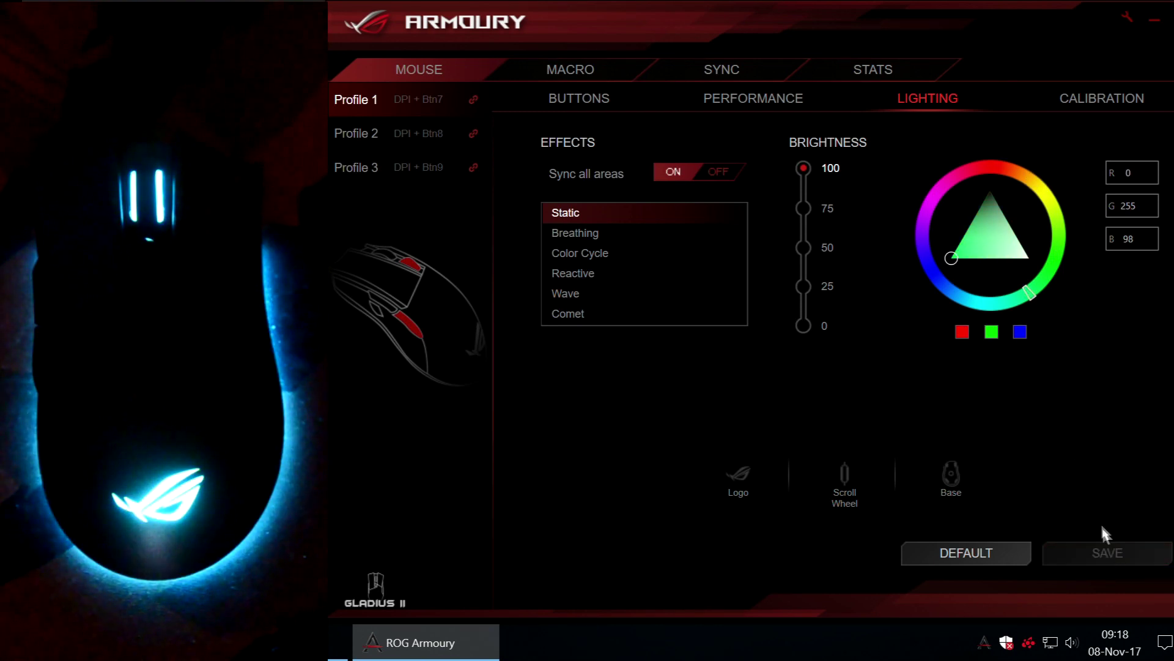
left_click(962, 330)
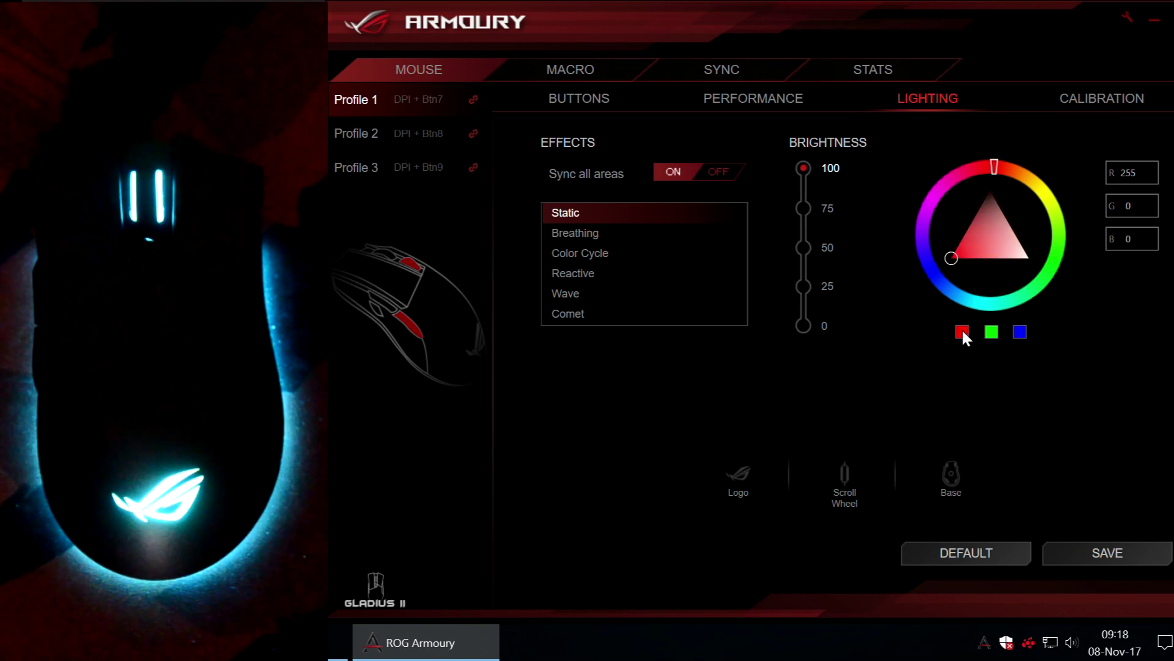
left_click(1109, 554)
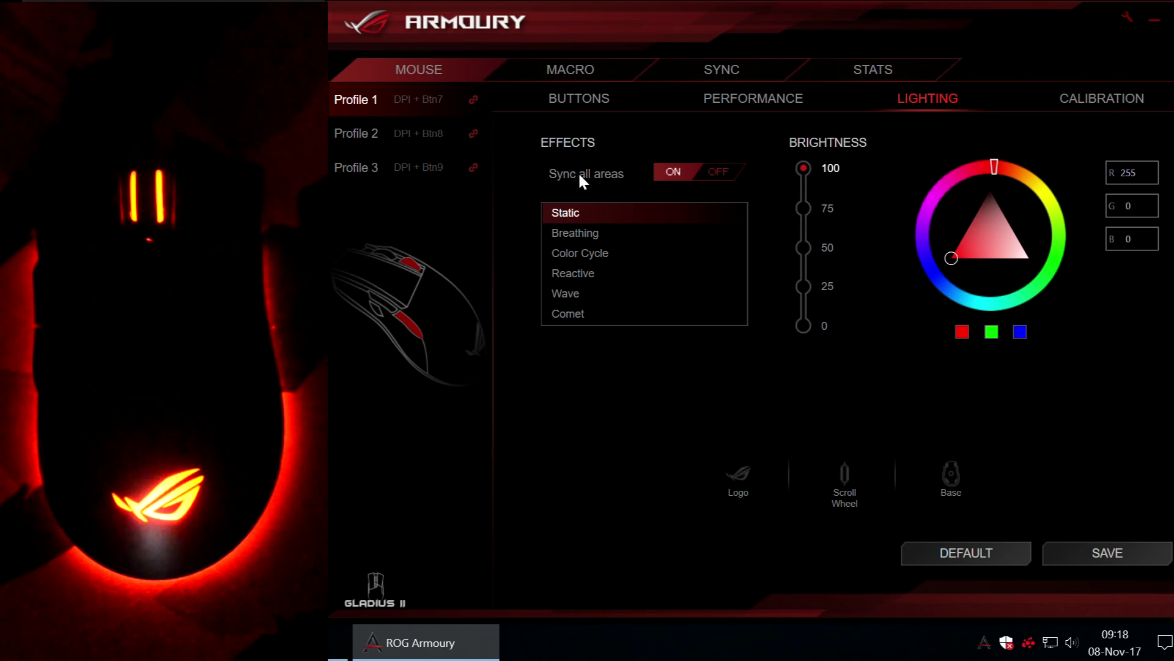
Turn off area sync and save the scroll wheel as pure blue
left_click(703, 175)
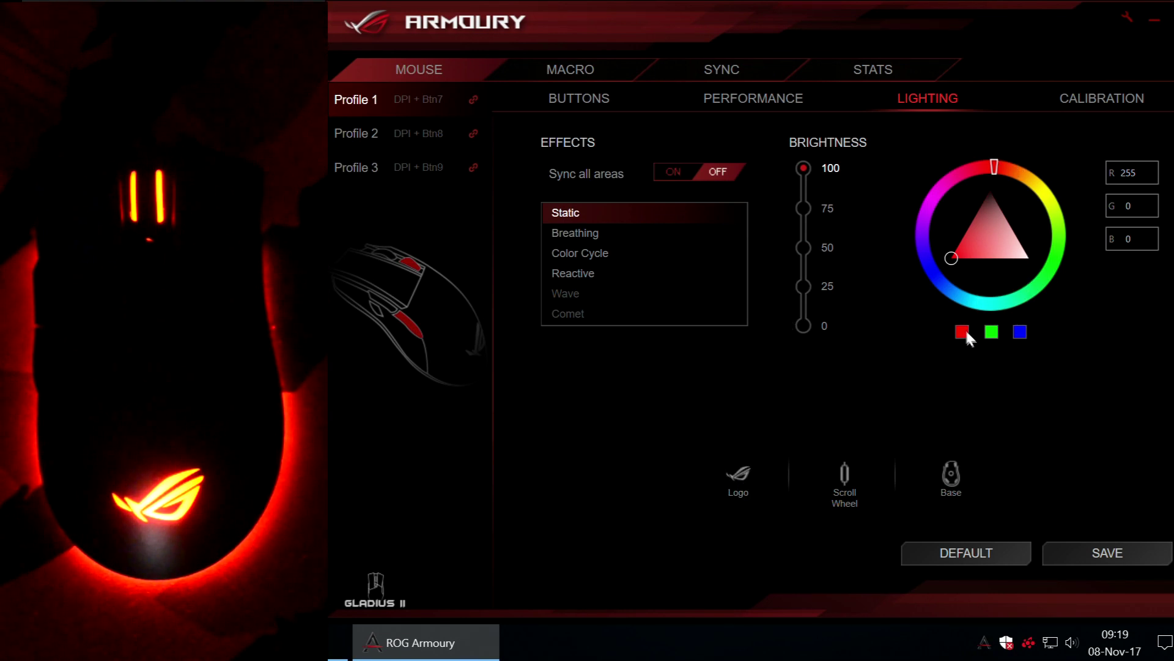
left_click(1118, 556)
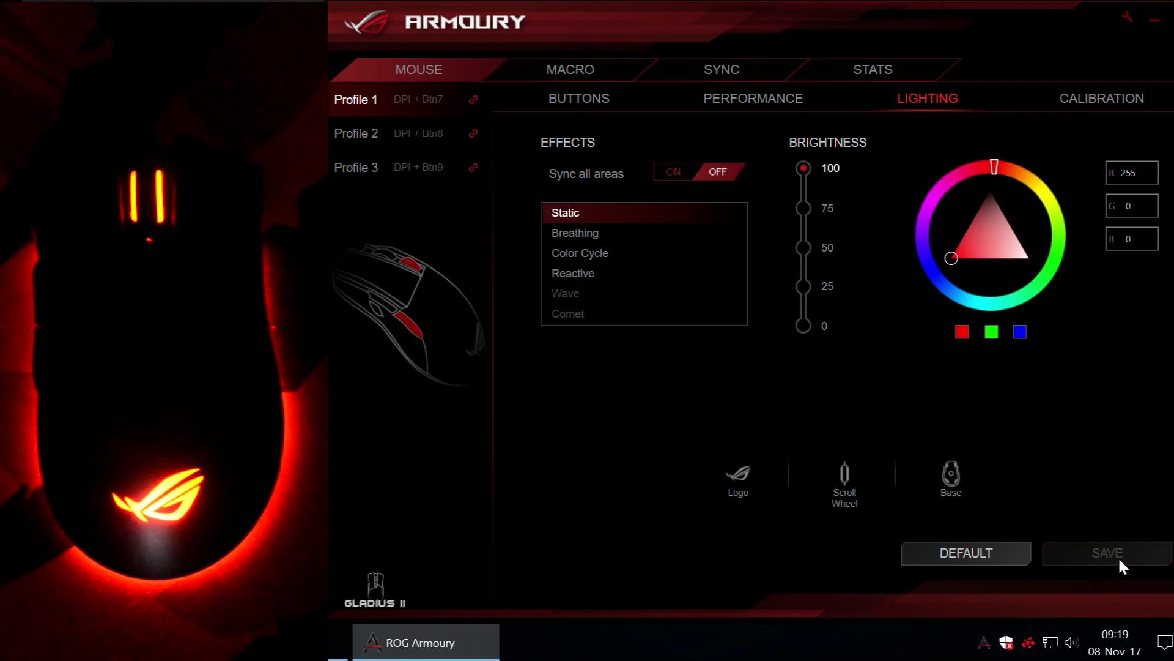
left_click(845, 472)
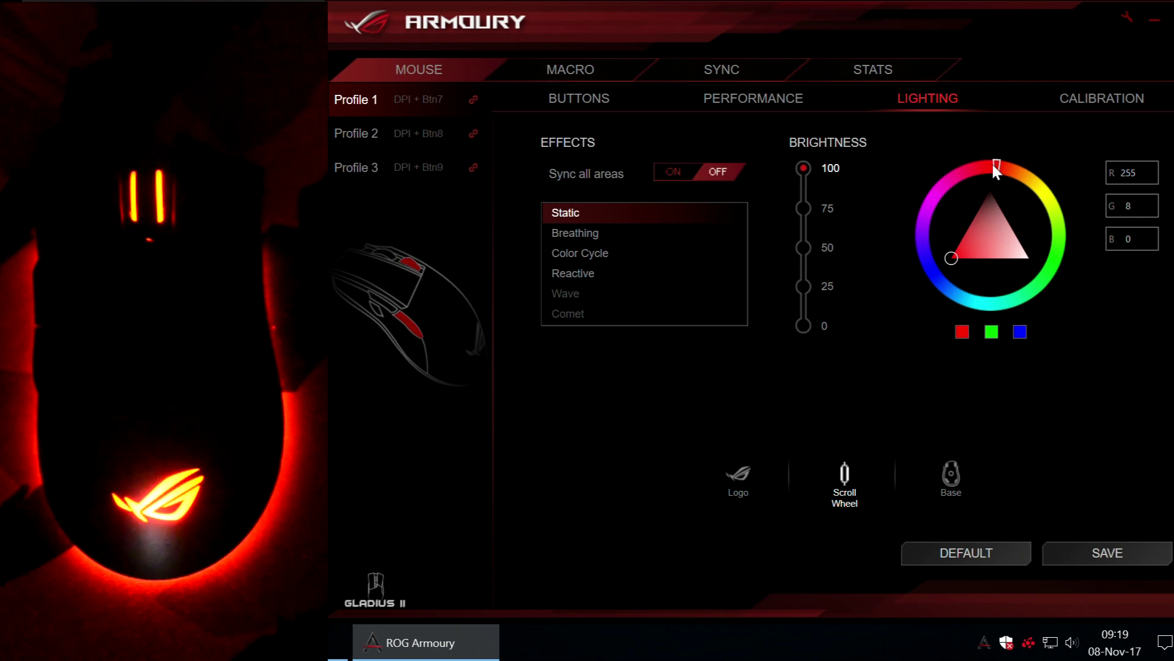
left_click_drag(992, 163, 963, 162)
left_click(1020, 331)
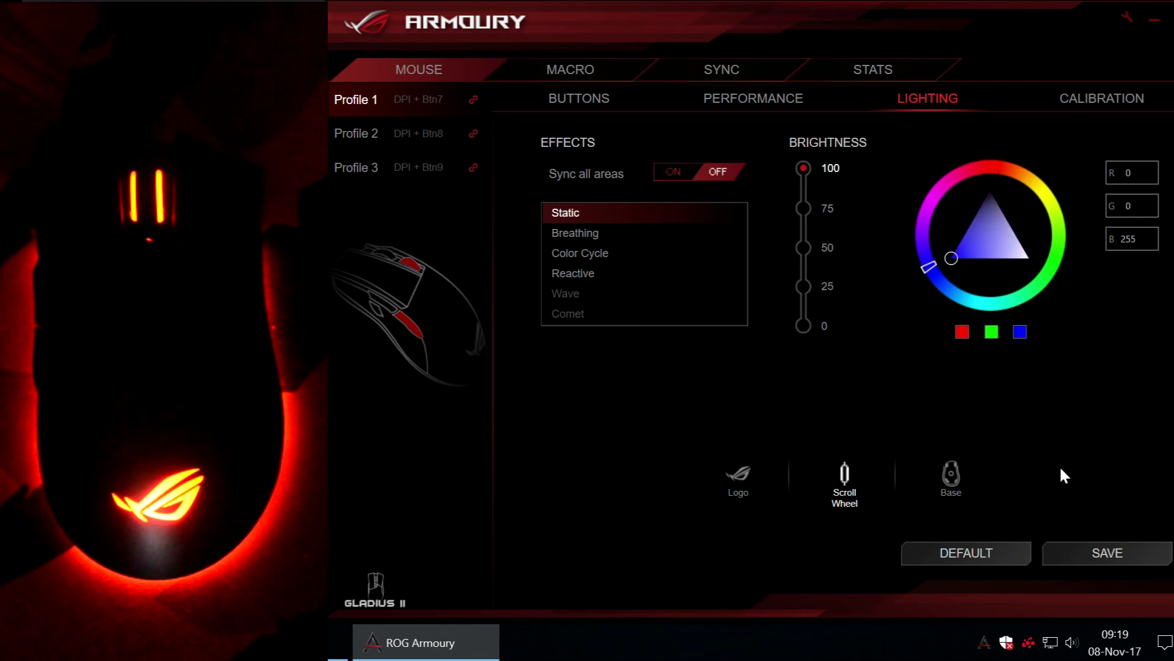
left_click(1105, 553)
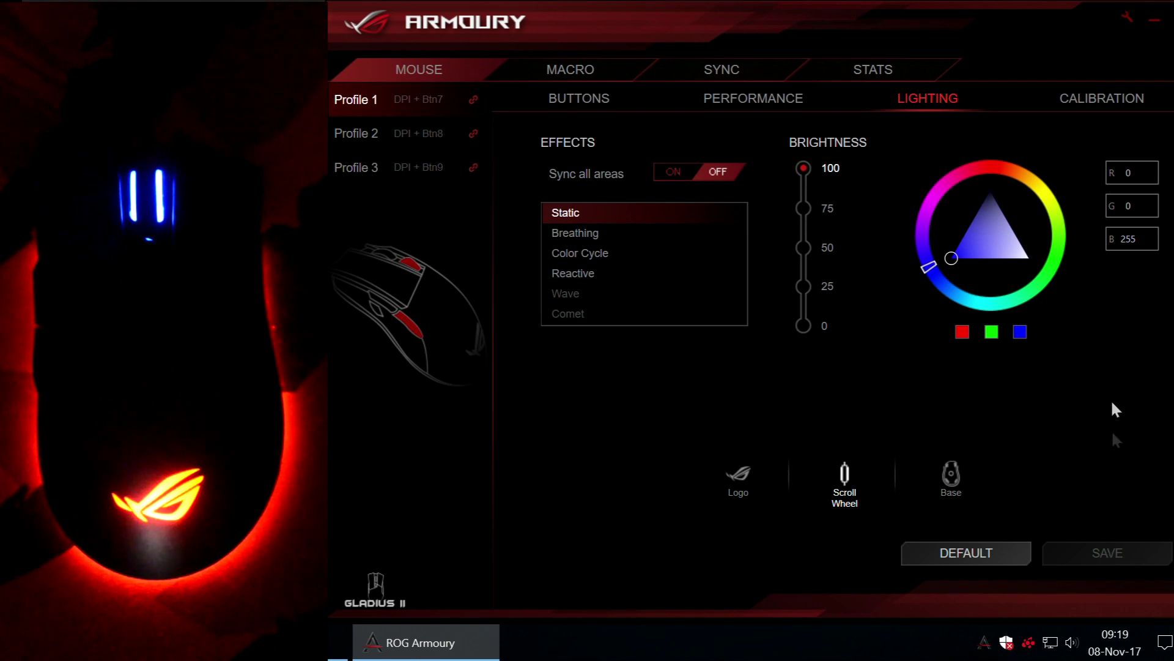
Save the base lighting as pure green
left_click(952, 474)
left_click(992, 332)
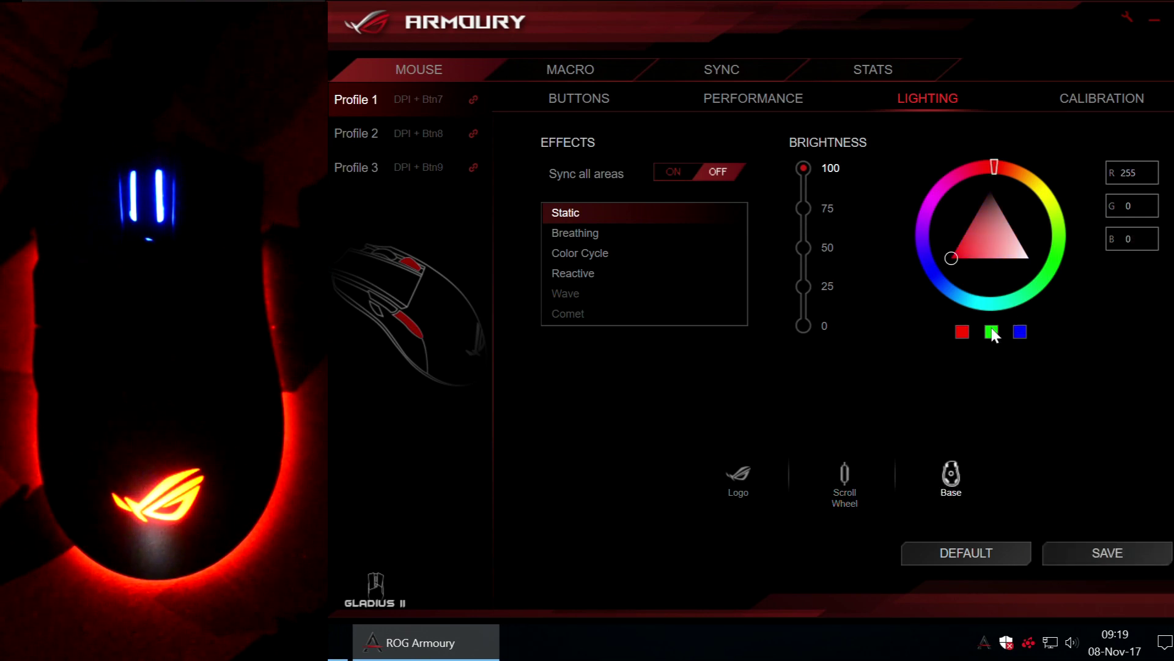
left_click(1101, 553)
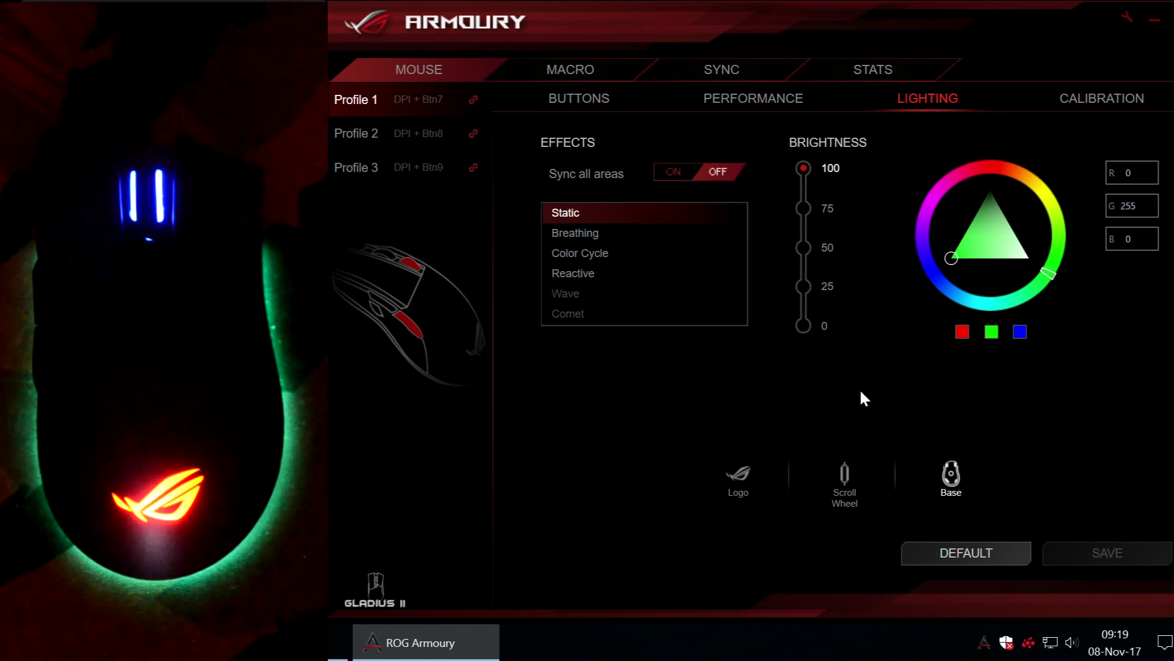
Save the scroll wheel and the logo at brightness 25
left_click(737, 477)
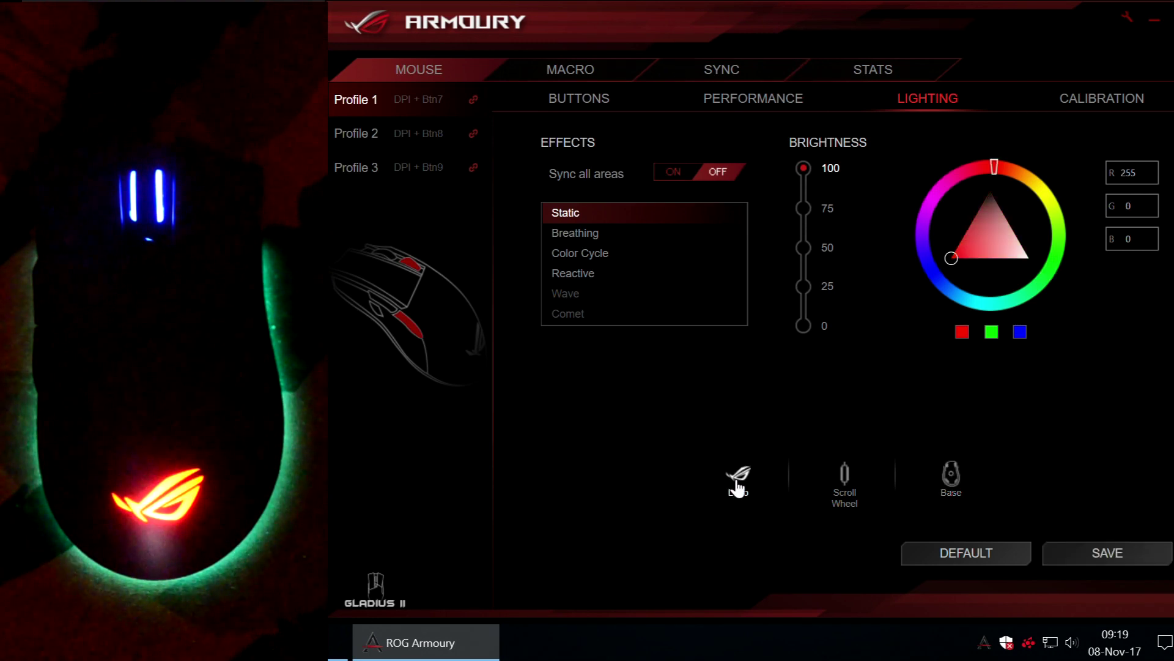
left_click(839, 468)
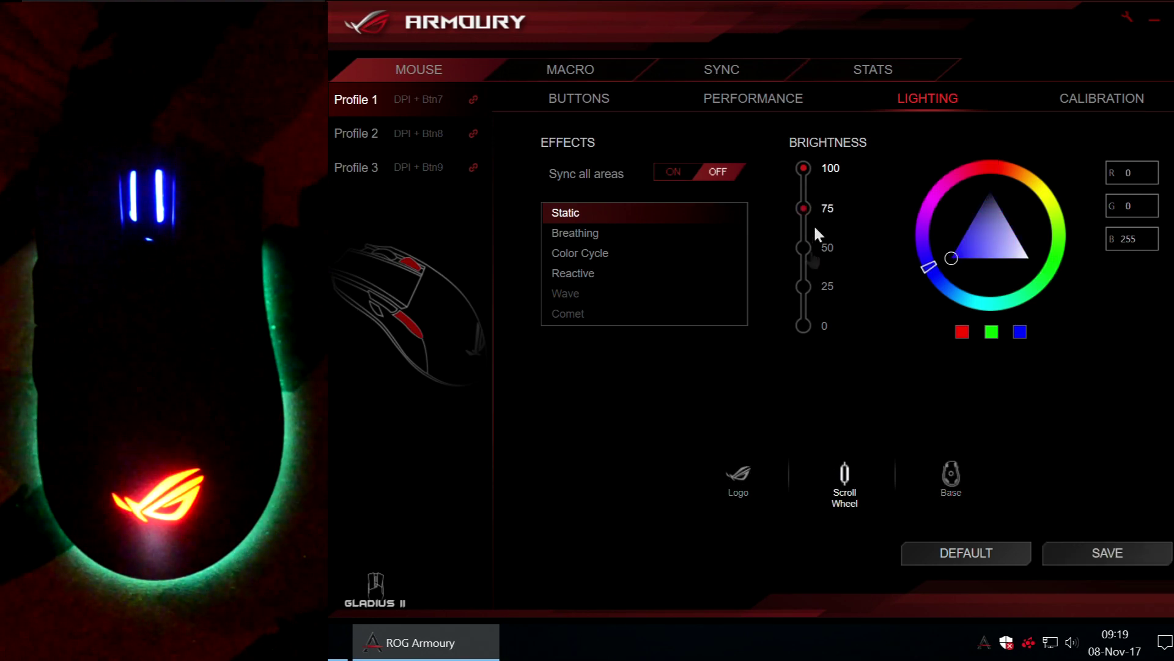
left_click(803, 286)
left_click(1112, 550)
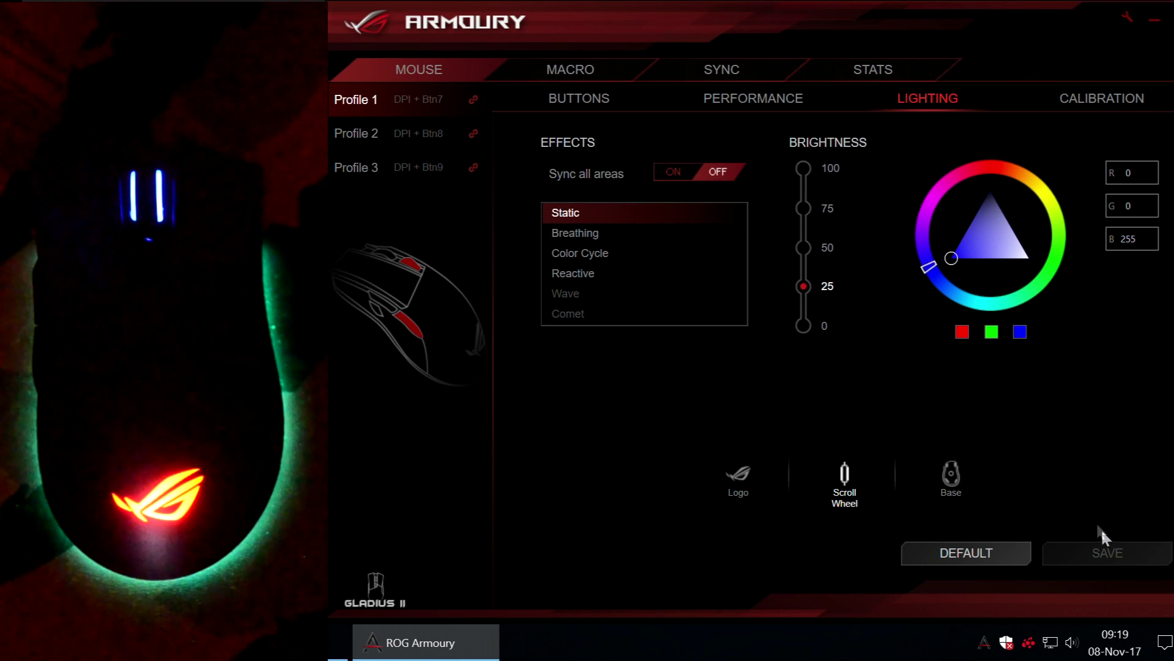
left_click(737, 478)
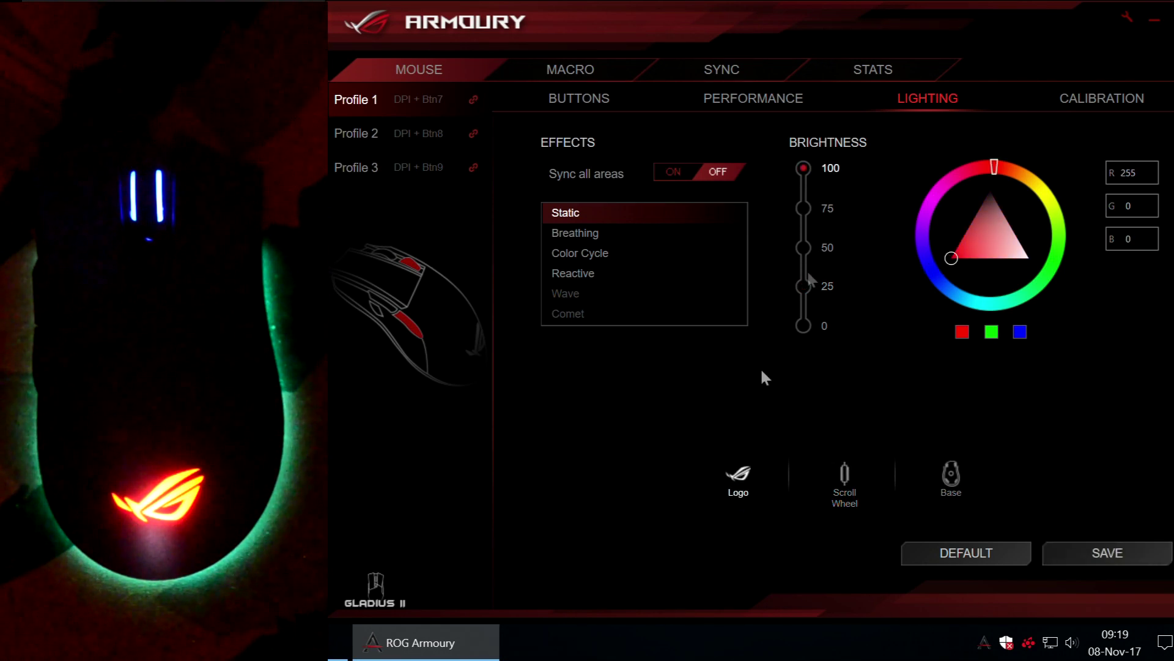
left_click(804, 287)
left_click(1092, 553)
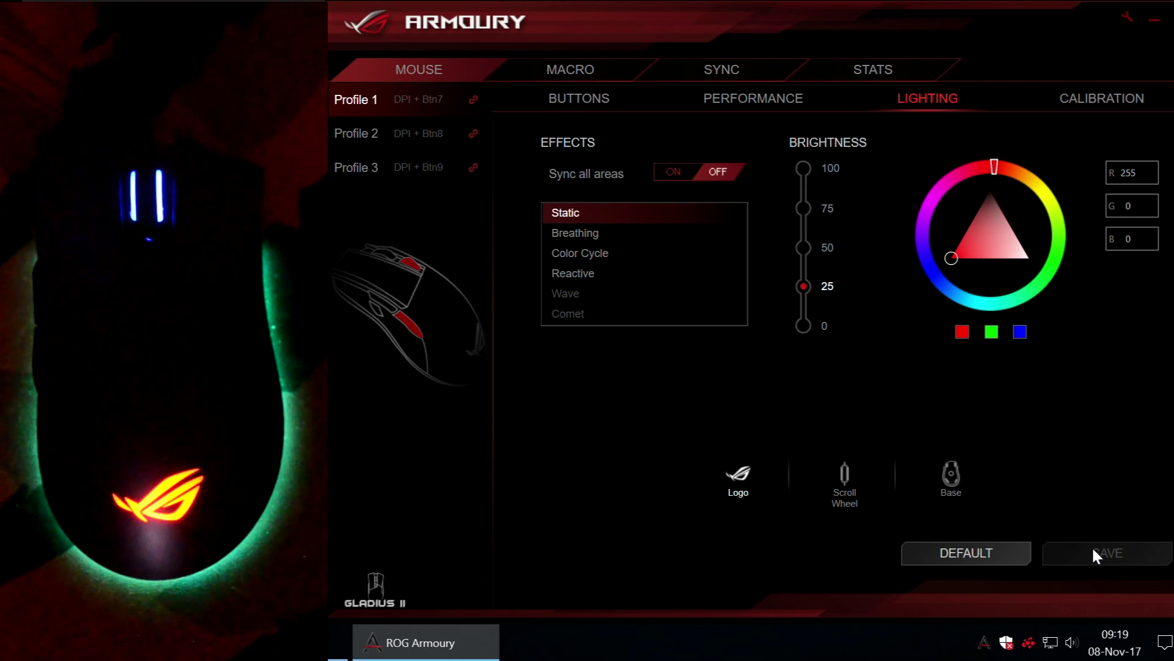
Save the logo back at brightness 100, then the scroll wheel too
left_click(806, 169)
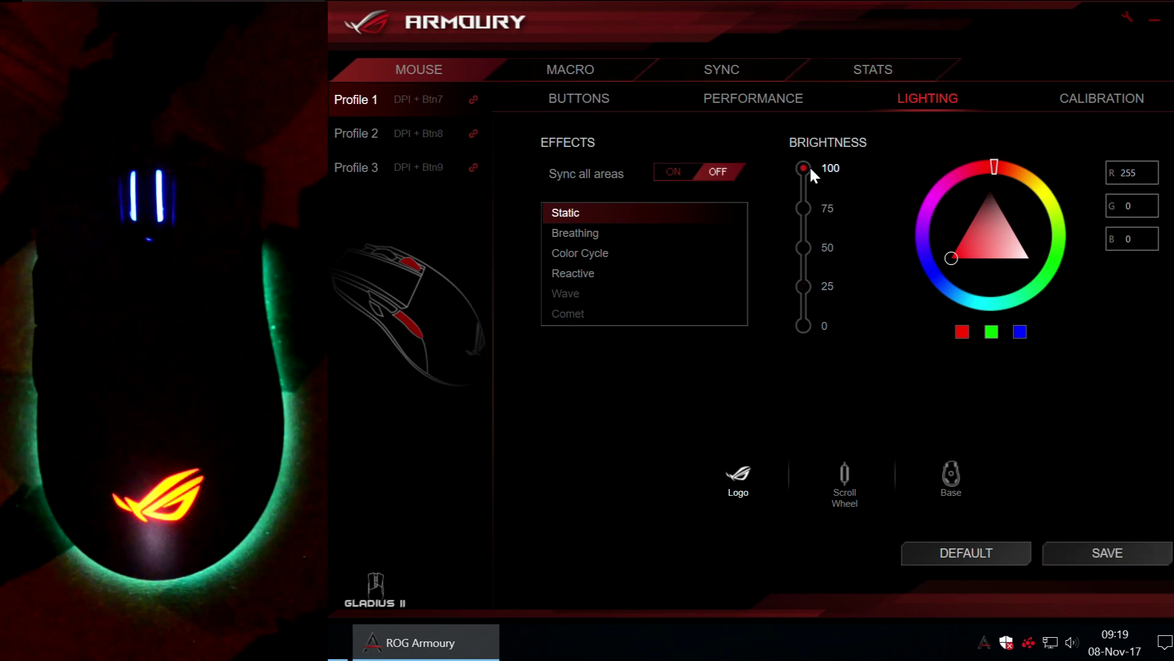
left_click(1099, 553)
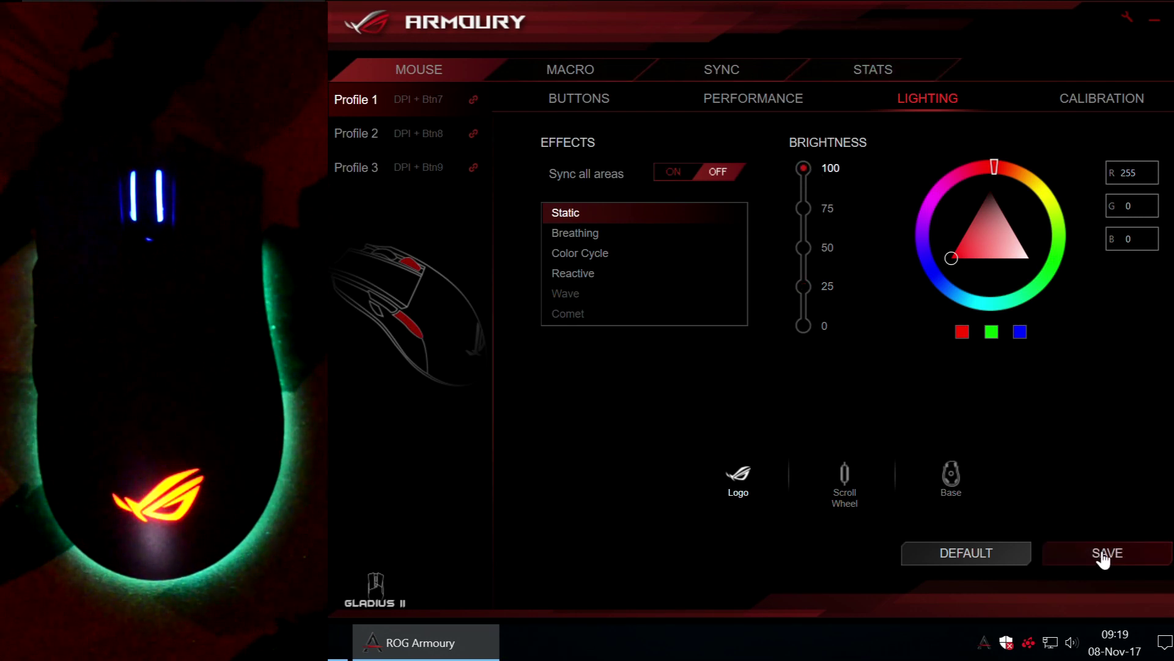
left_click(844, 478)
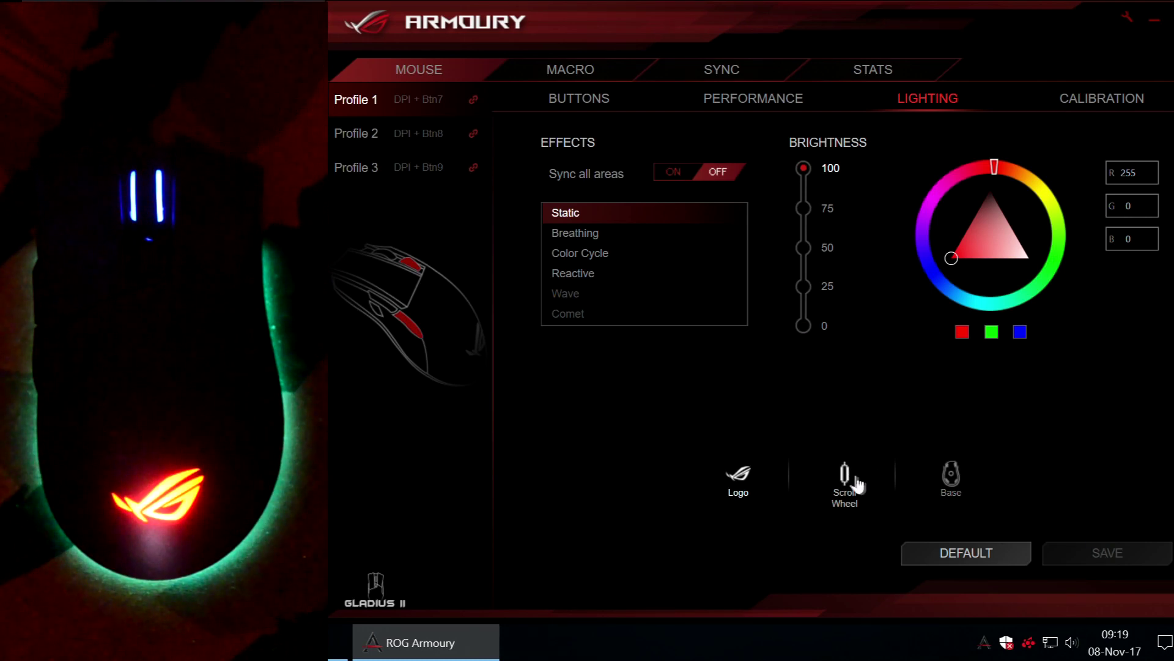
left_click(740, 475)
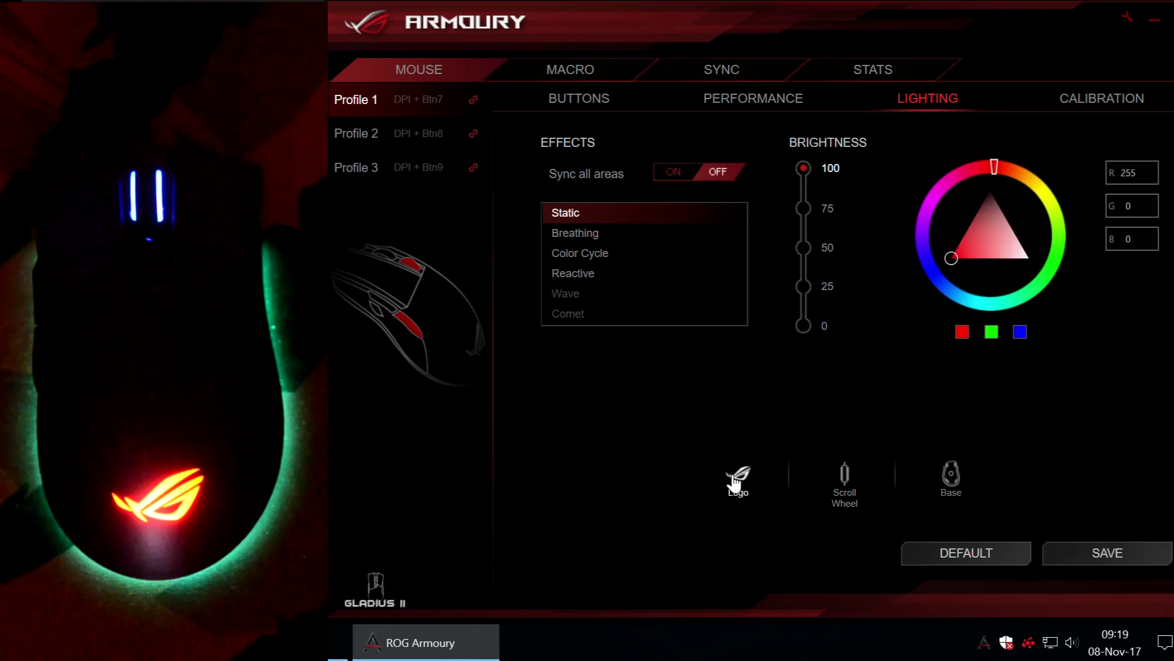
left_click(845, 474)
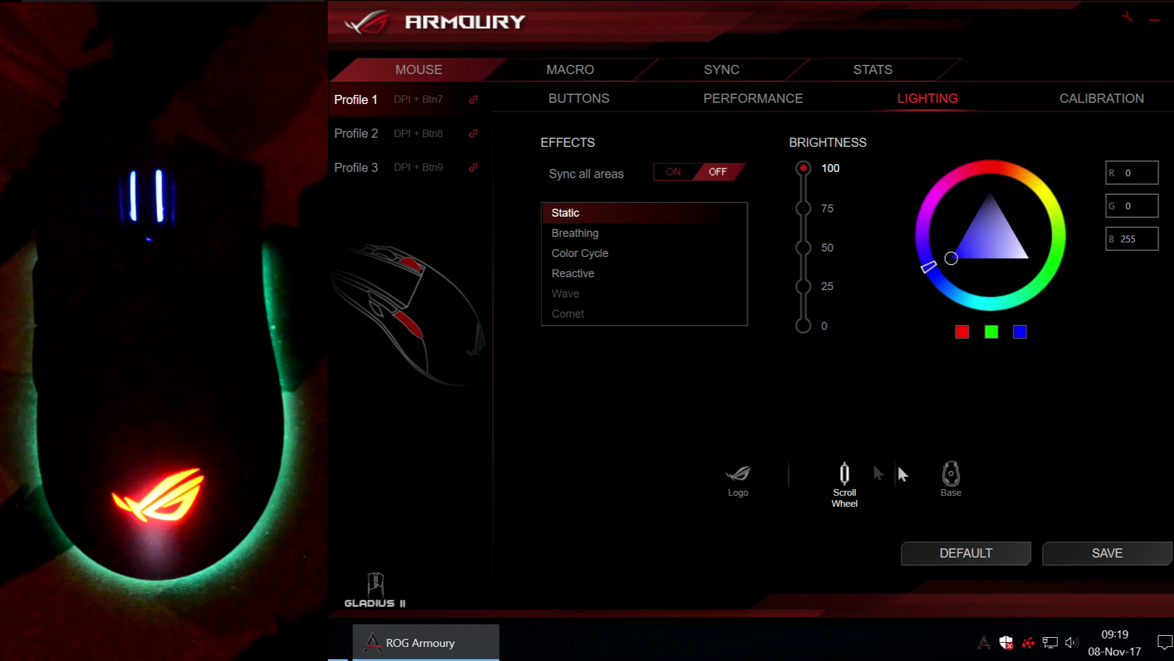
left_click(952, 477)
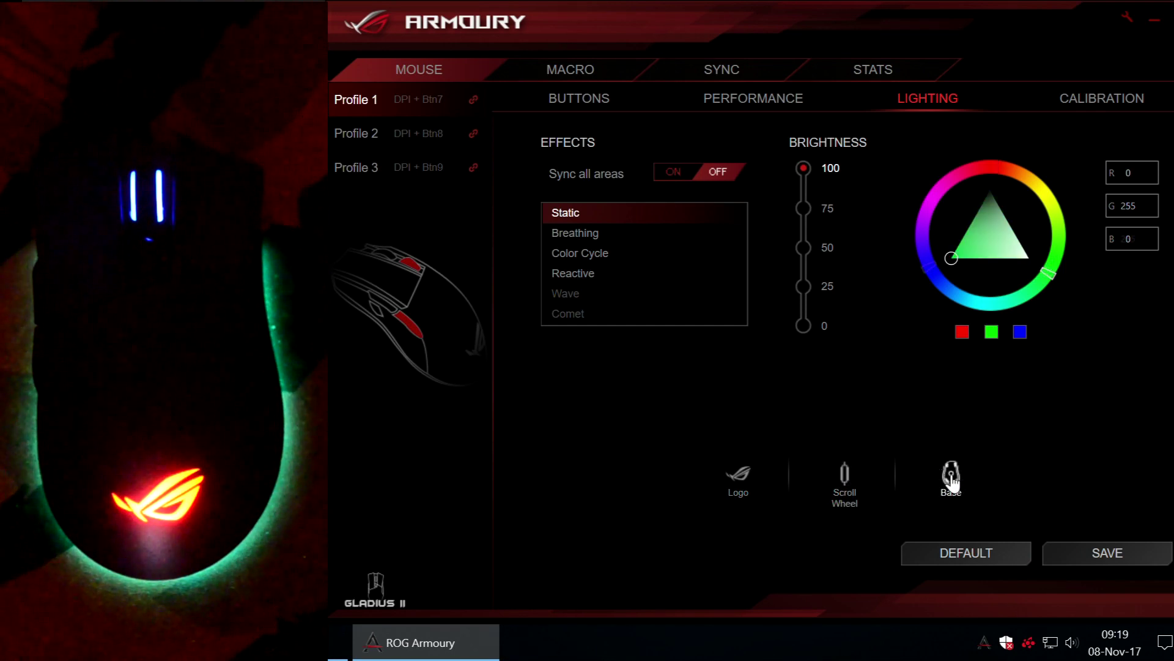
left_click(844, 477)
left_click(1095, 553)
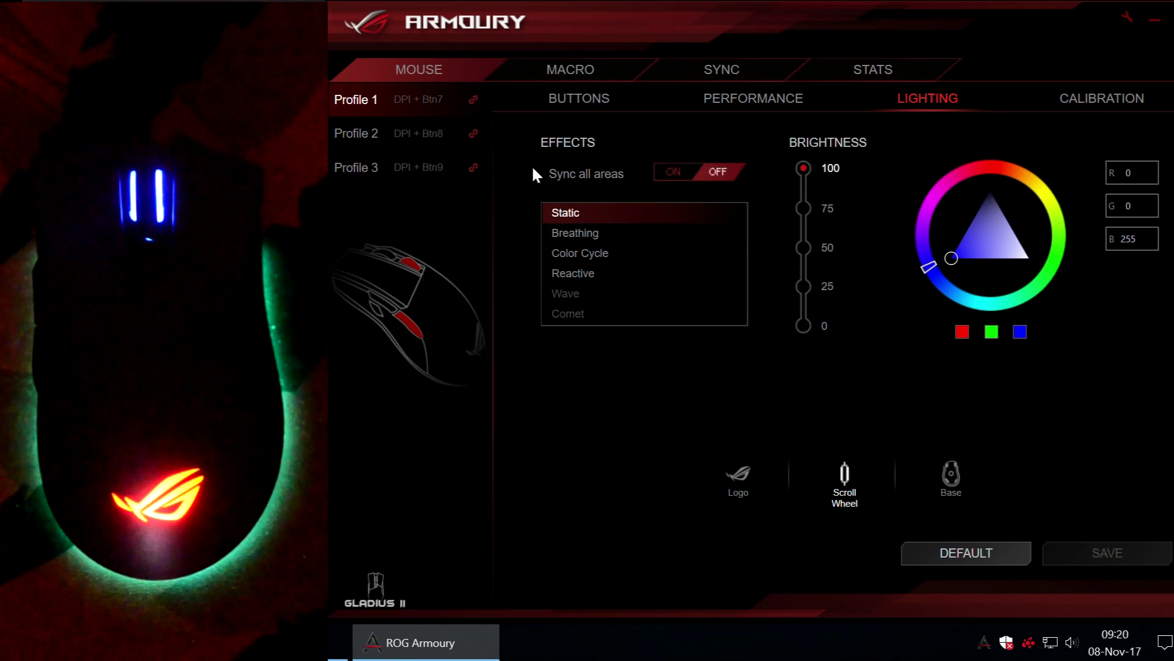
Turn Sync all areas back on and save solid red
left_click(676, 173)
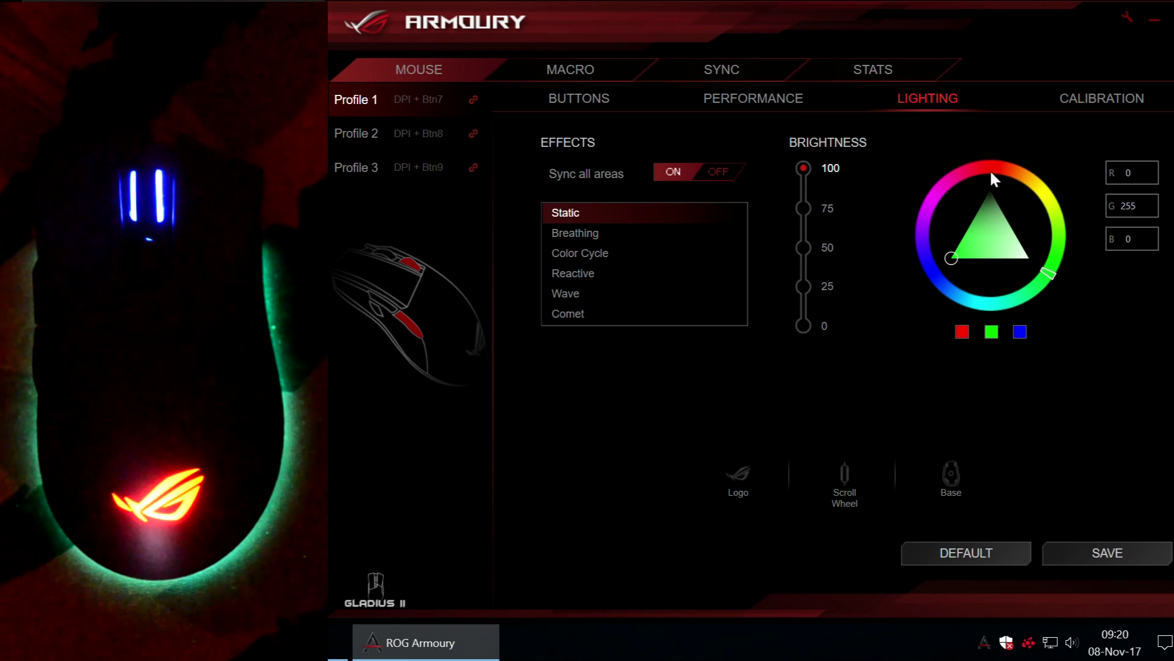
left_click(961, 333)
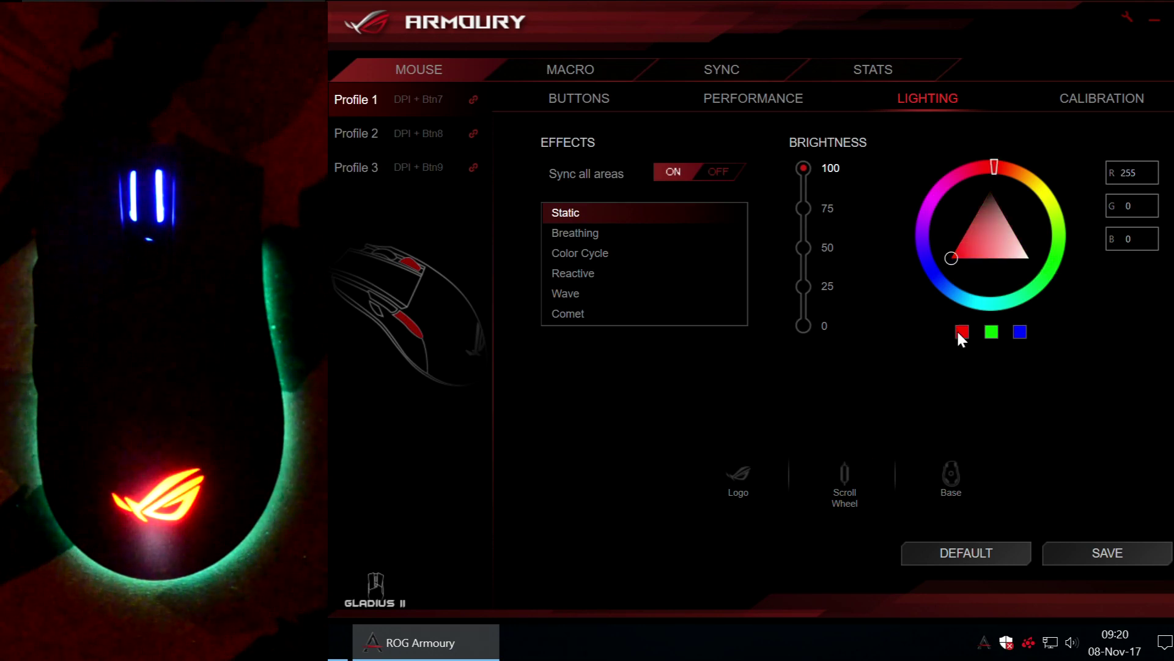
left_click(1117, 558)
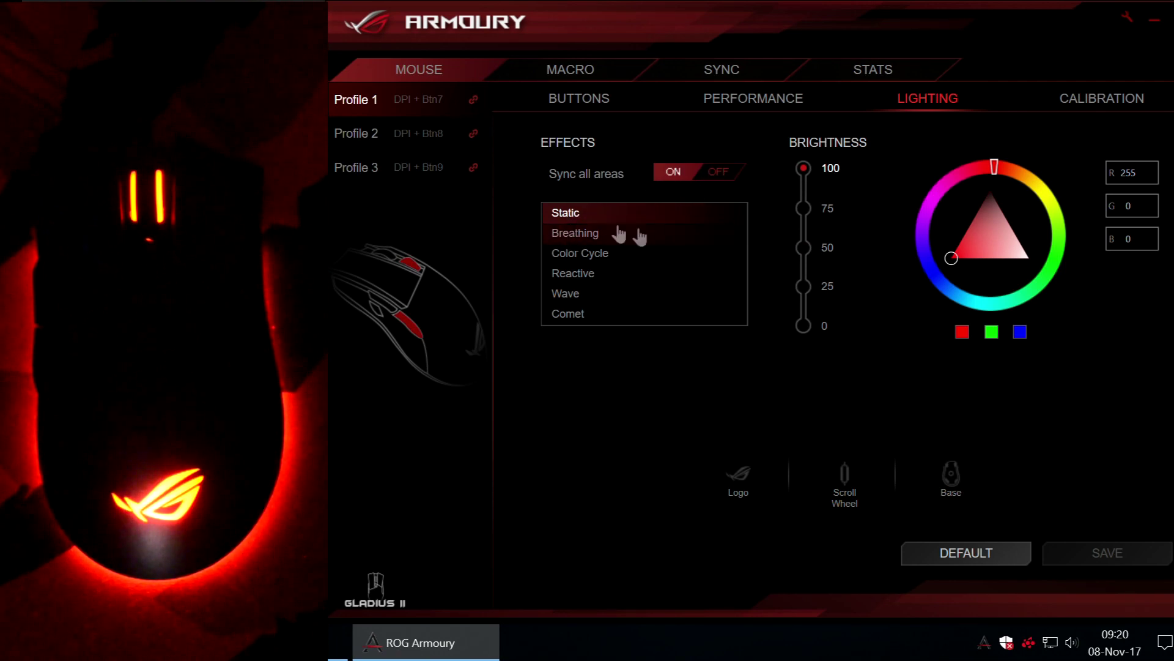
Save the Breathing effect, first in pure green, then in pure blue
left_click(566, 239)
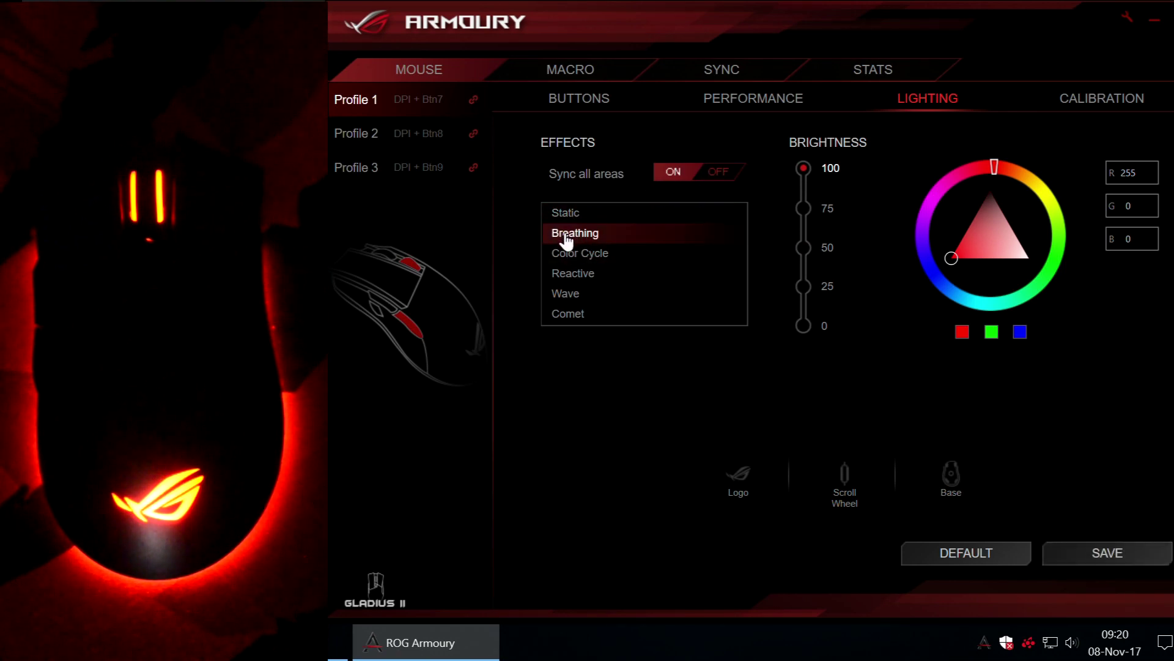
left_click(1070, 553)
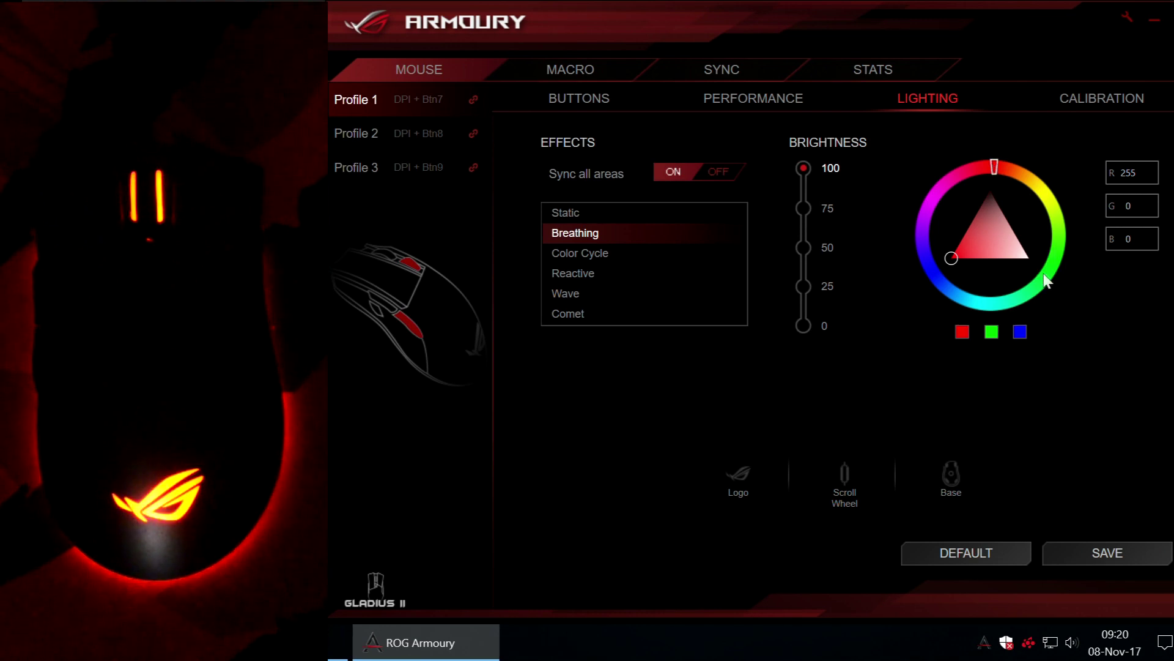
left_click(992, 332)
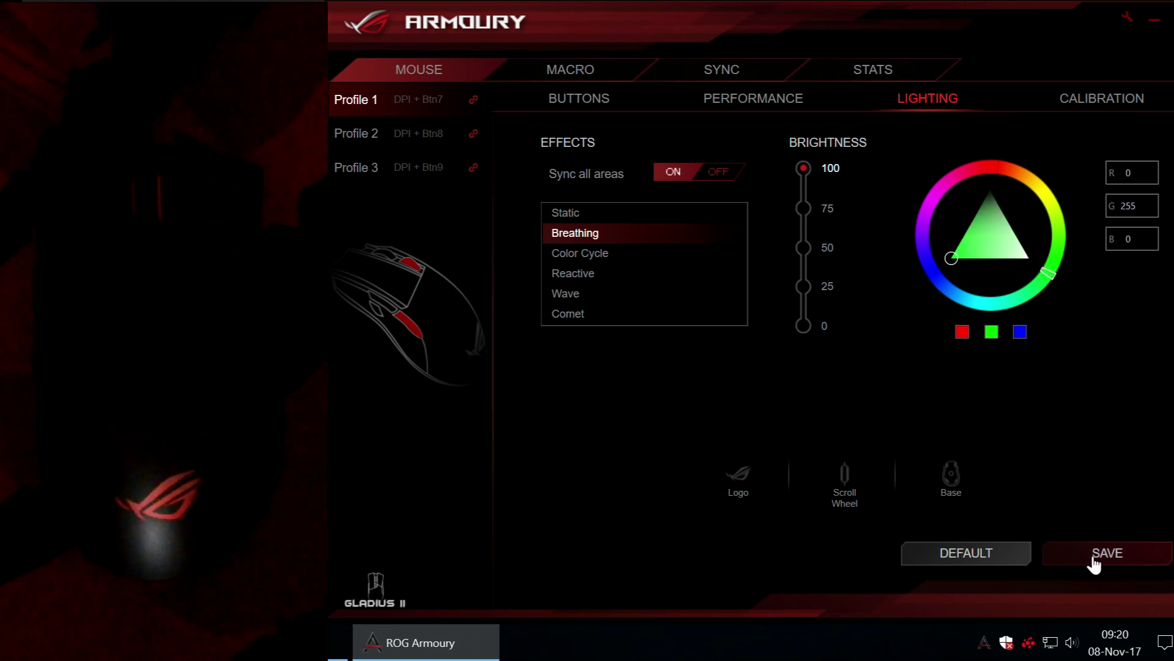
left_click(1093, 554)
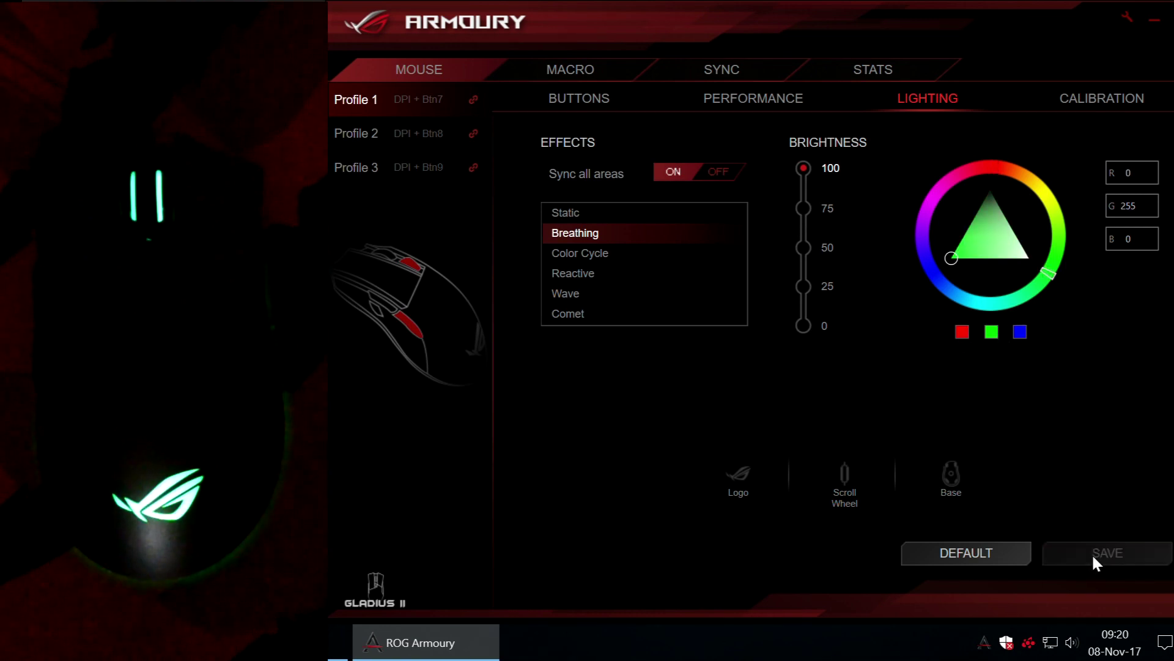
left_click(1020, 333)
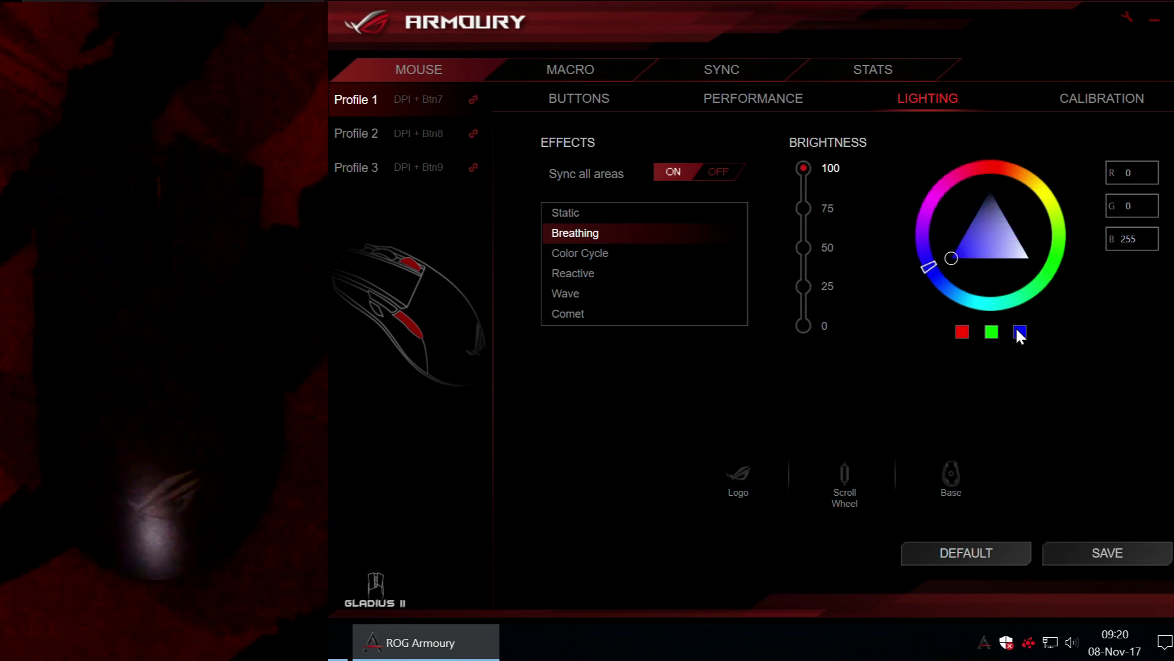
left_click(1114, 551)
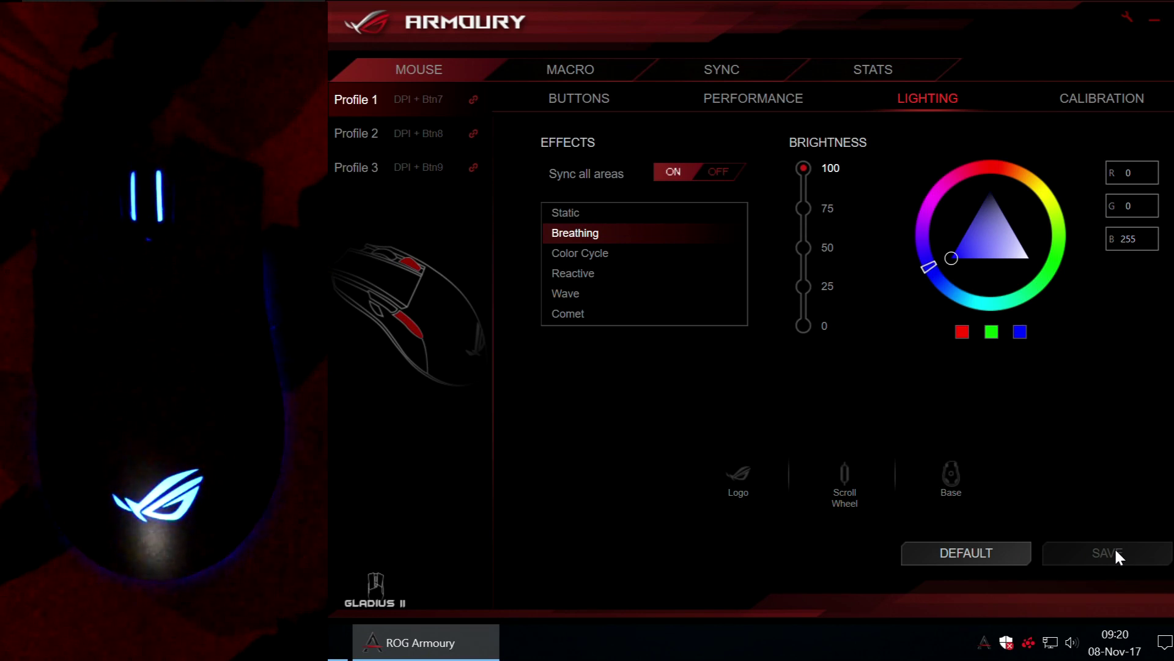
Save the blue Breathing glow at brightness 25, then turn off area sync
left_click(804, 287)
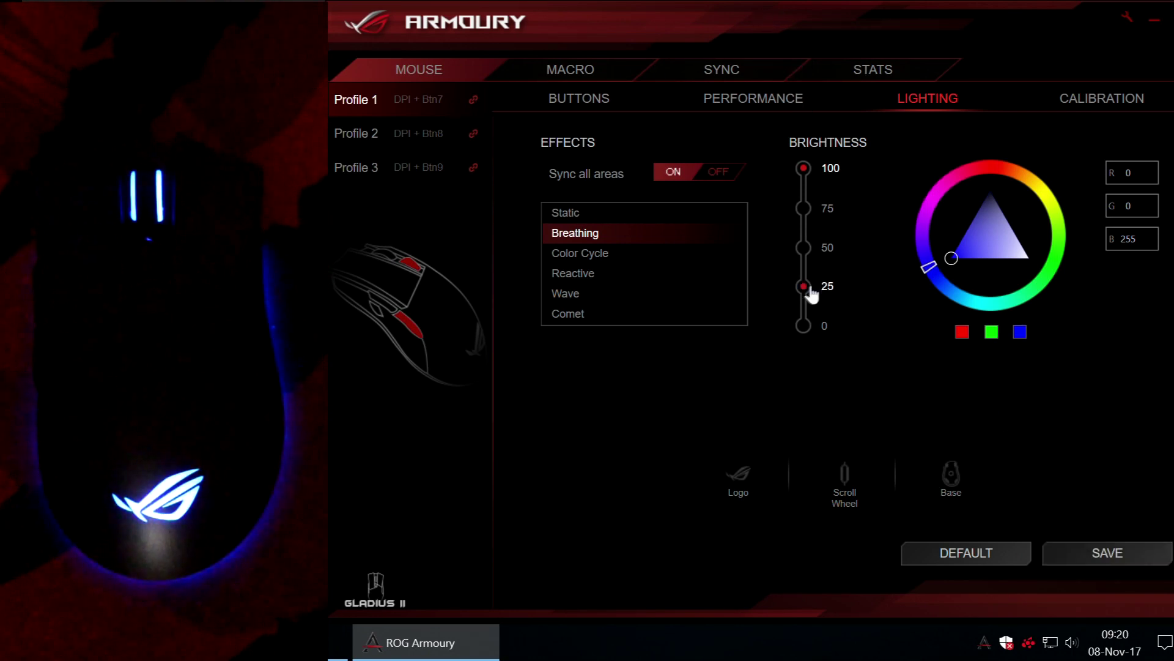
left_click(1124, 558)
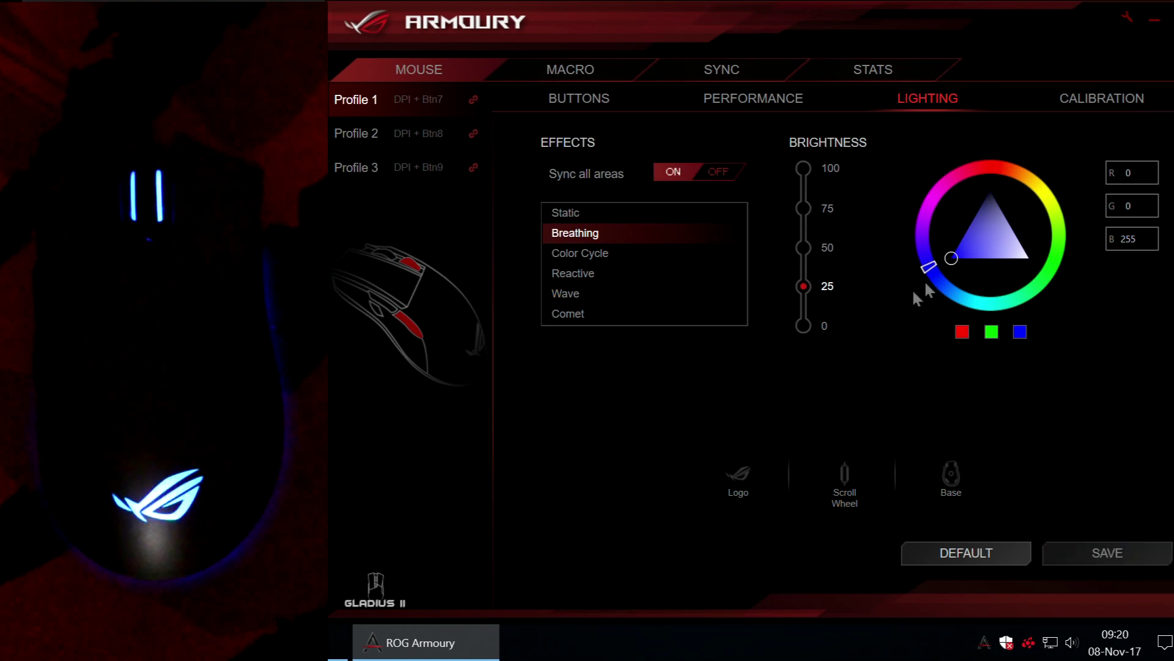
left_click(703, 176)
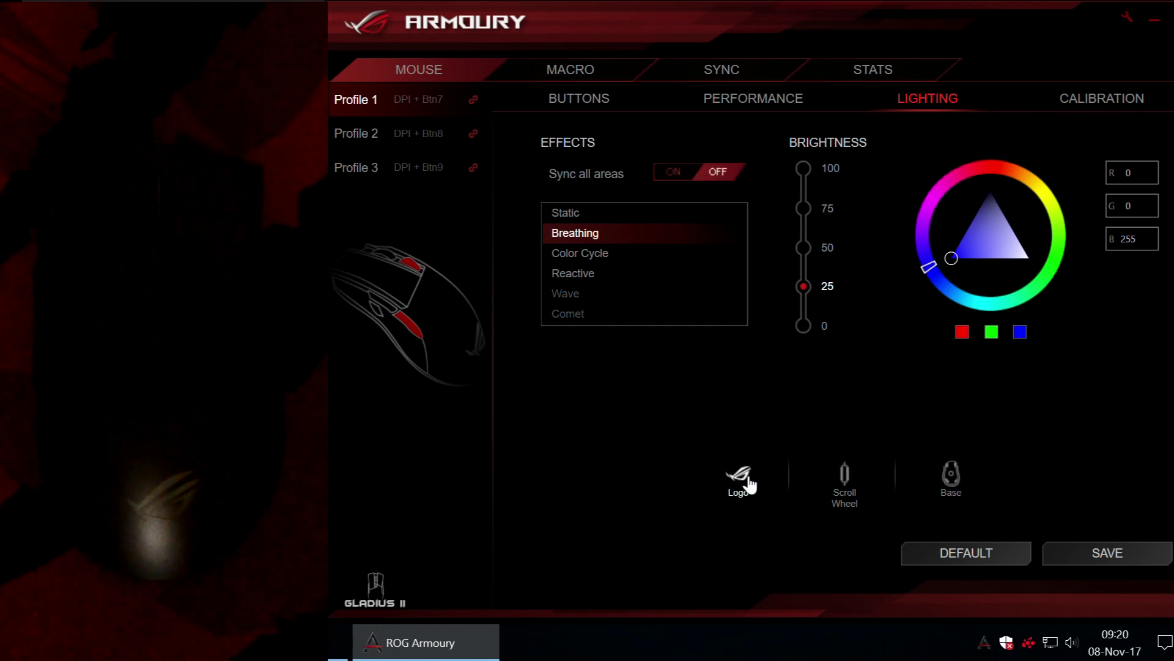
Save the logo as red at brightness 100, re-save the scroll wheel, and make the base green
left_click(804, 169)
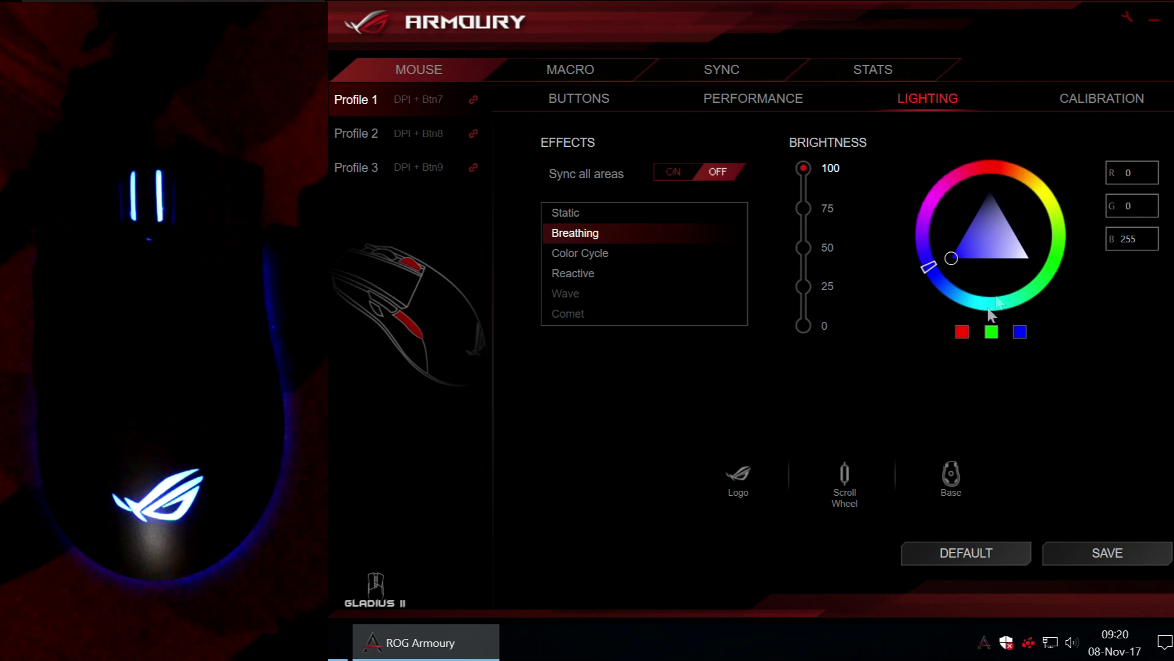
left_click(963, 331)
left_click(1107, 554)
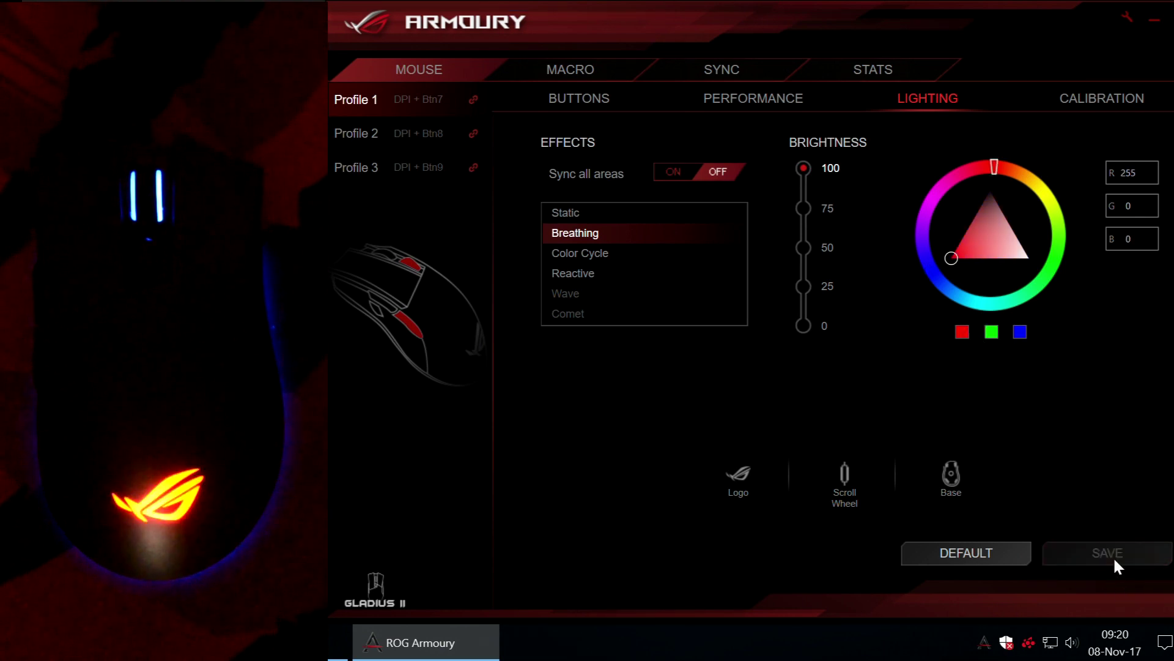
left_click(852, 479)
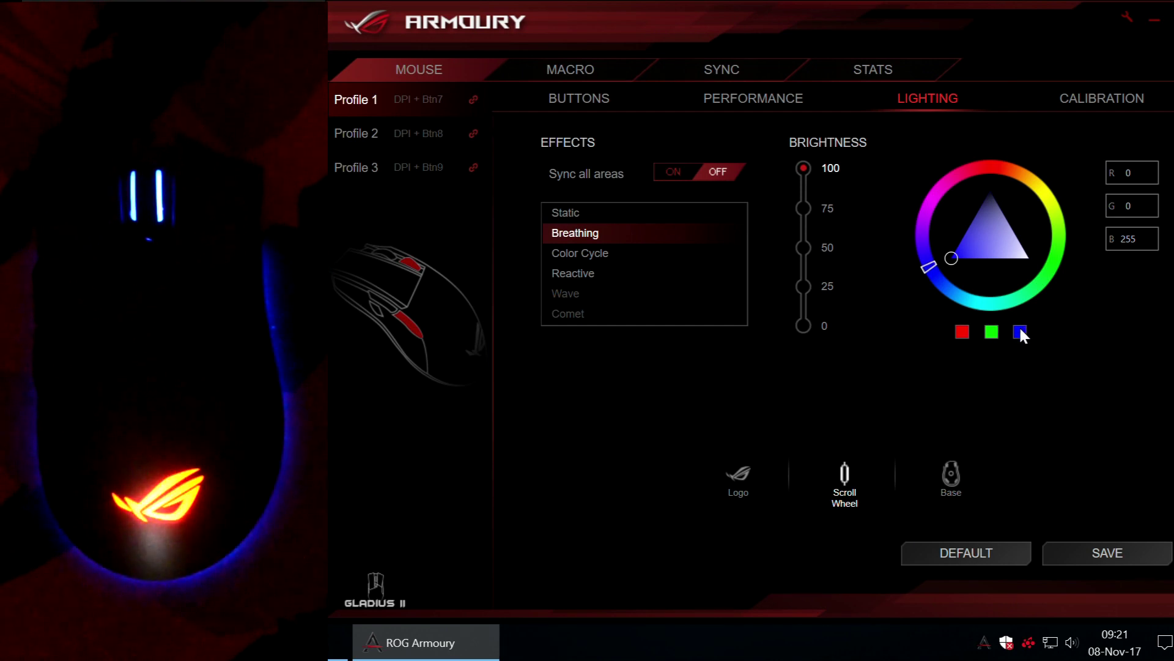
left_click(1122, 553)
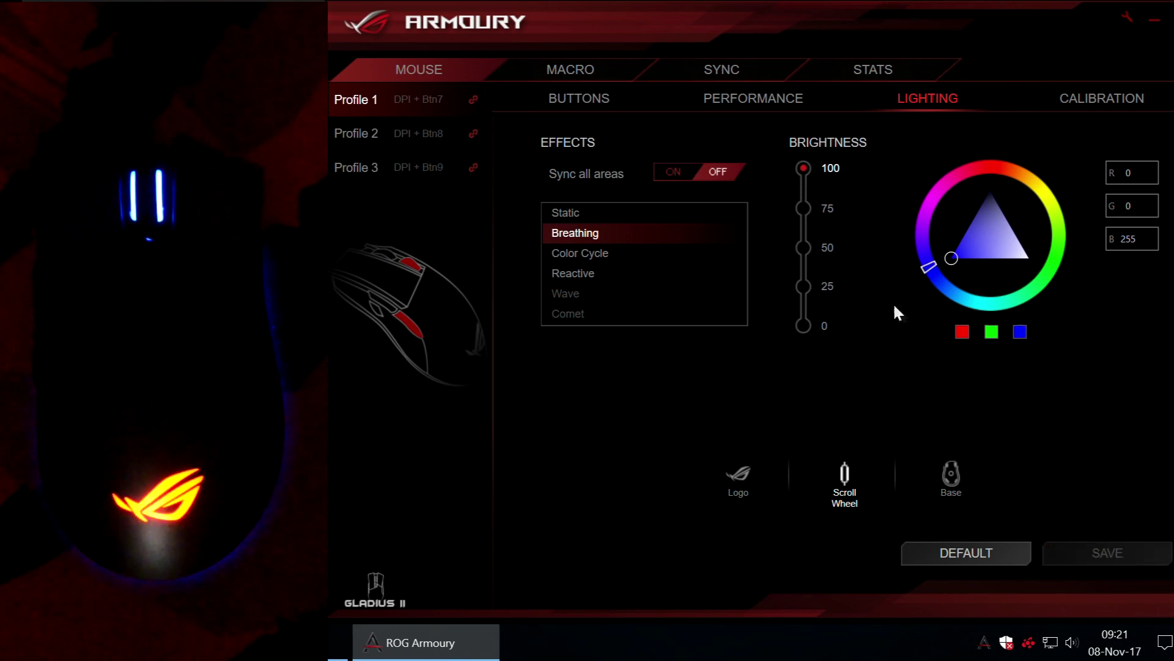
left_click(951, 474)
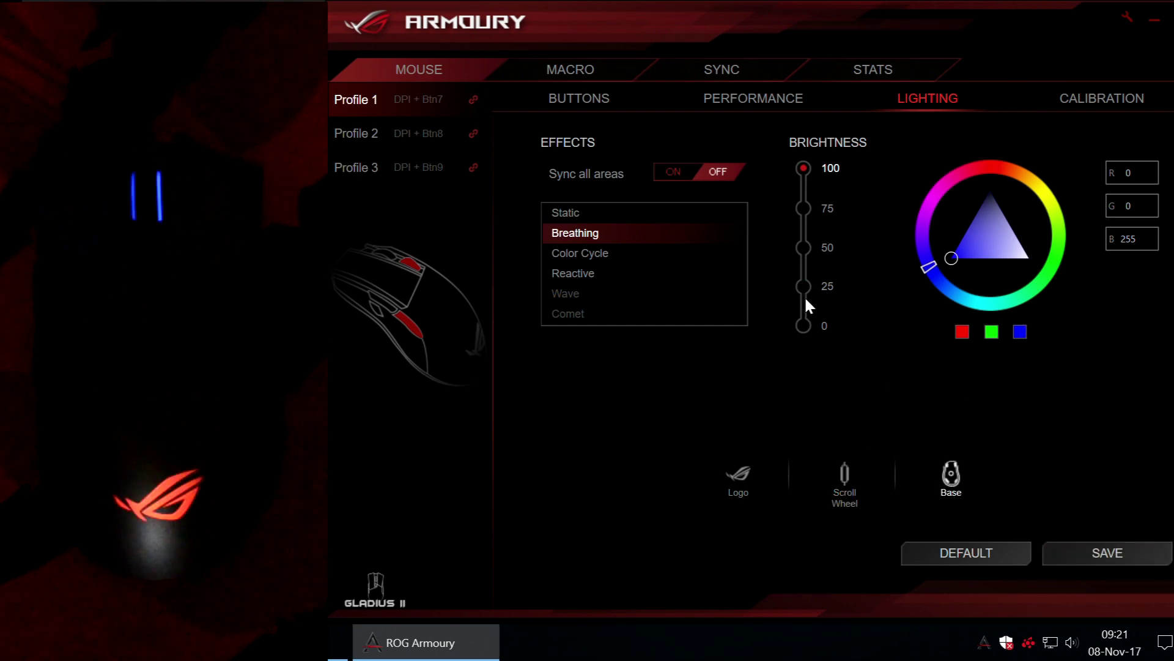
left_click(992, 332)
left_click(1111, 552)
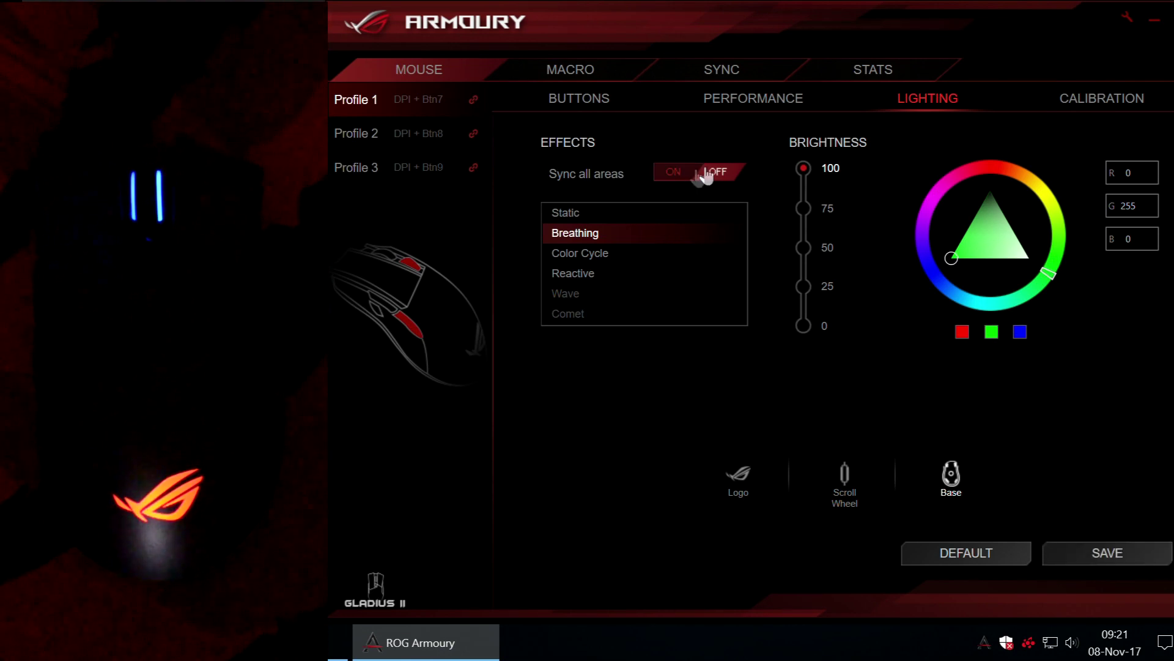
Re-sync all areas, save them in red, and pick the Color Cycle effect
left_click(673, 173)
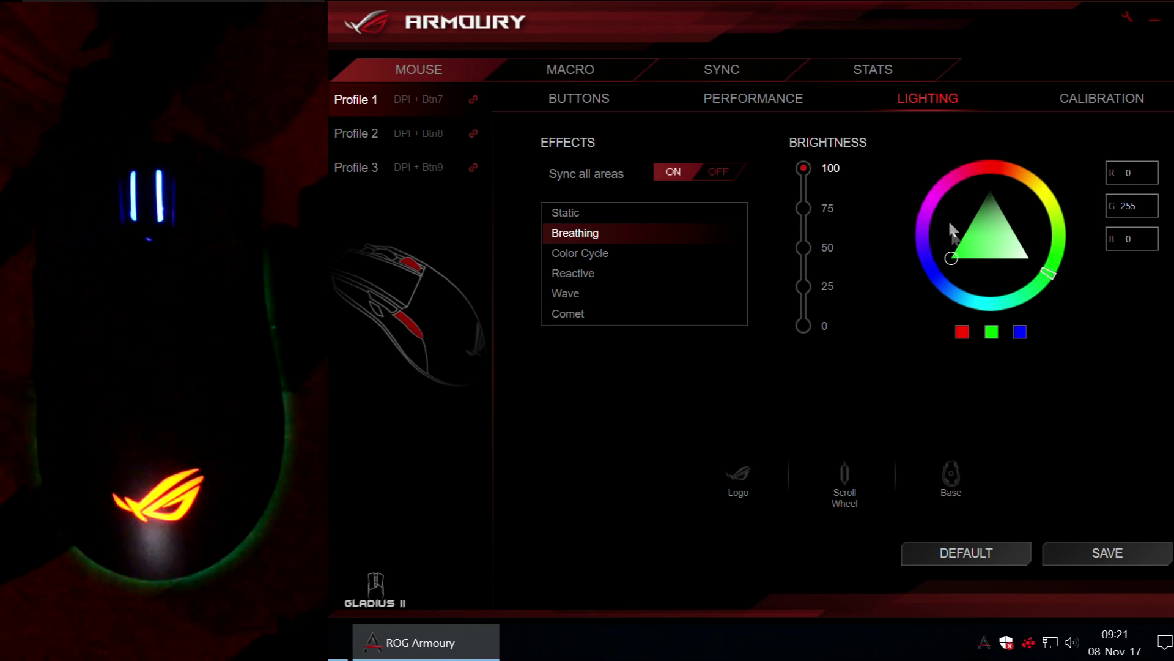
left_click(962, 334)
left_click(1115, 555)
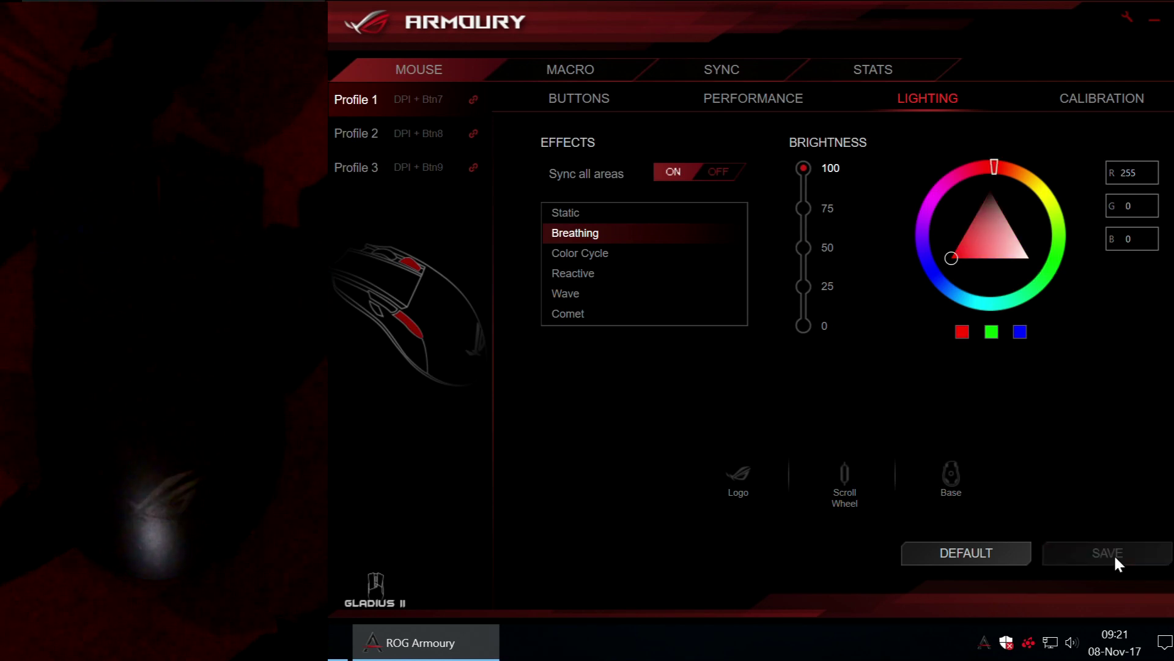
left_click(580, 255)
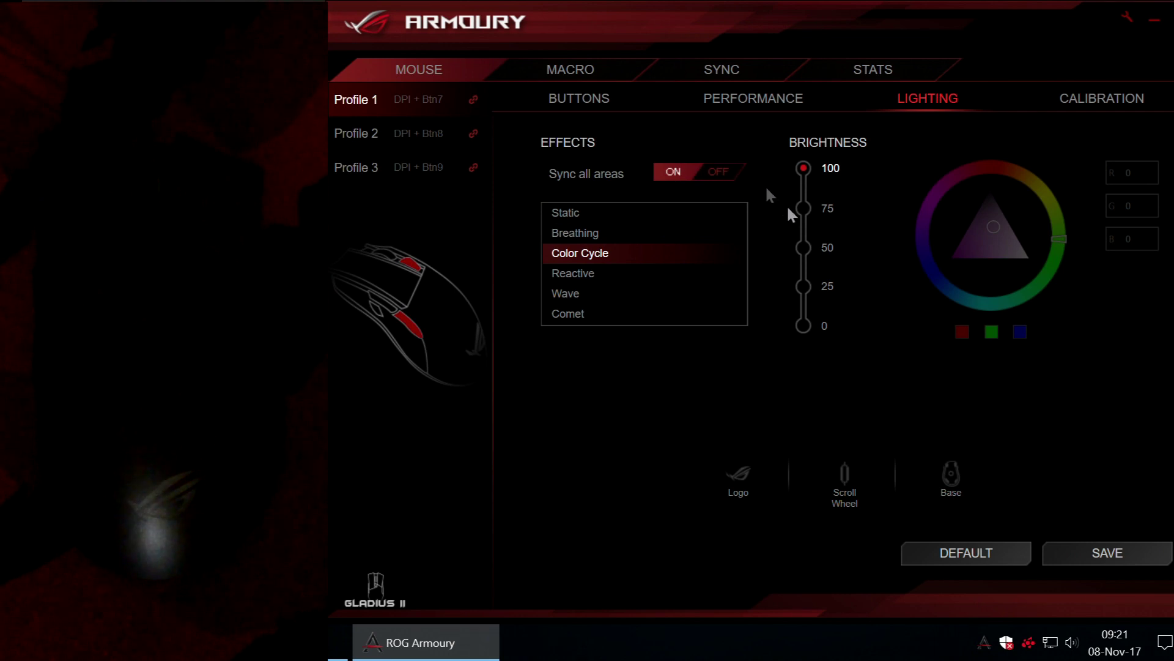
Save Color Cycle, try it at brightness 25, re-save at 100, then turn off area sync
left_click(1109, 555)
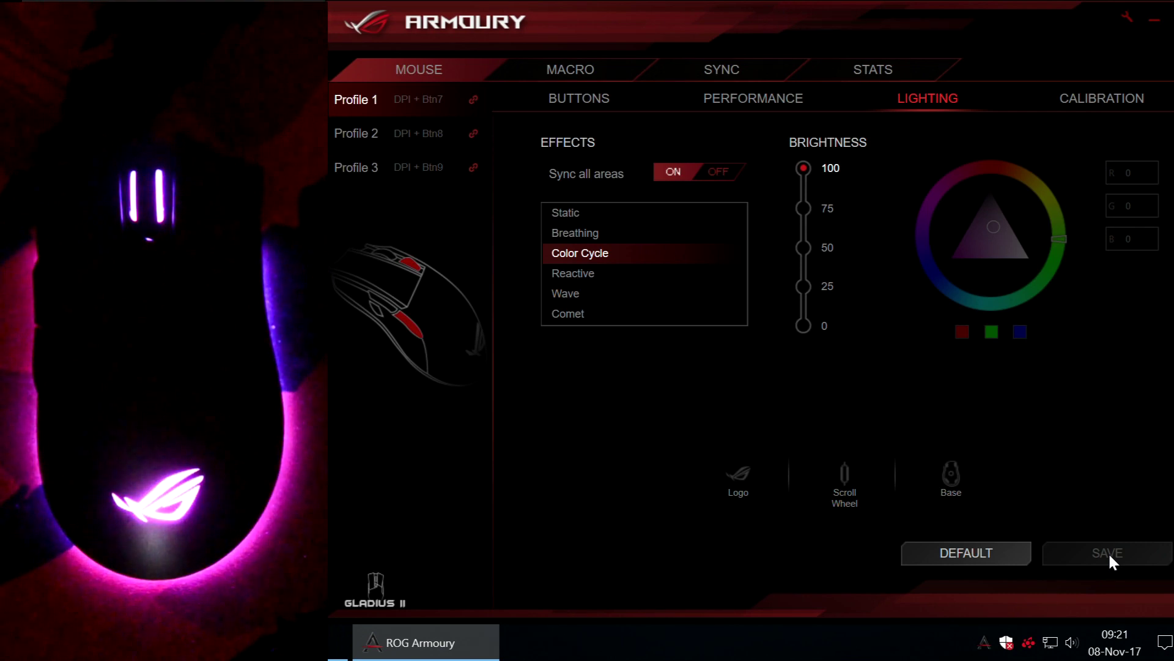
left_click(805, 286)
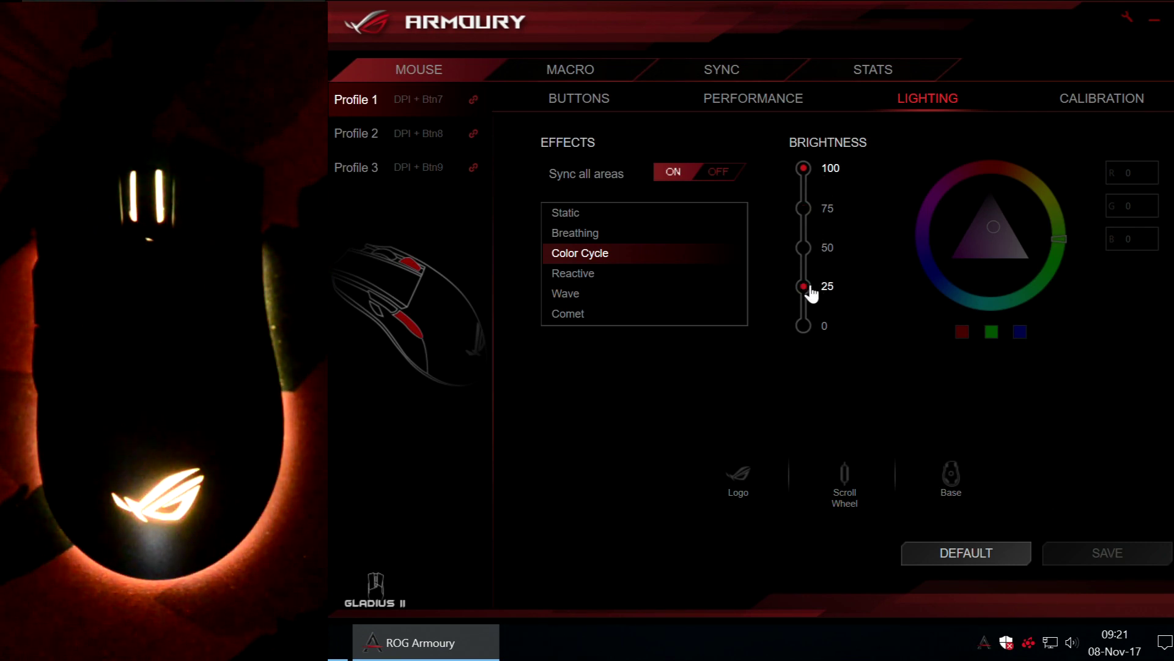
left_click(1117, 553)
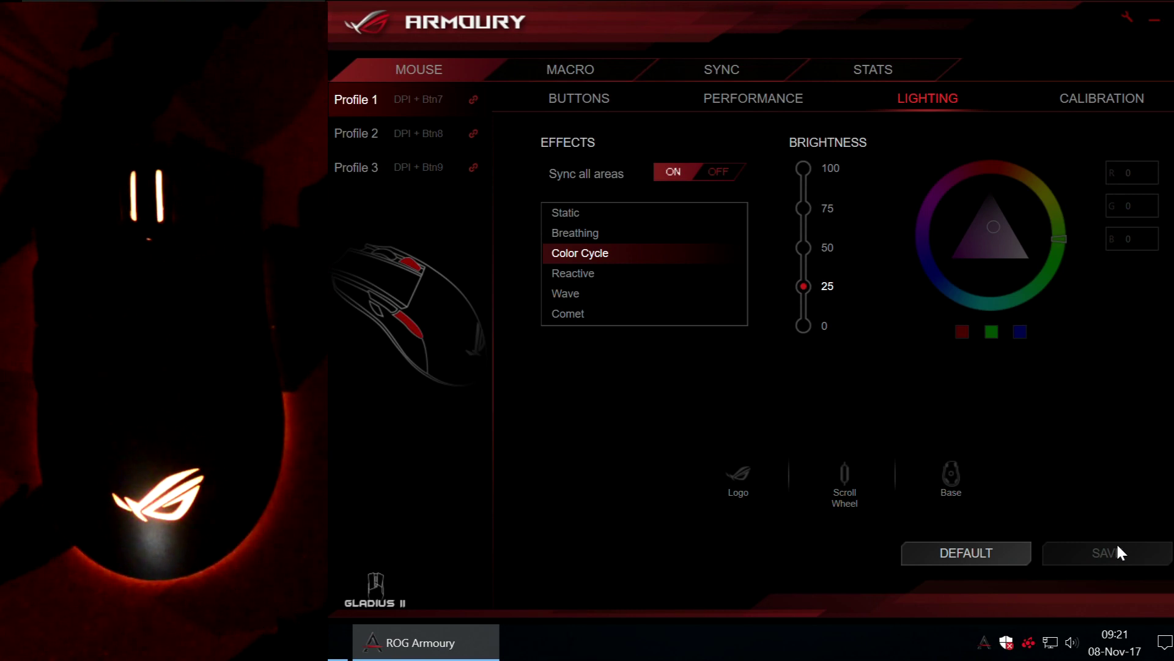
left_click(803, 168)
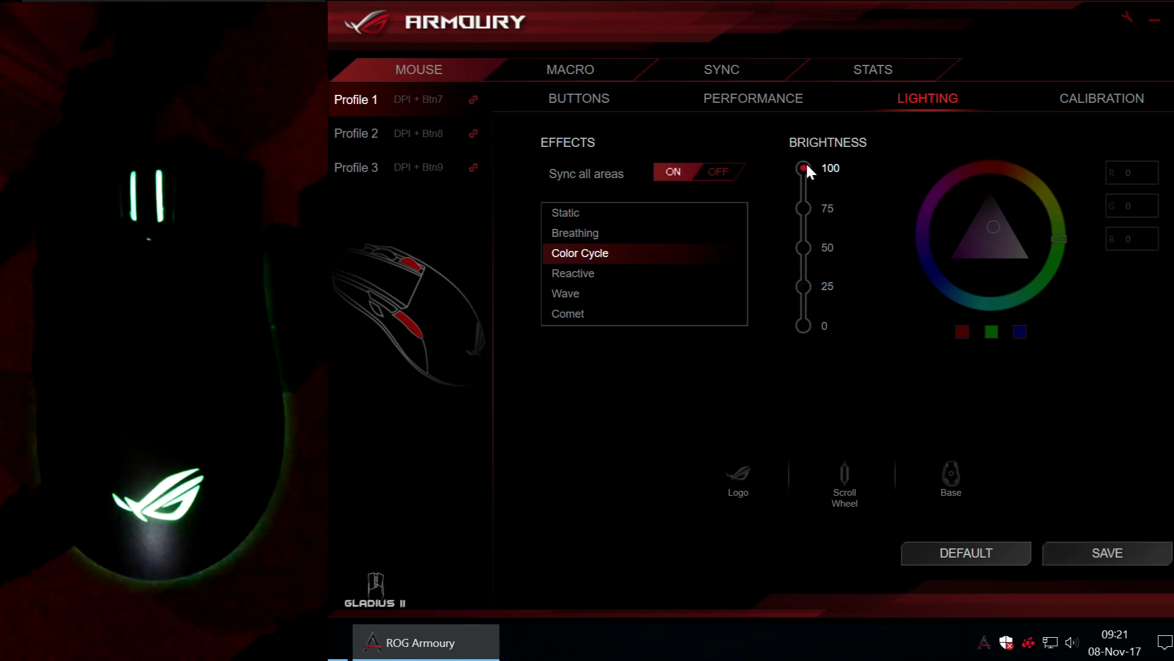
left_click(1120, 551)
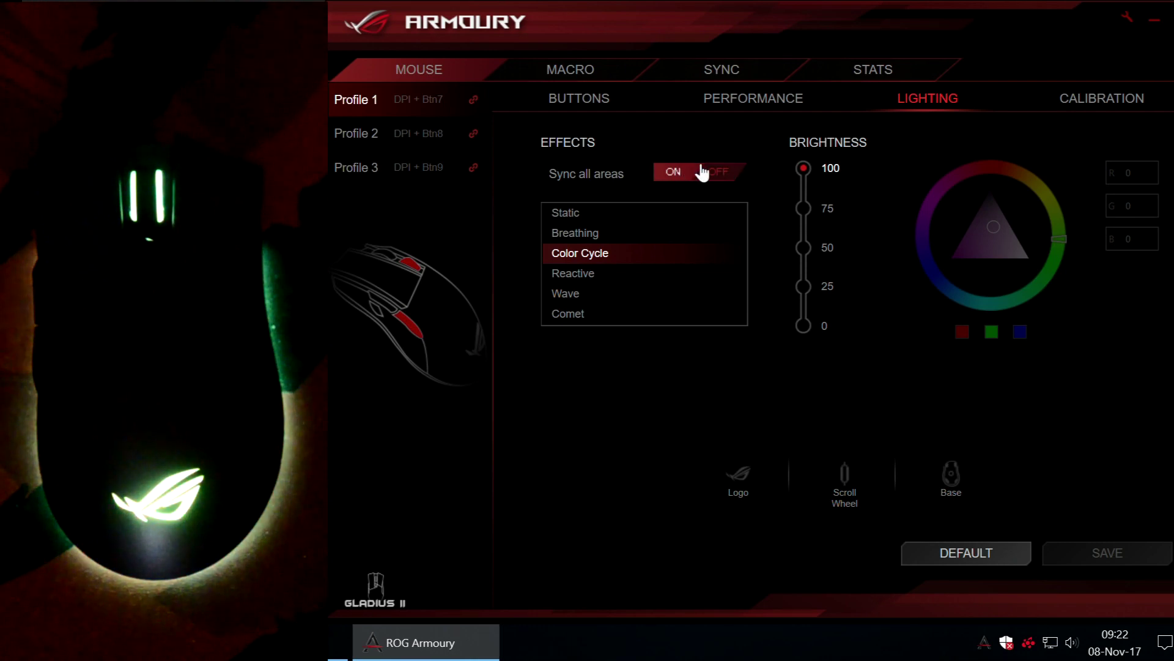
left_click(707, 172)
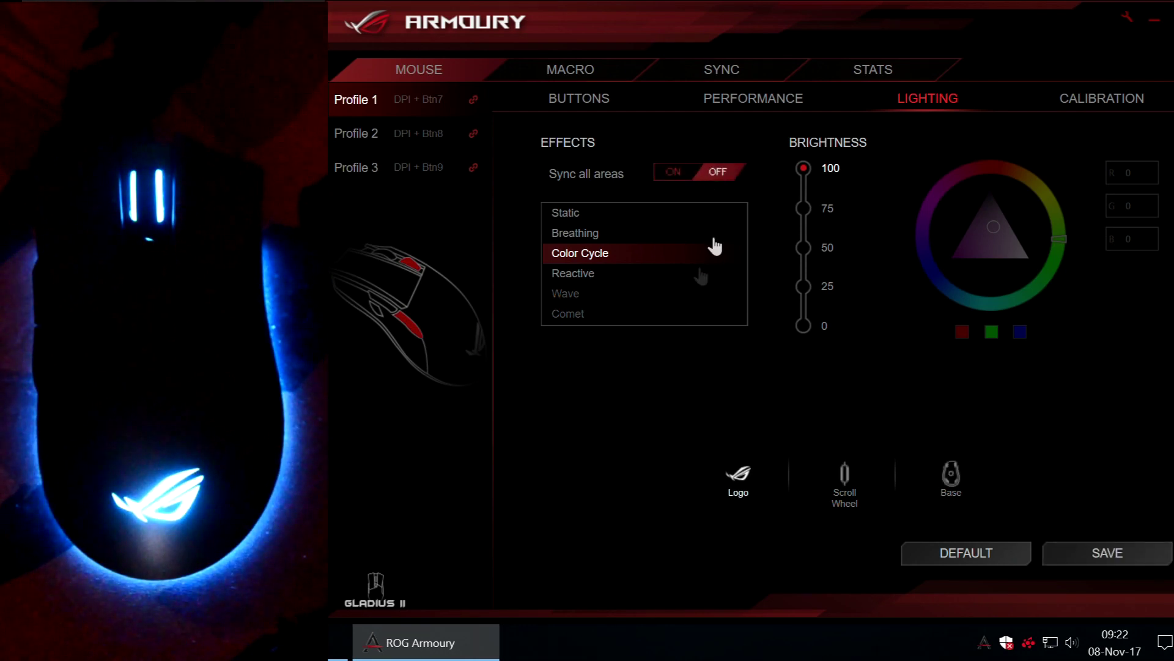
Save the logo at brightness 25, re-save the scroll wheel, and save the base at 100
left_click(845, 481)
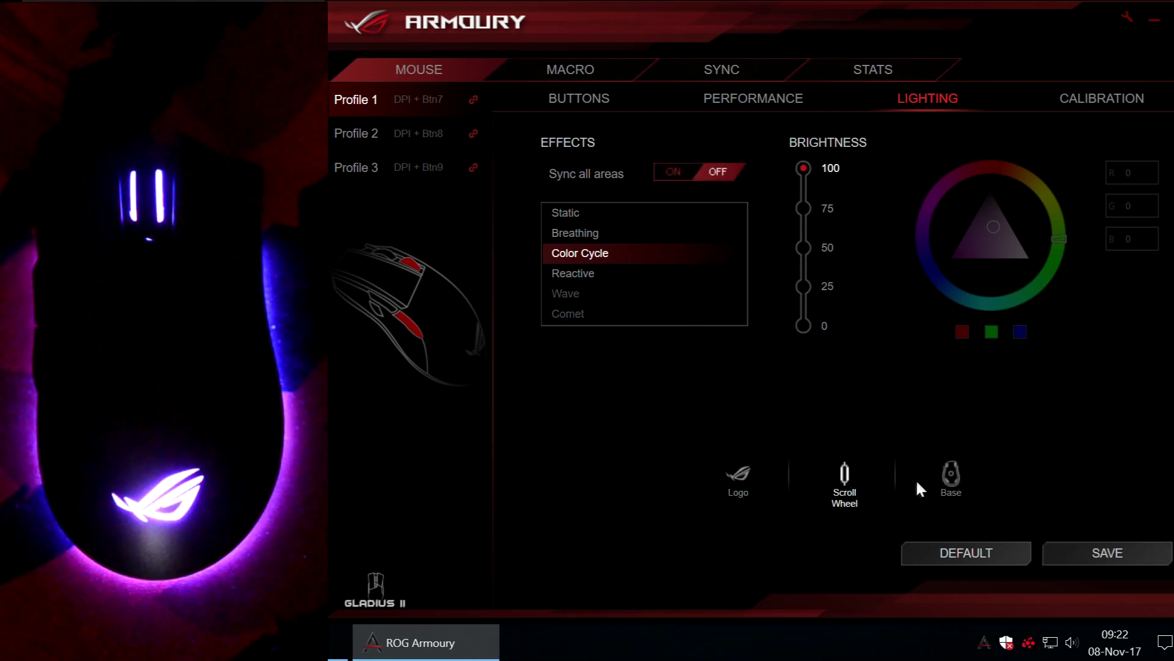
left_click(956, 484)
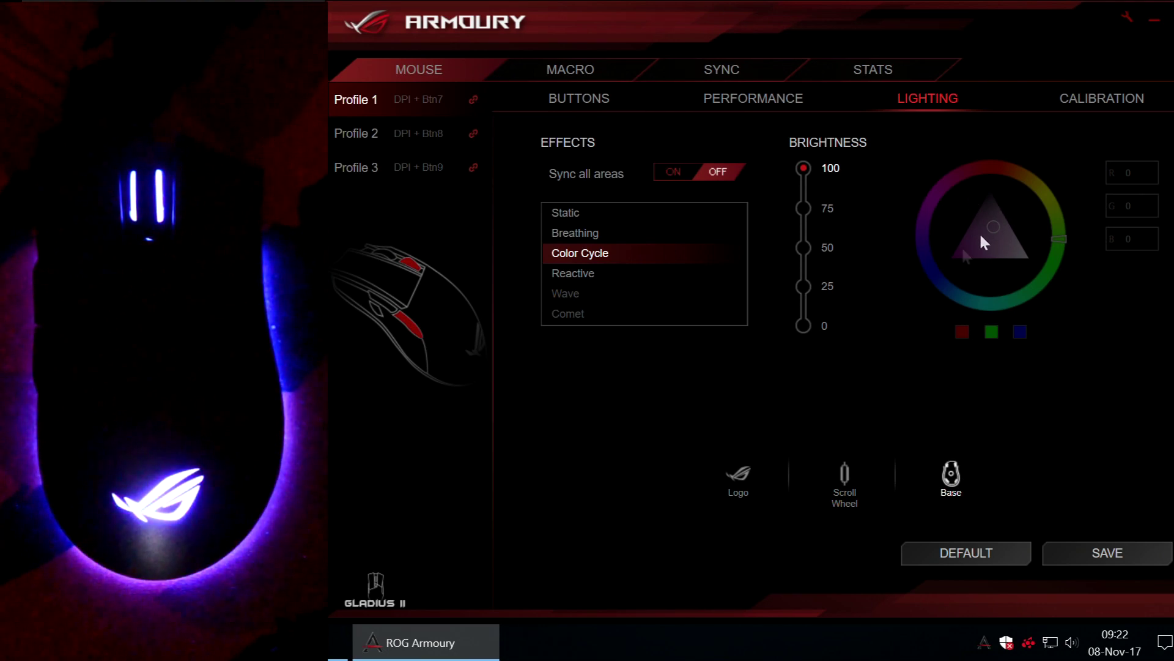
left_click(738, 483)
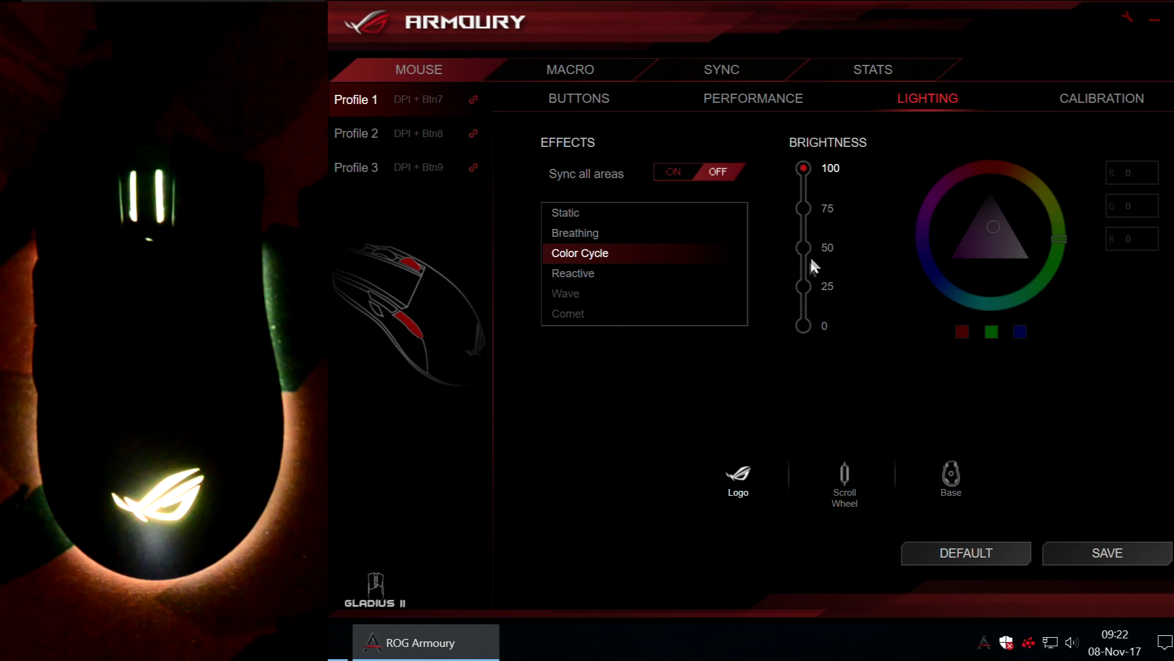
left_click(803, 285)
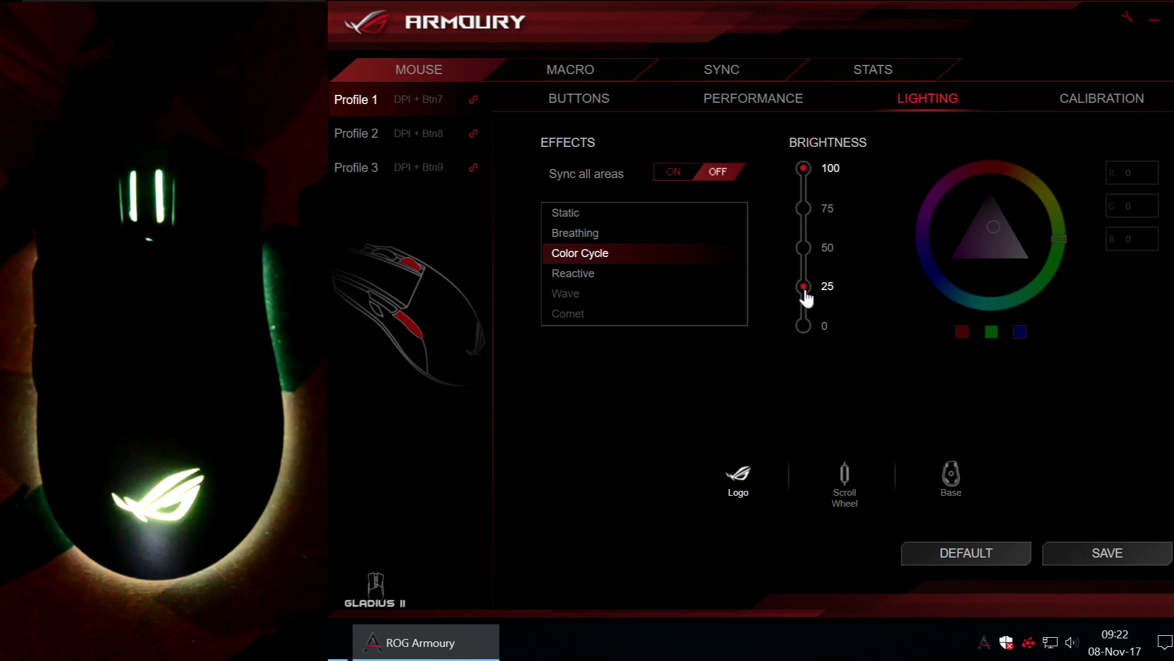
left_click(1122, 560)
left_click(852, 486)
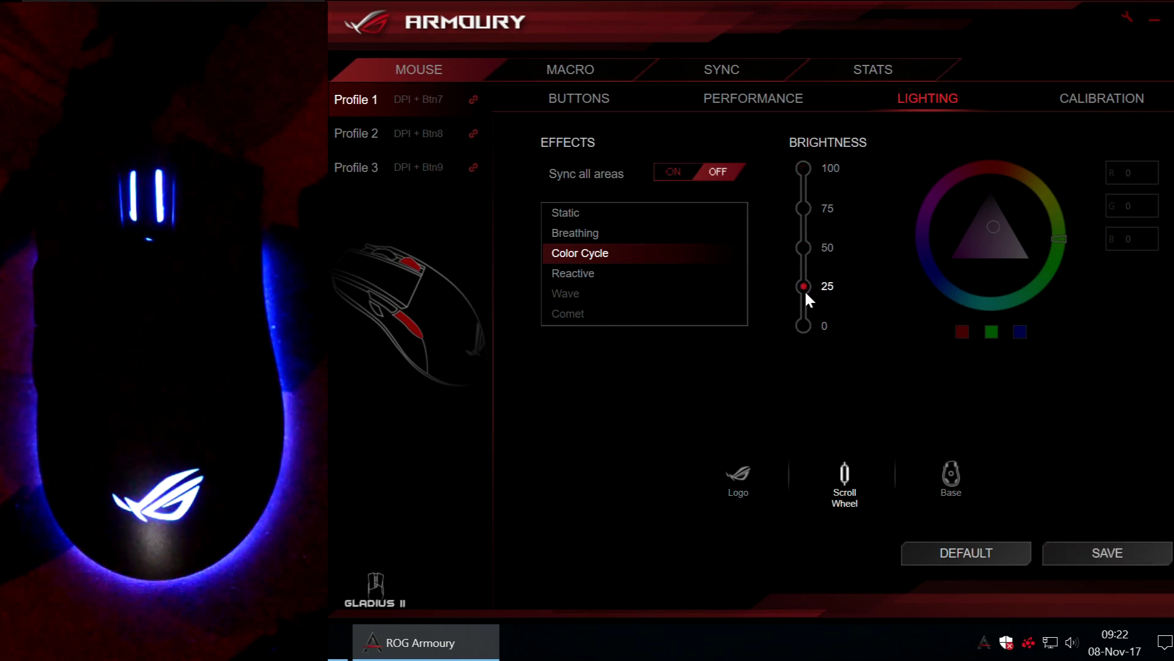
left_click(1126, 552)
left_click(953, 476)
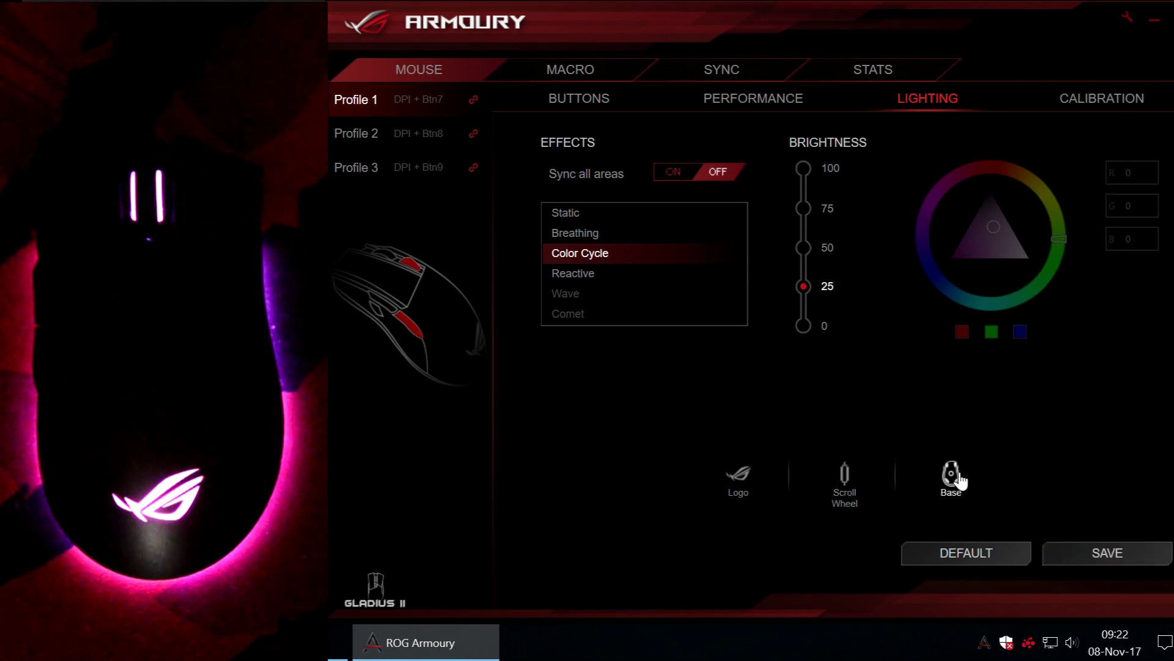
left_click(804, 169)
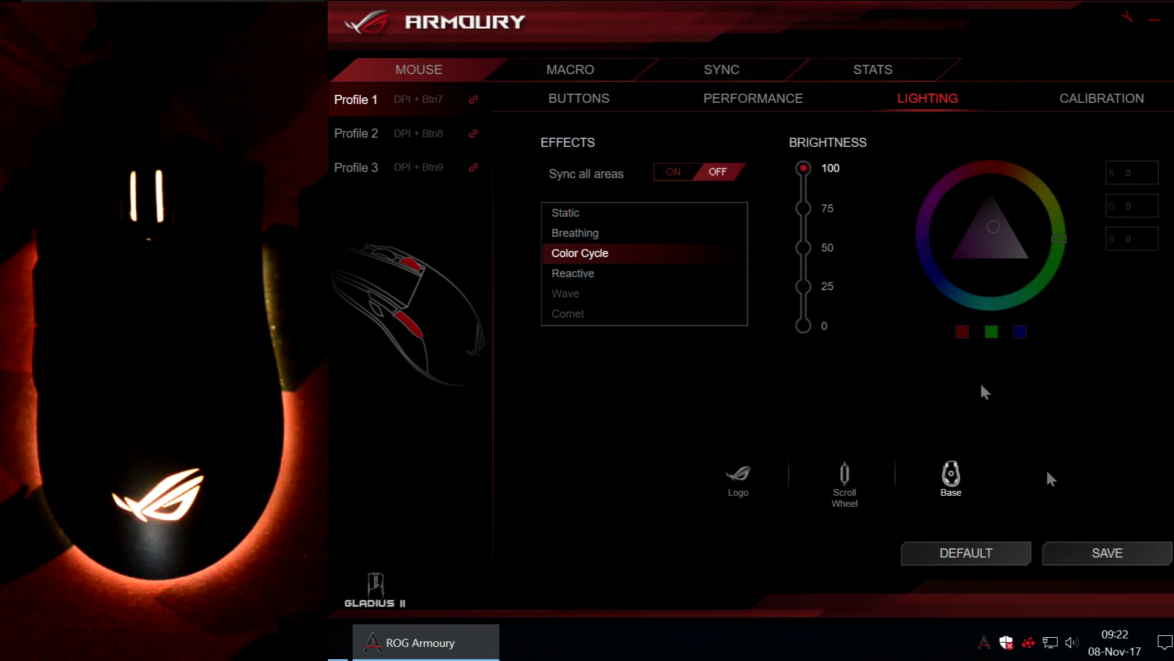
left_click(1095, 549)
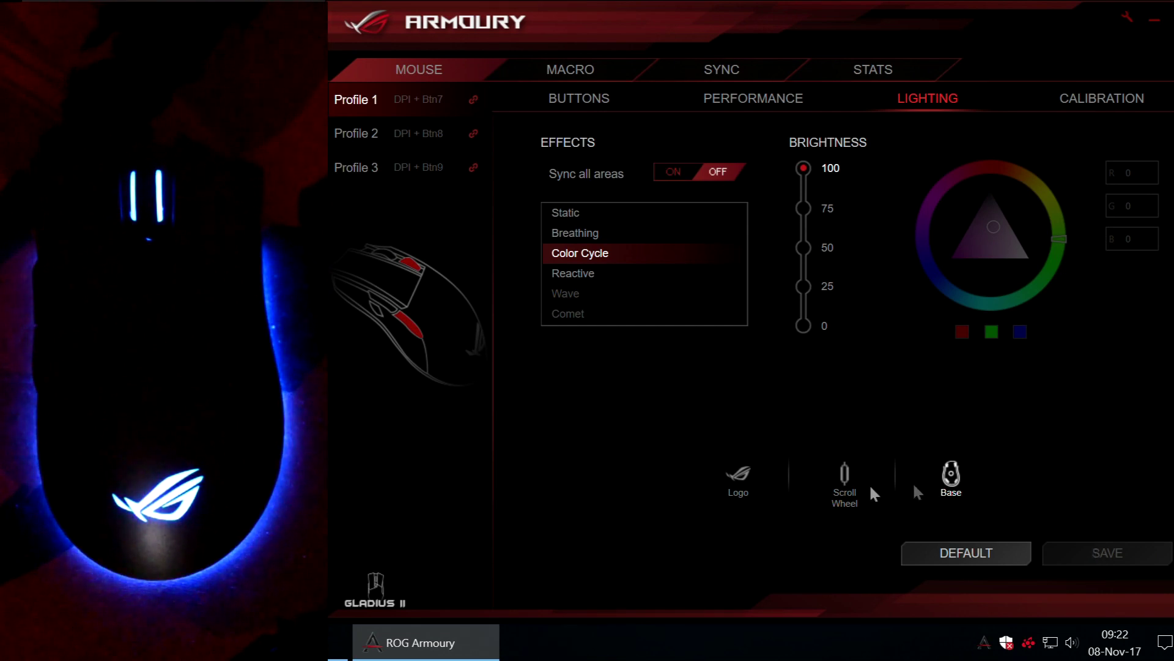
Save the logo at 100 and the scroll wheel, turn sync back on, and pick Reactive
left_click(737, 476)
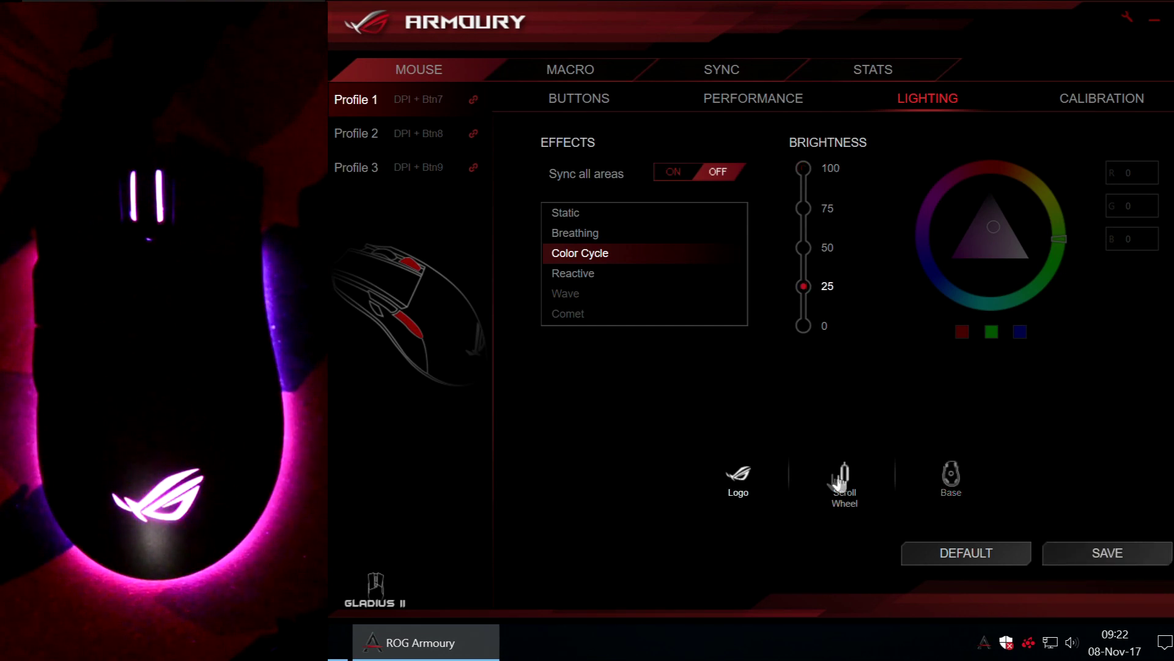
left_click(844, 477)
left_click(742, 478)
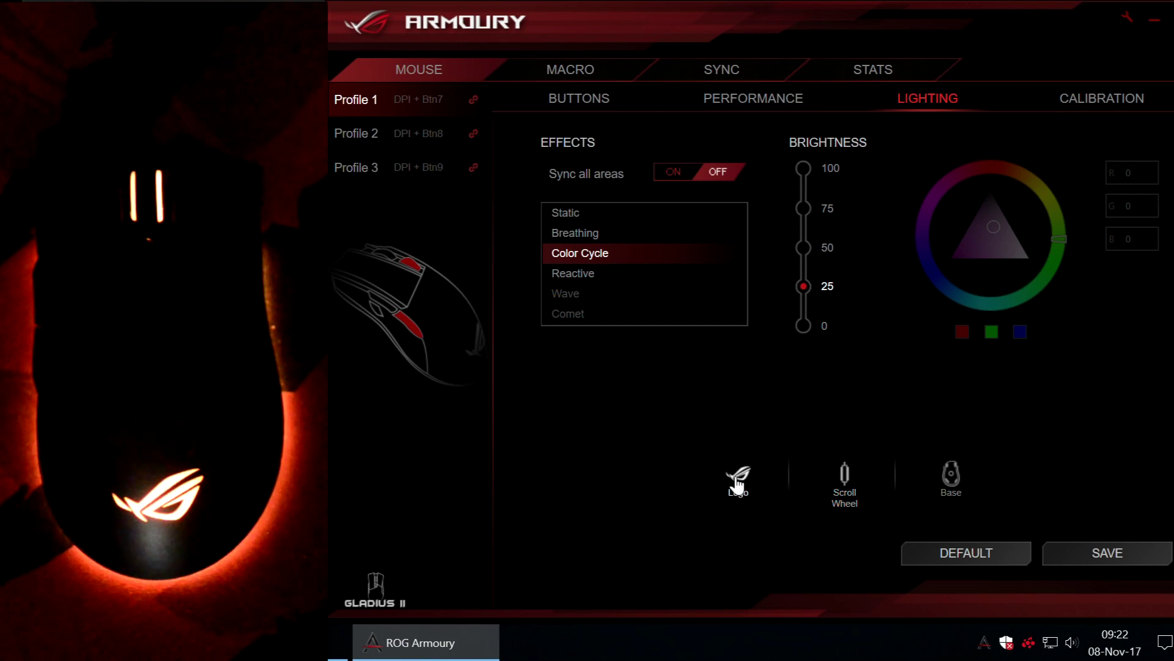
left_click(803, 167)
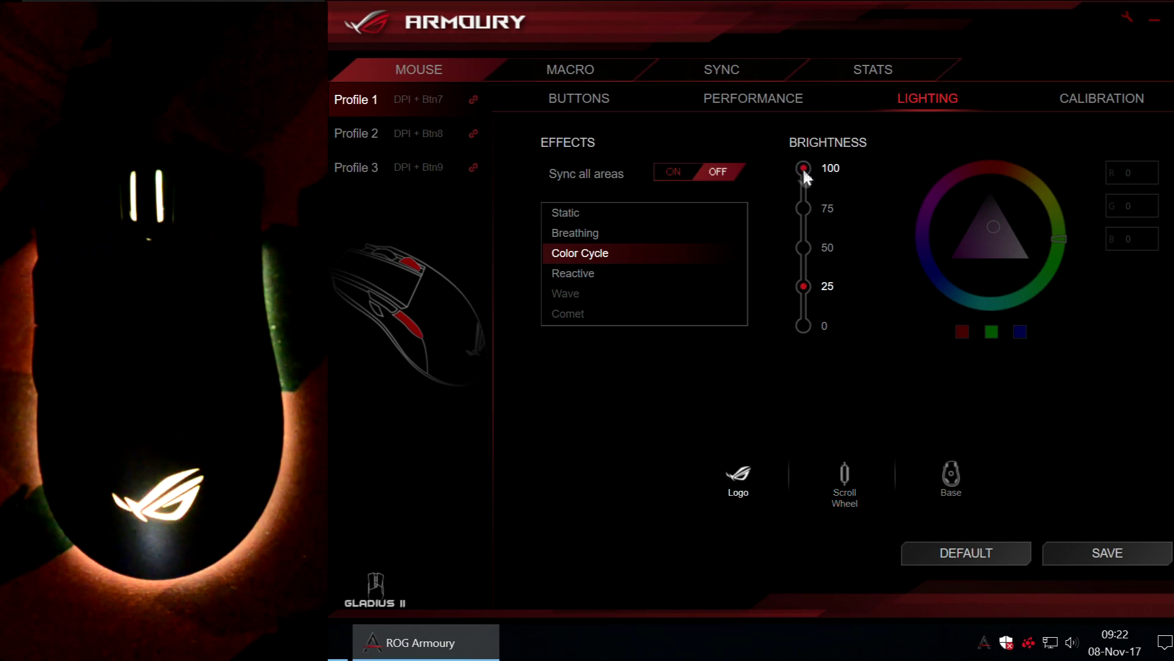
left_click(1099, 554)
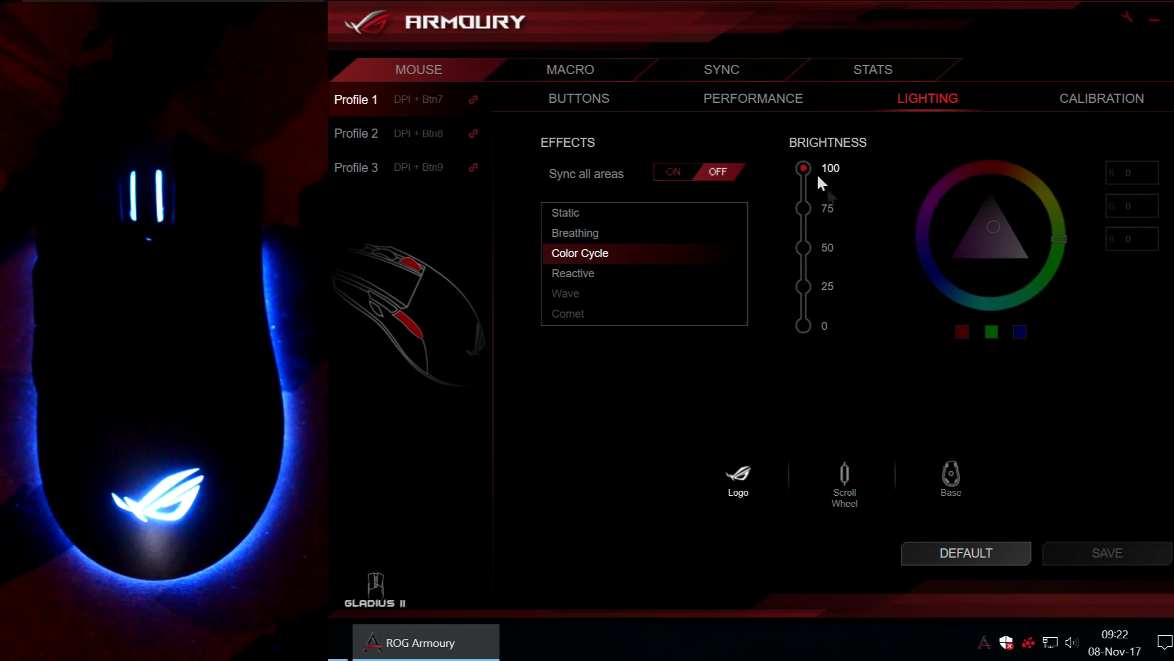
left_click(845, 475)
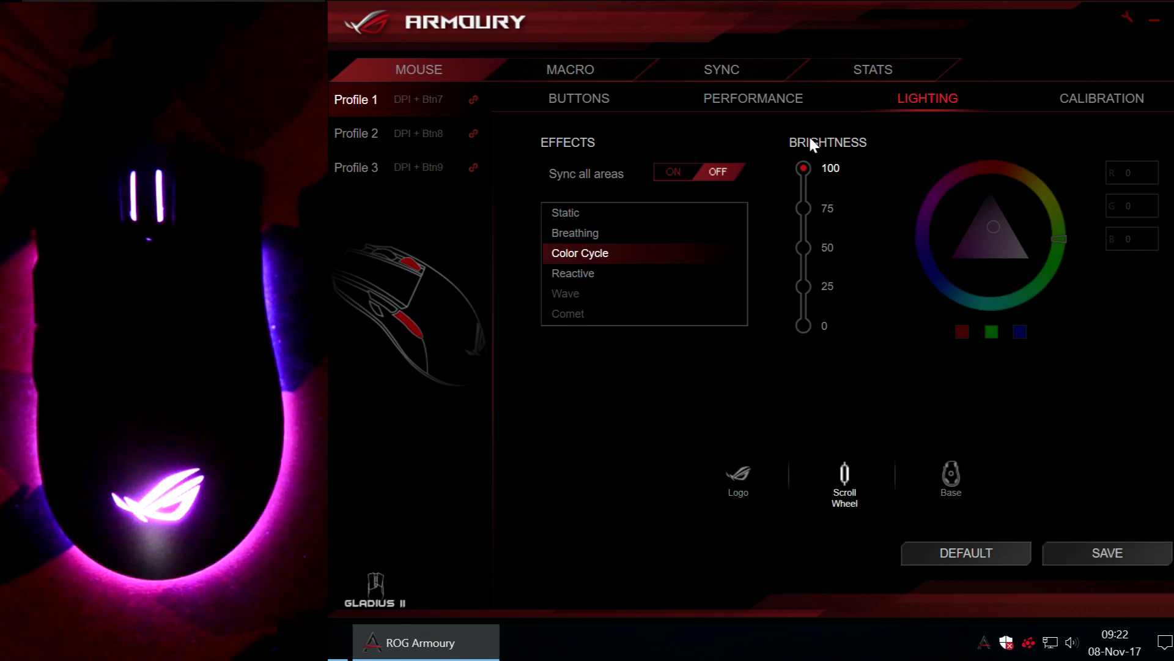
left_click(1131, 556)
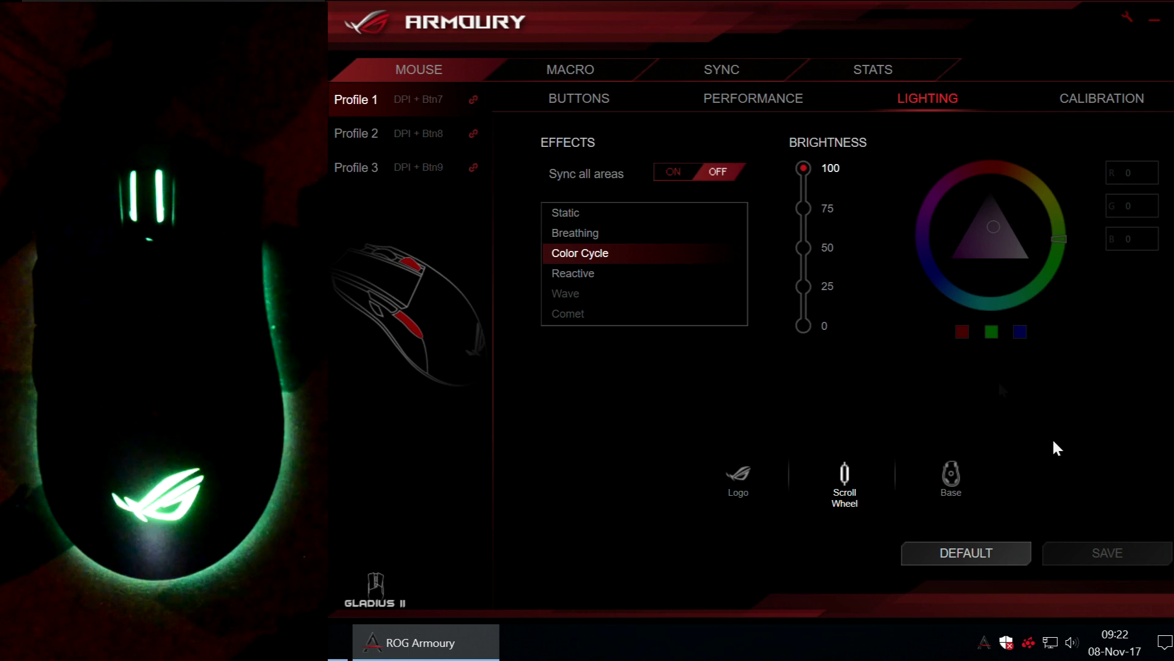
left_click(685, 173)
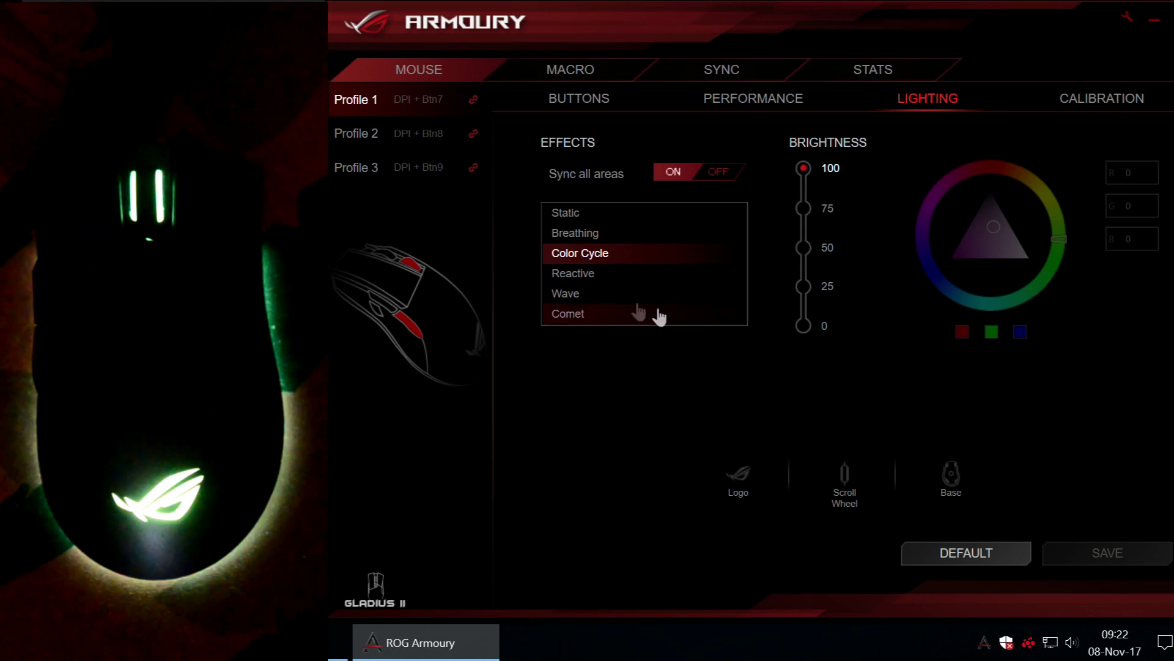
left_click(570, 280)
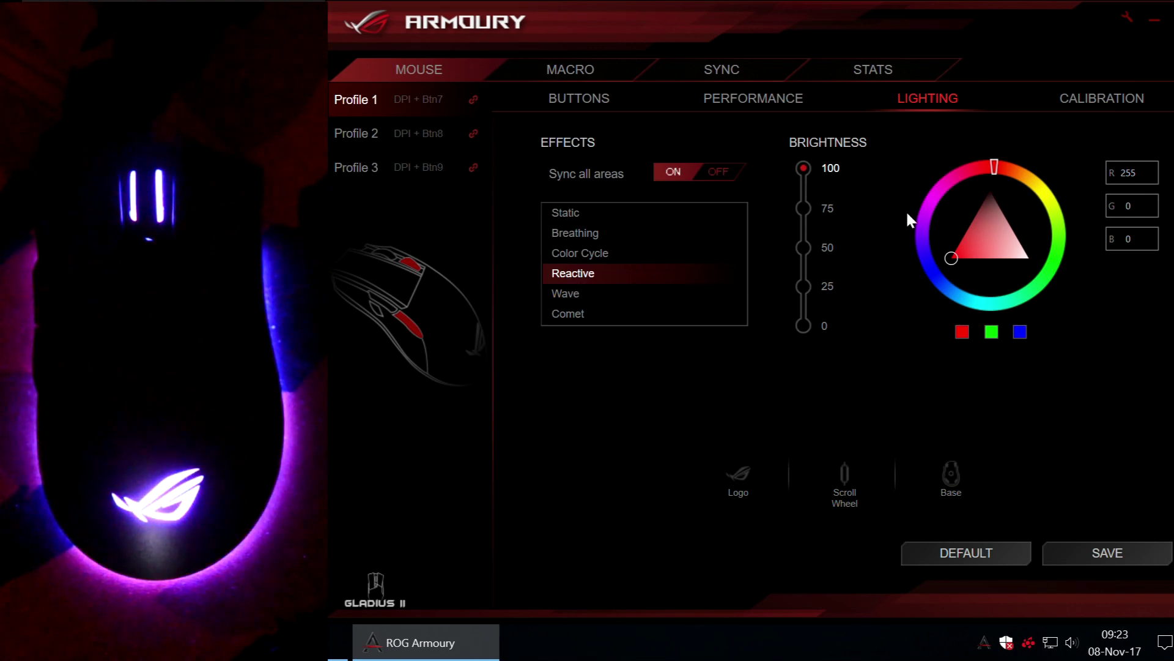
Save the red Reactive effect, then click the mouse repeatedly to test the glow on each click
left_click(1108, 554)
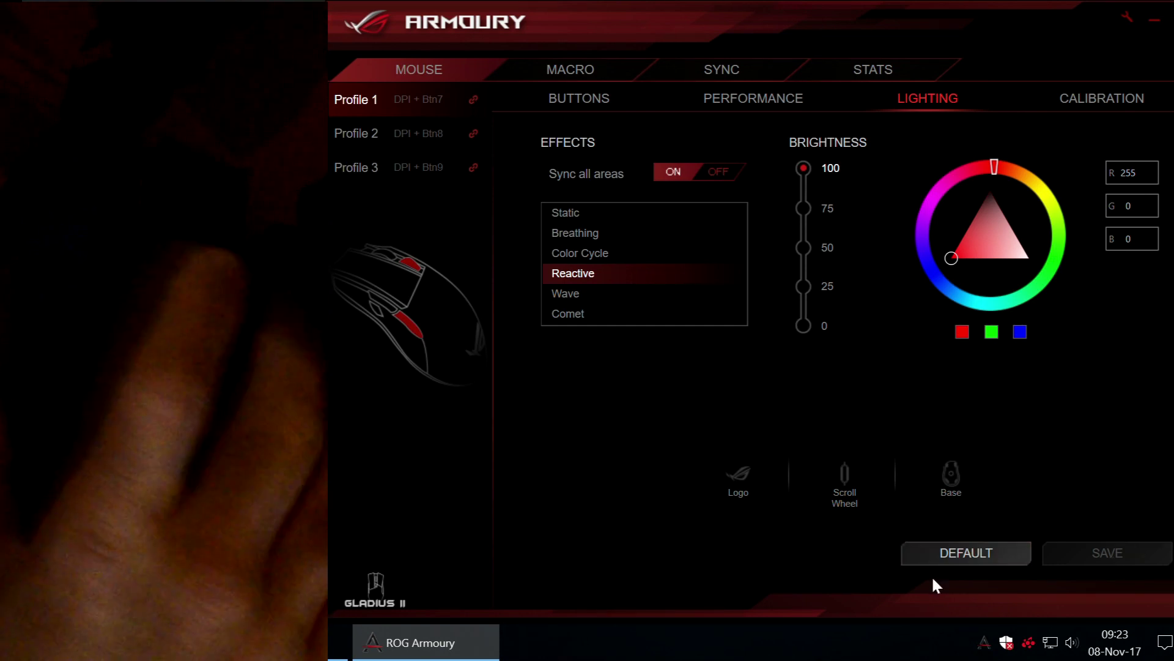
left_click(943, 578)
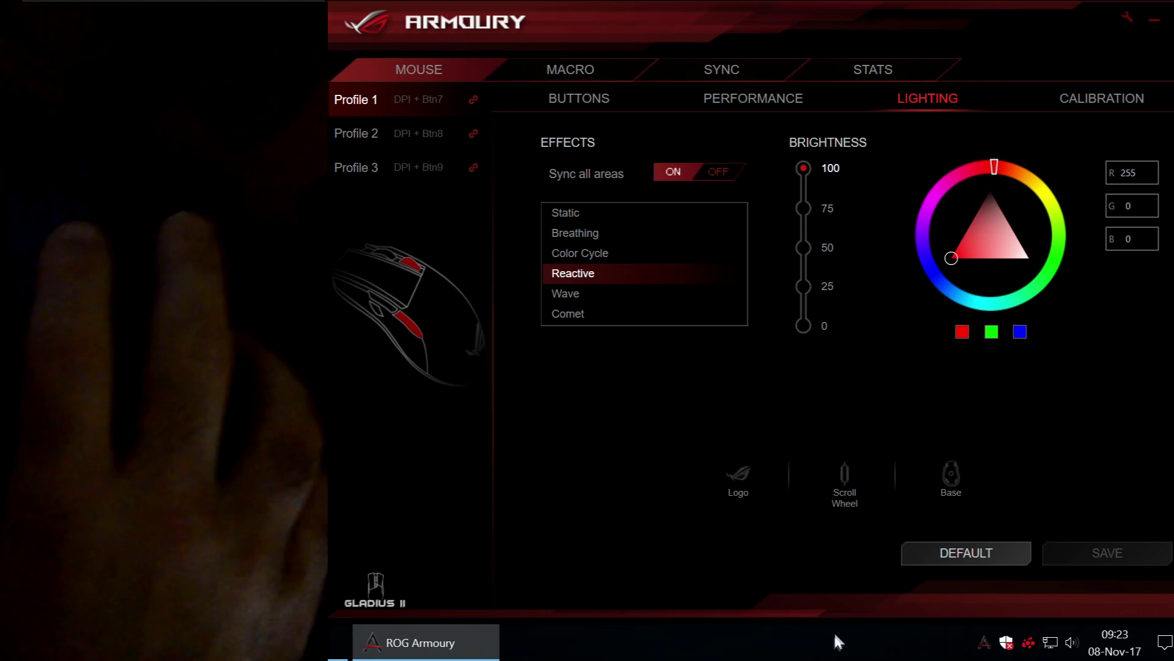
left_click(882, 521)
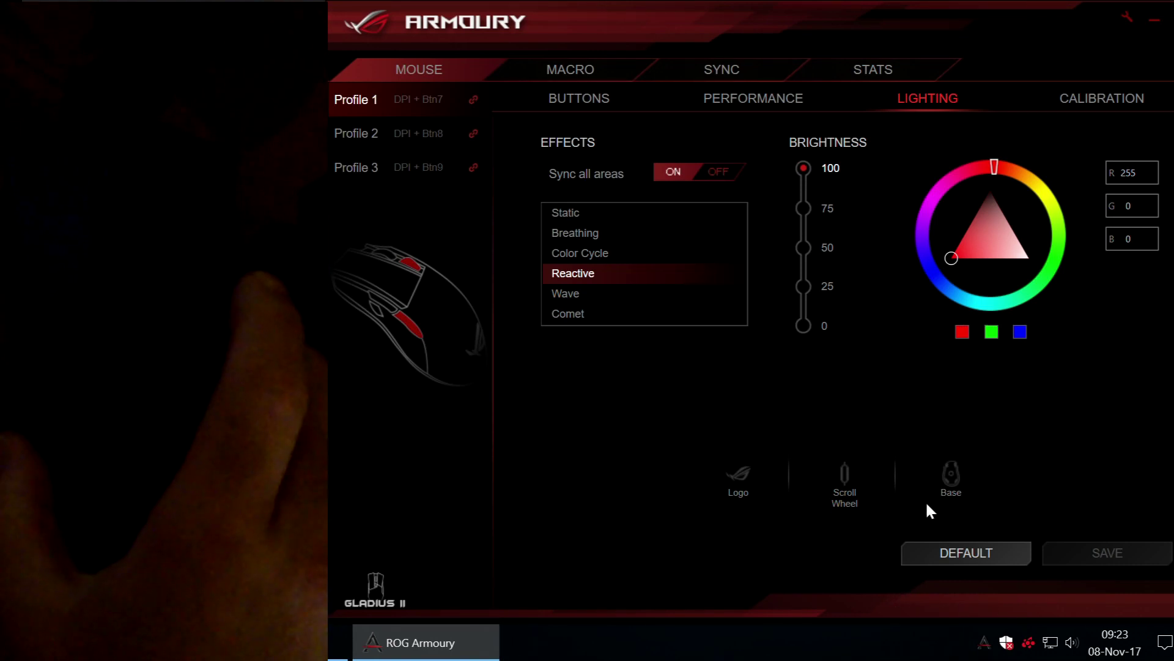
left_click(951, 505)
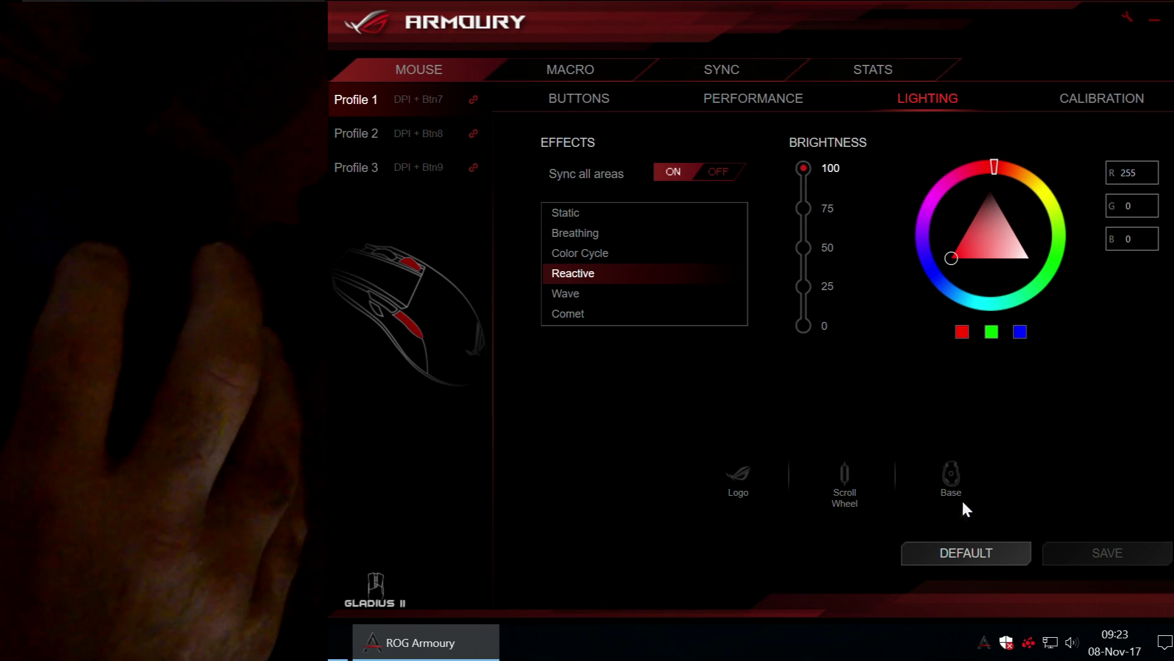
left_click(979, 505)
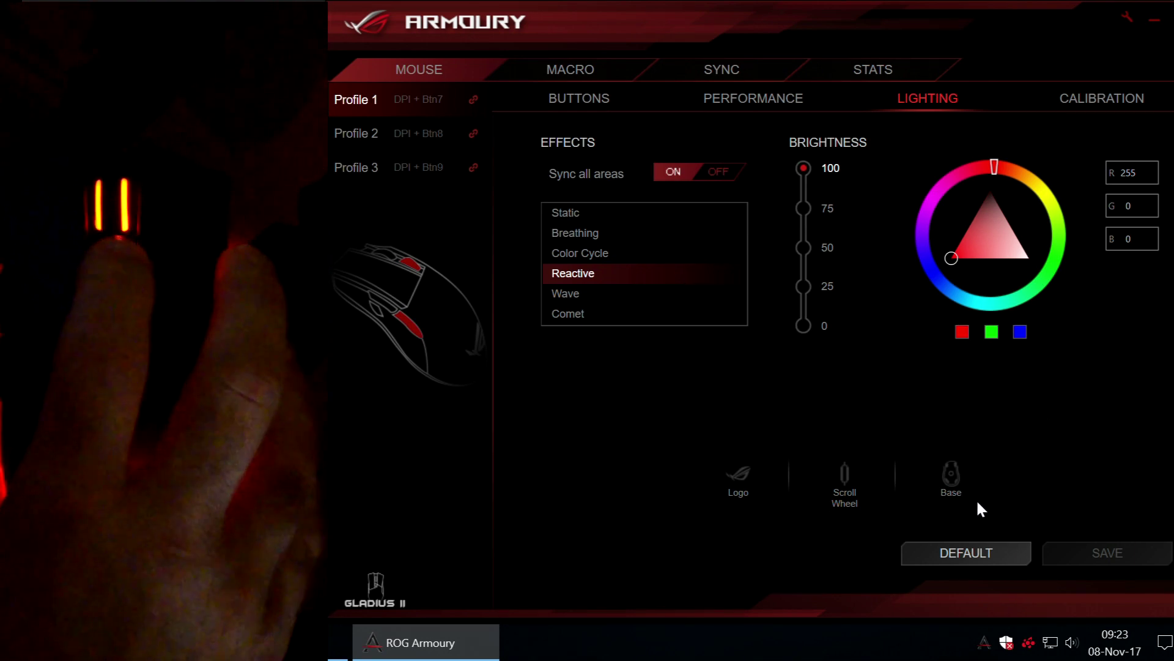
left_click(977, 494)
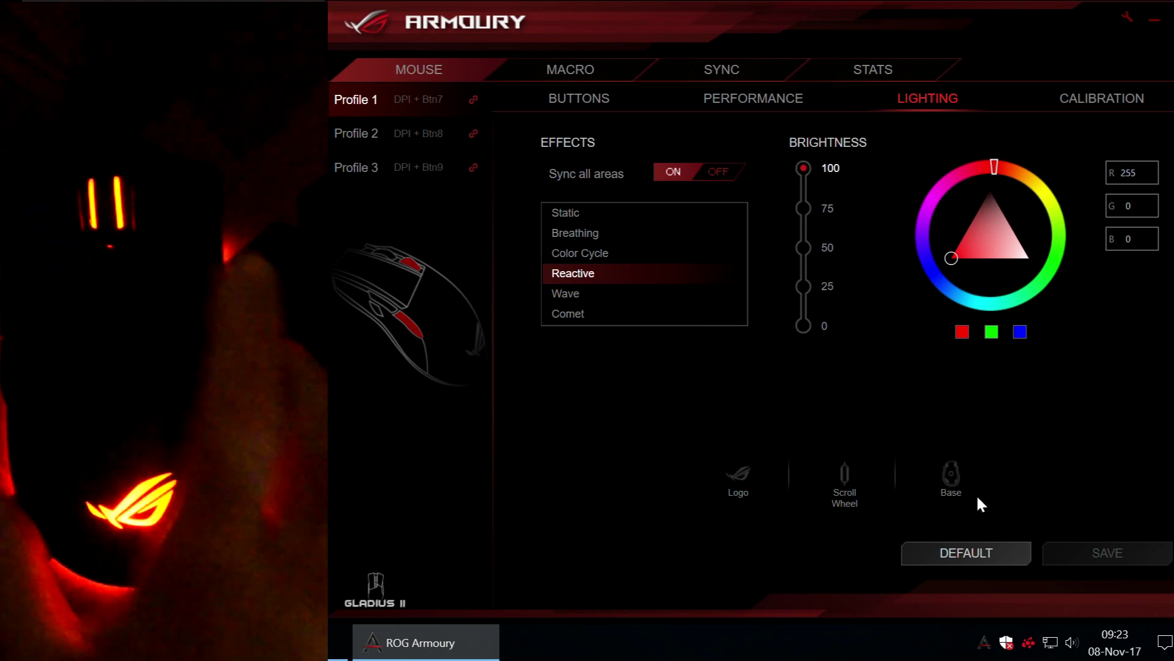
left_click(958, 522)
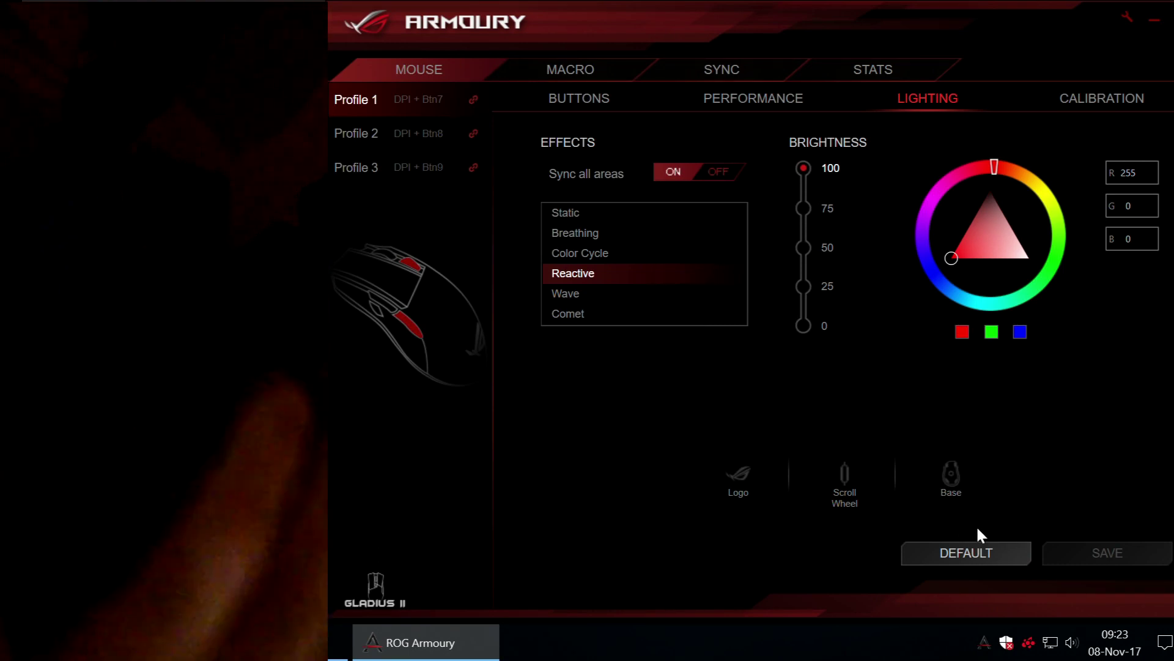
left_click(977, 527)
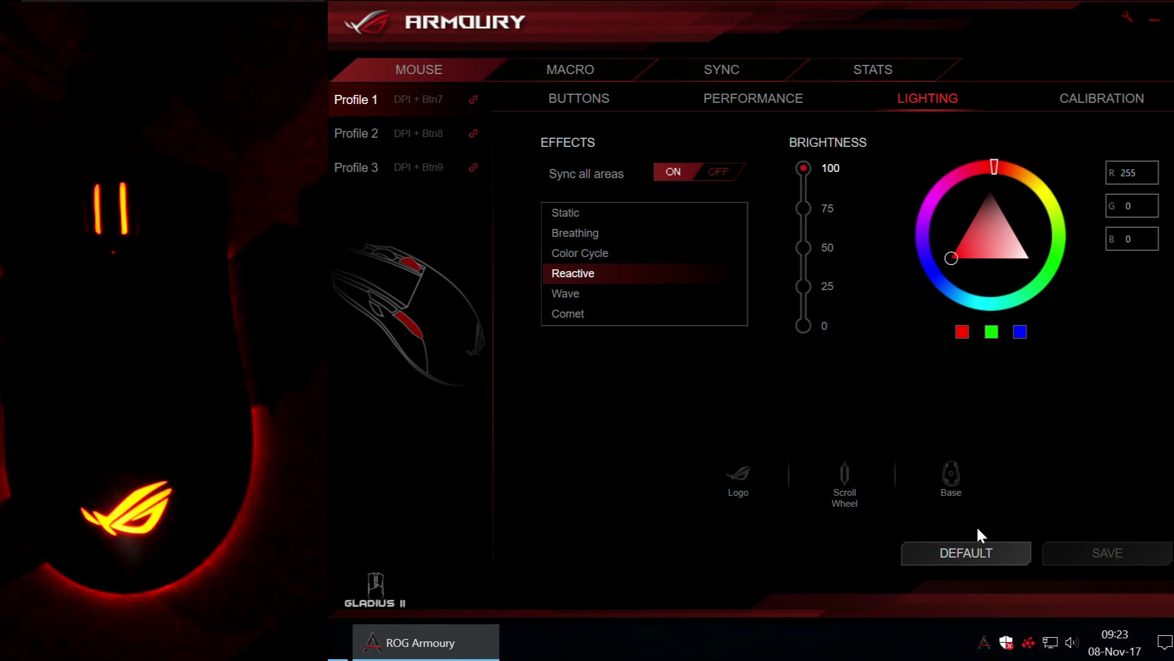
left_click(1046, 517)
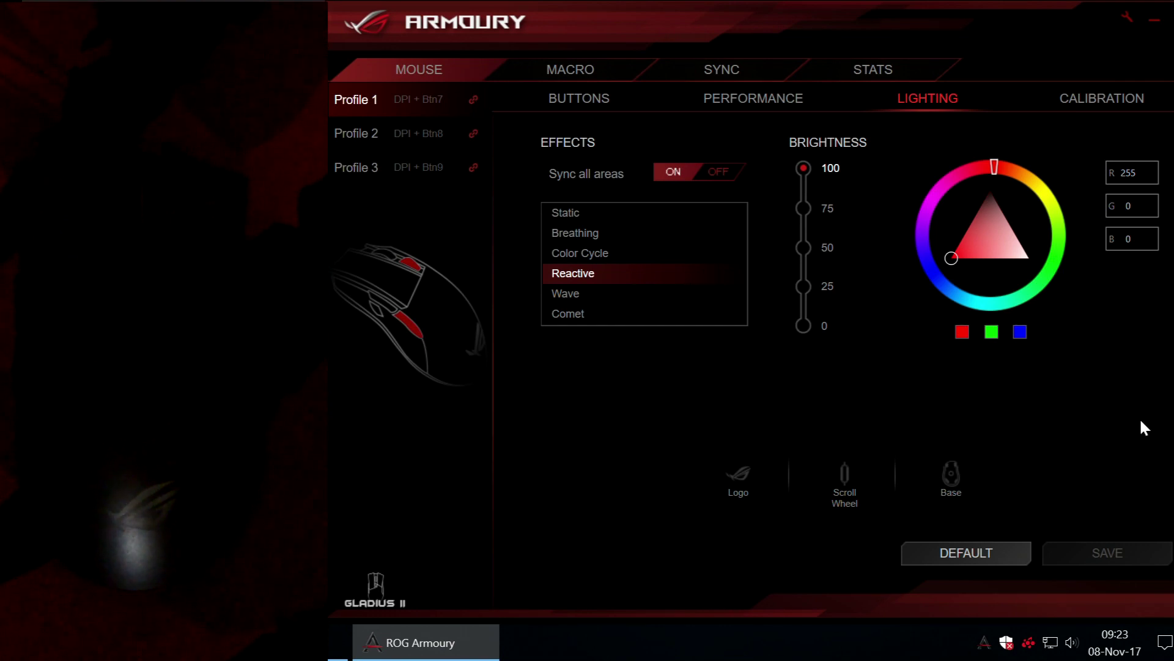
left_click(959, 337)
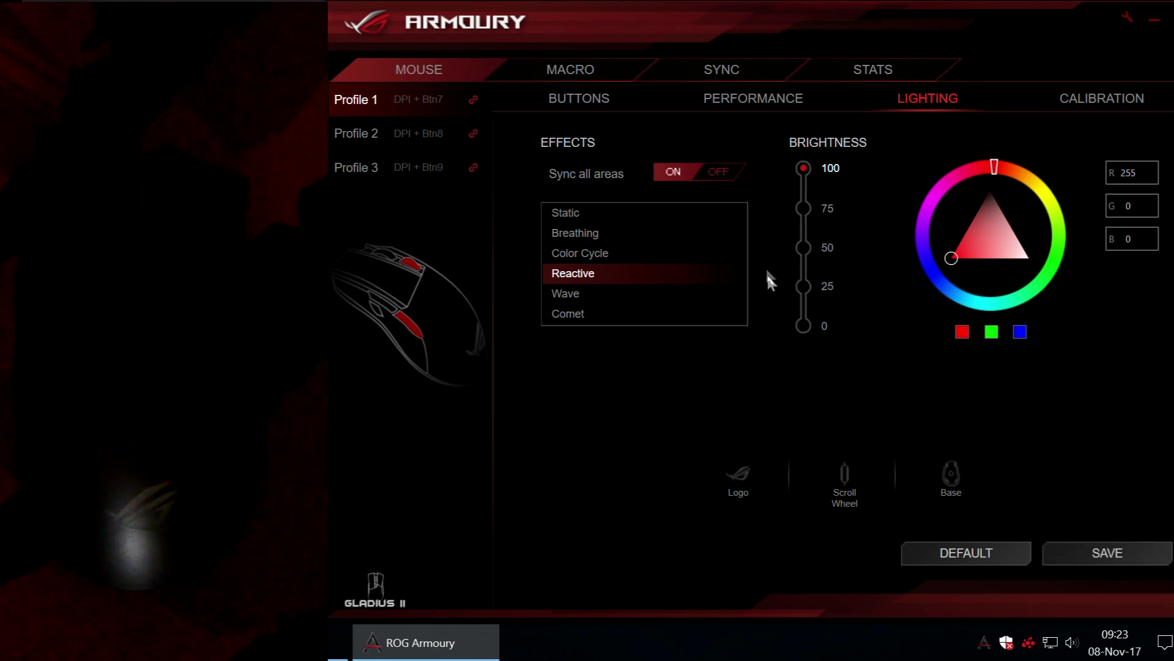
left_click(804, 208)
left_click(803, 168)
left_click(715, 174)
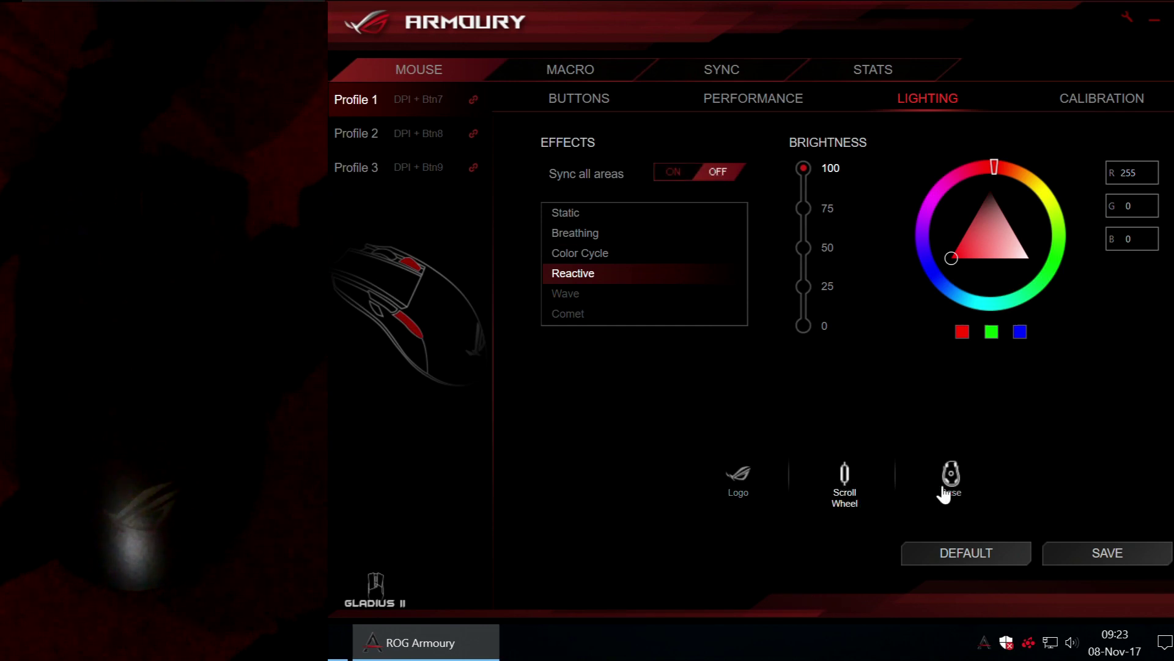
left_click(746, 484)
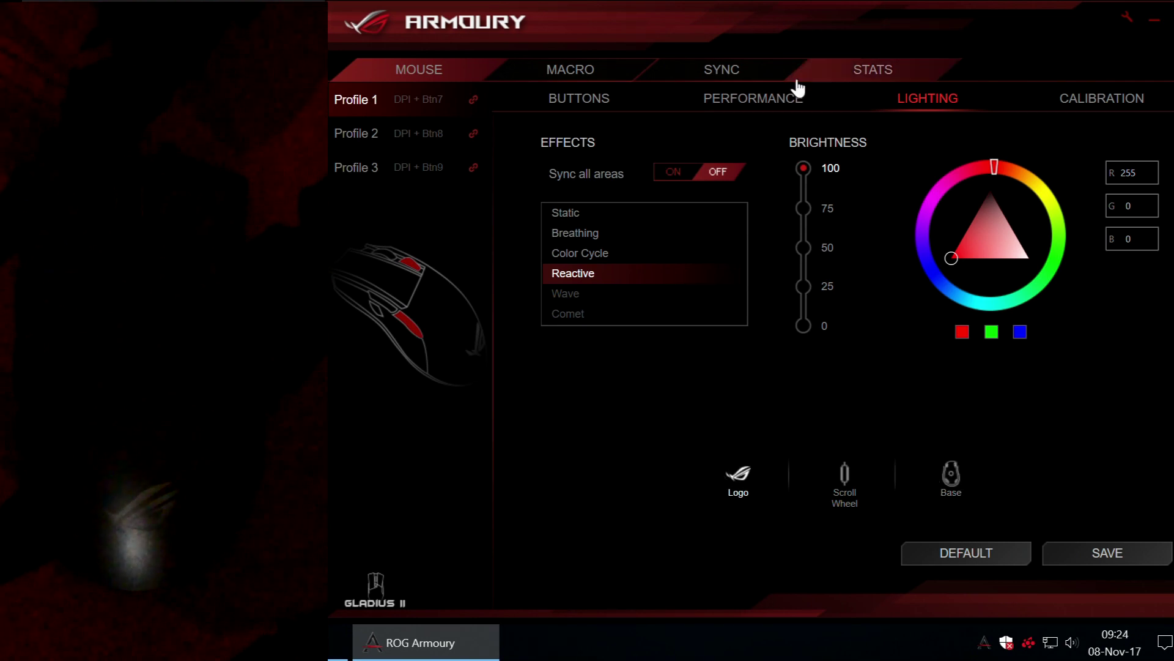
left_click(696, 178)
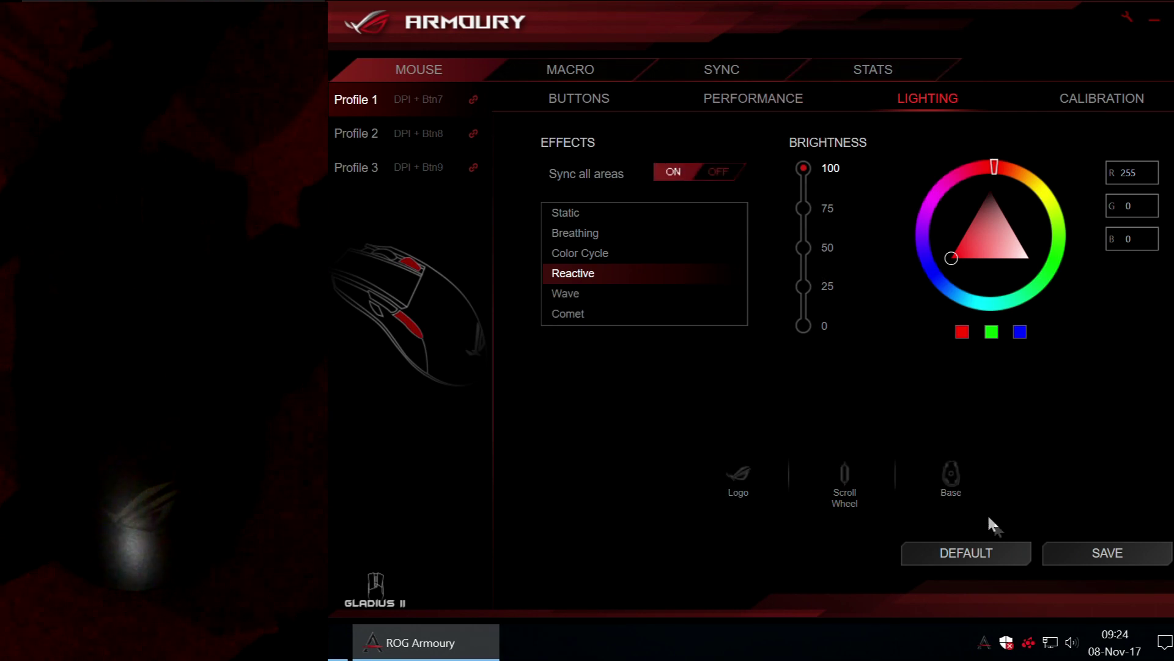
left_click(1125, 555)
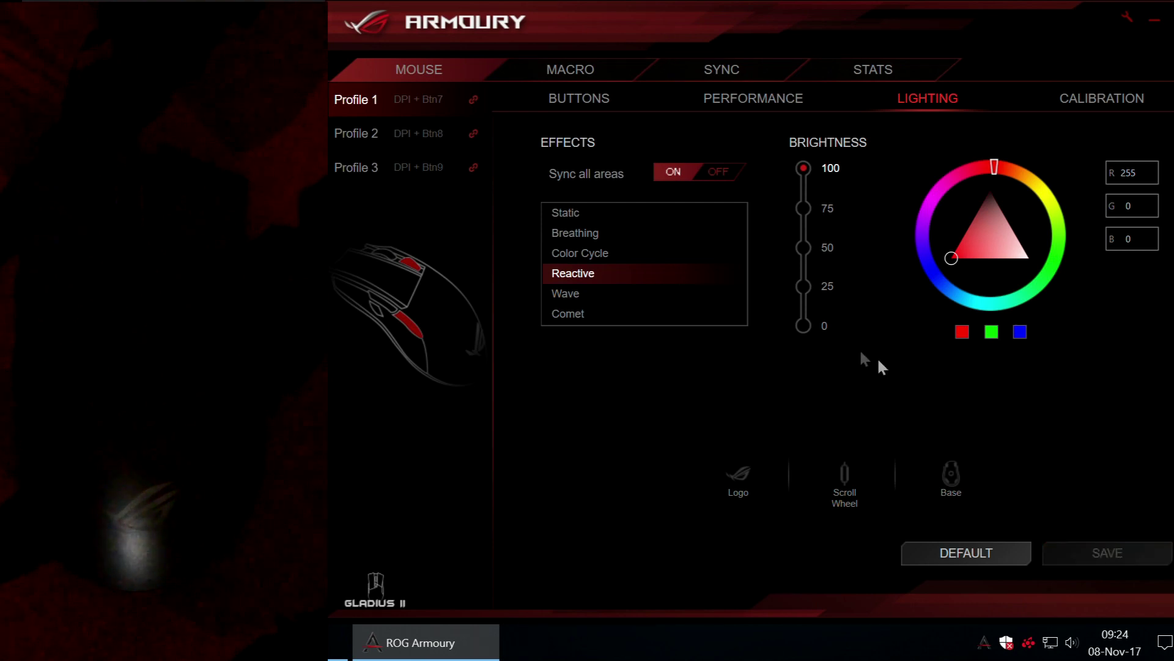
Apply and save the Wave effect, trying brightness 25 before saving it at 100
left_click(567, 295)
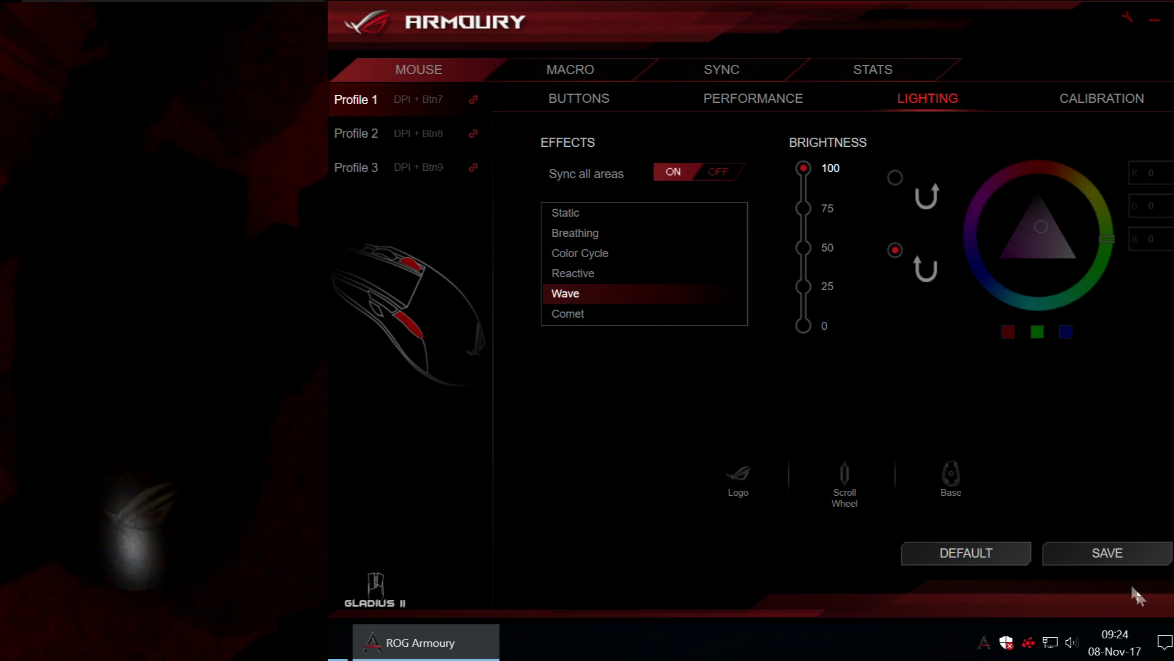
left_click(1128, 559)
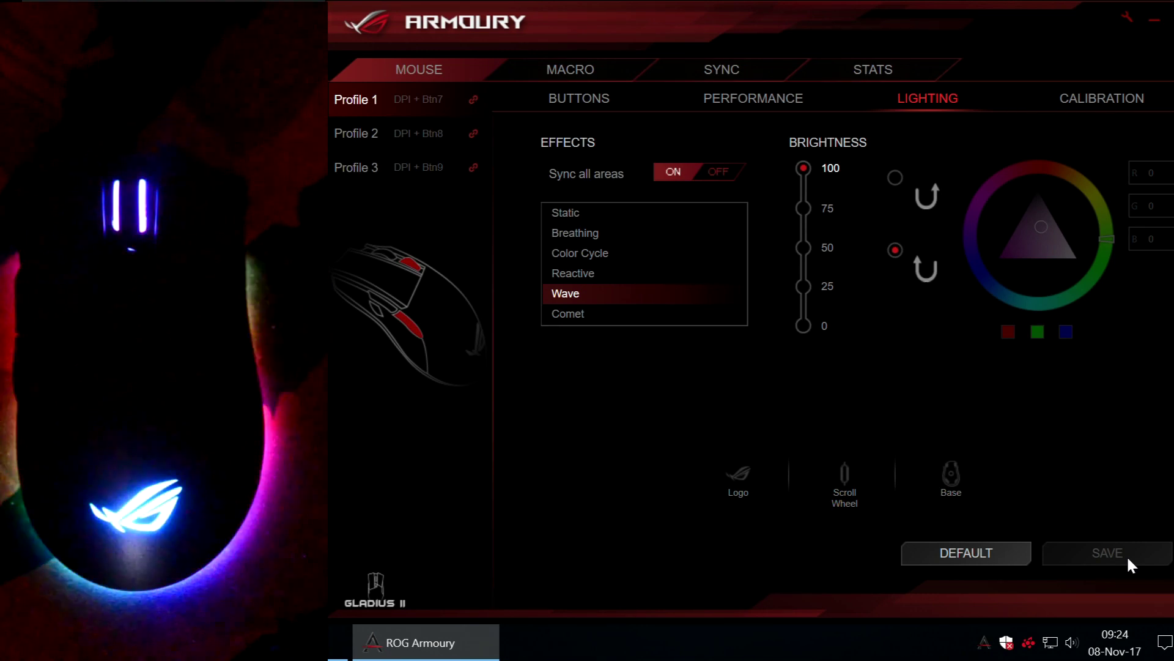
left_click(804, 286)
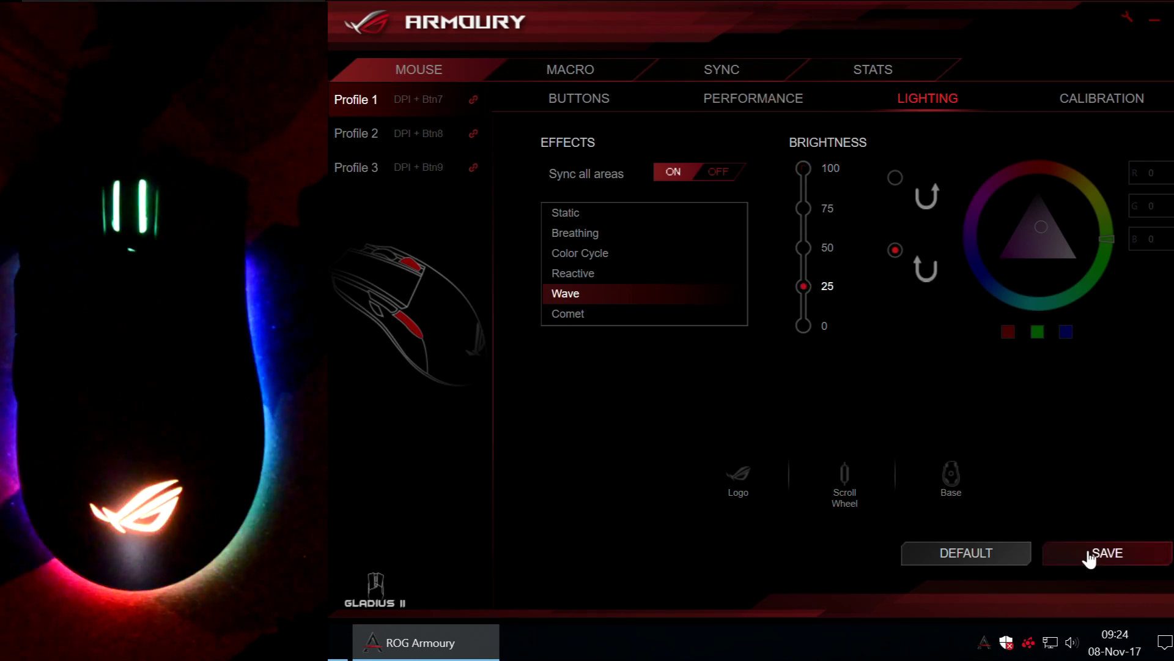
left_click(804, 168)
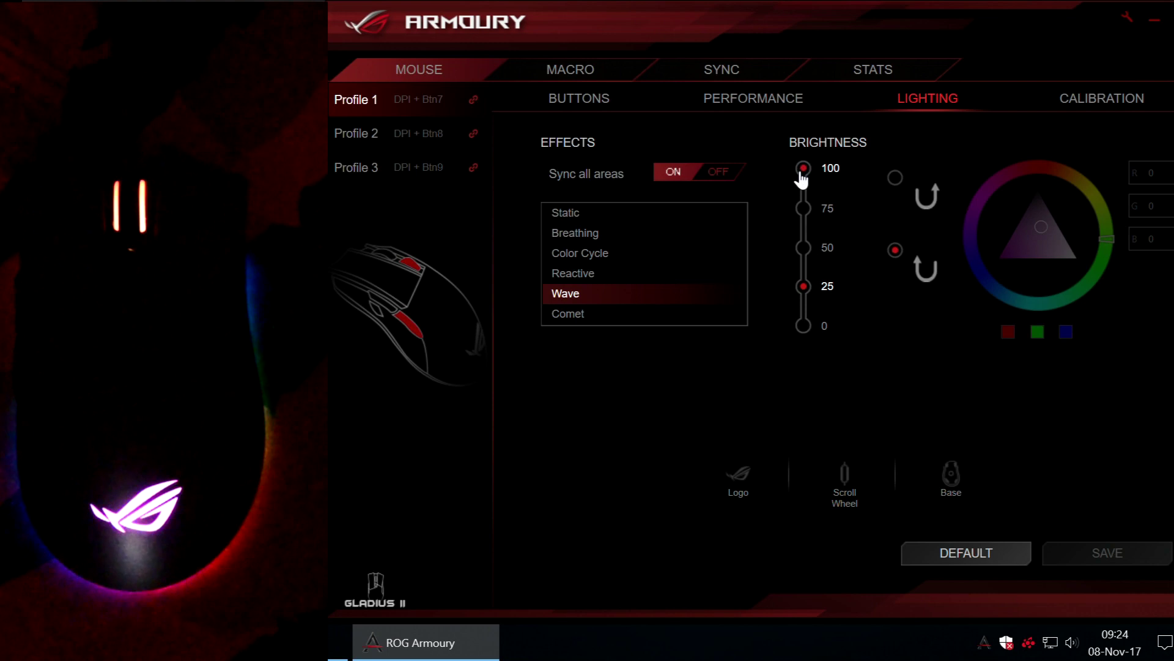
left_click(1111, 554)
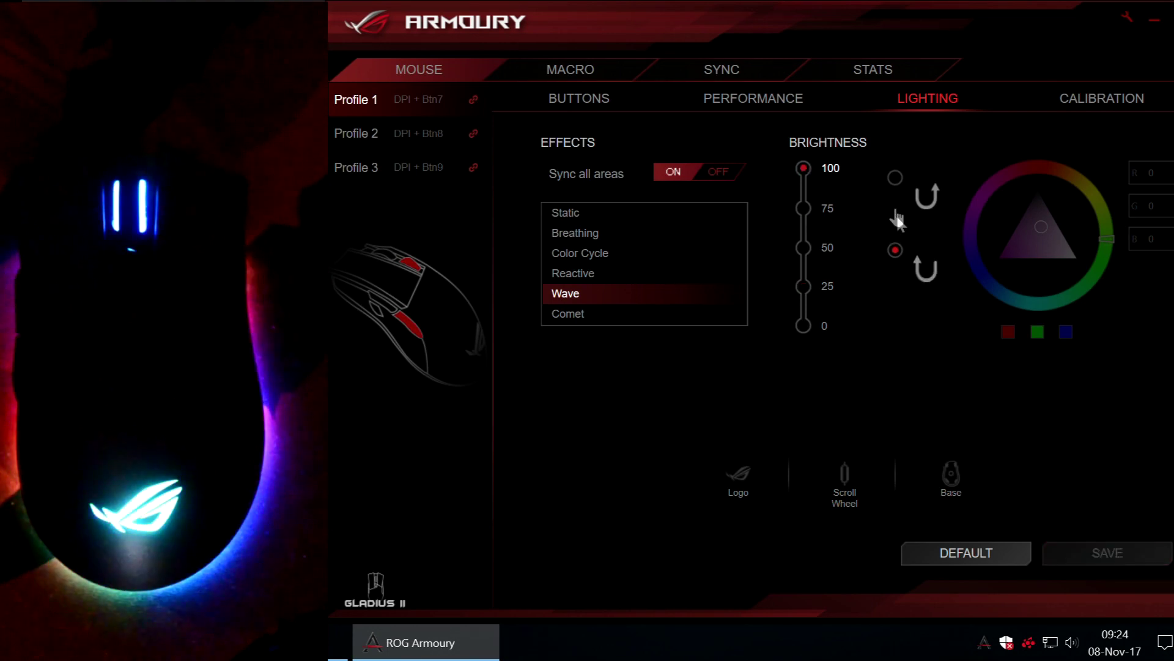
Reverse the wave direction, then restore the original direction, saving after each change
left_click(895, 178)
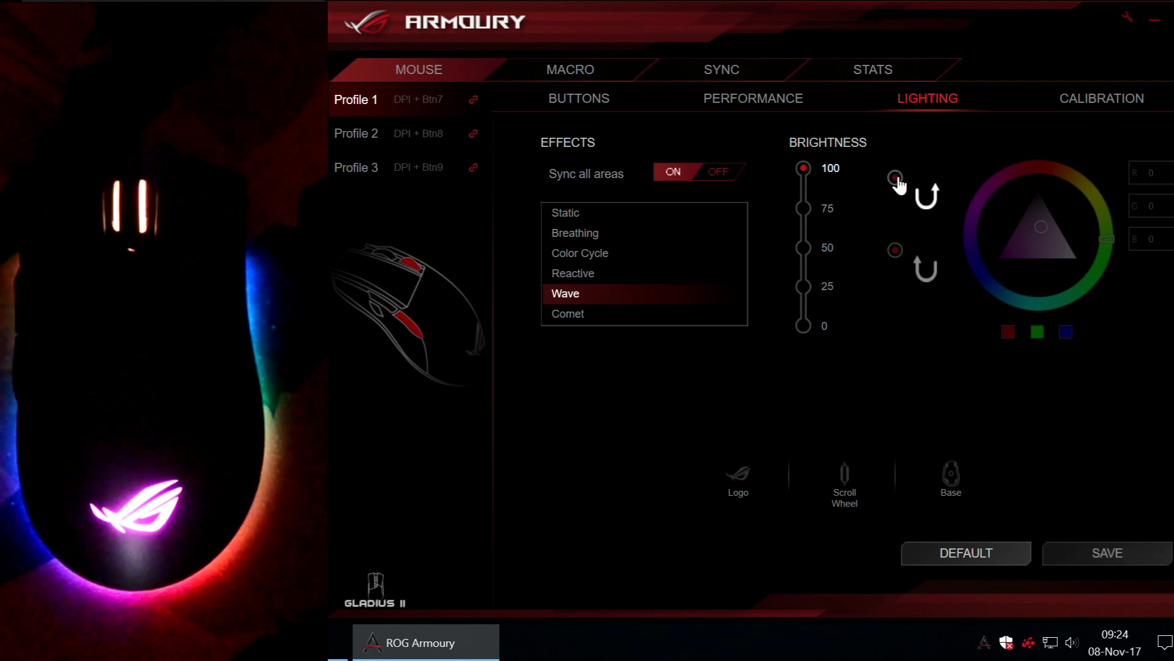
left_click(1109, 554)
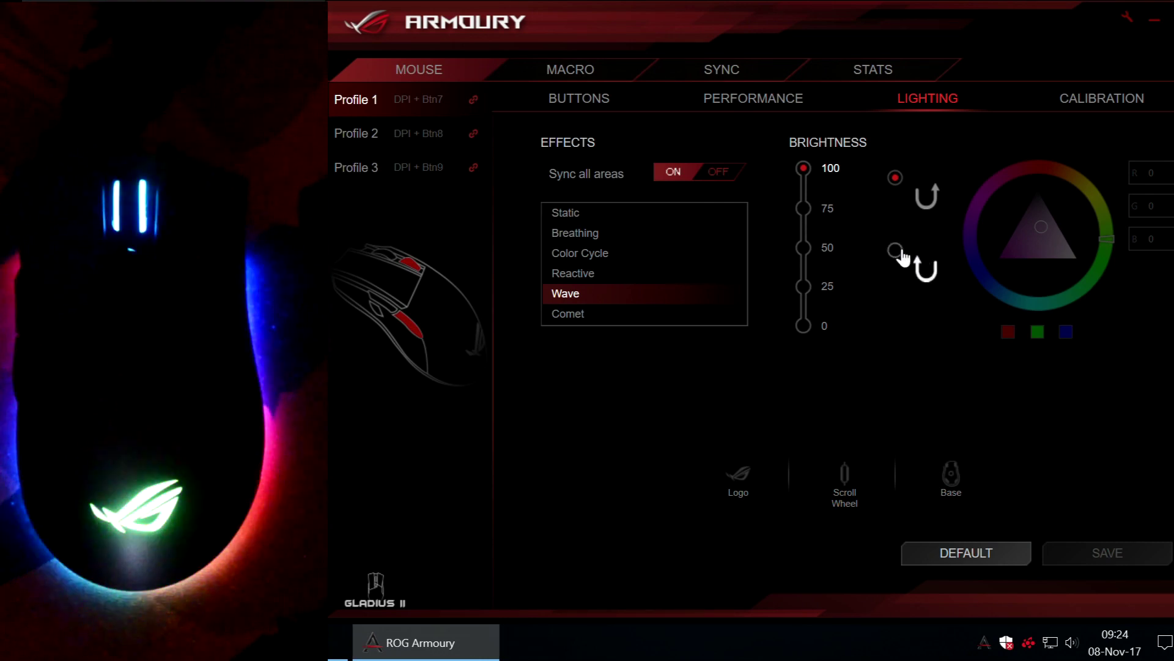
left_click(894, 250)
left_click(1130, 556)
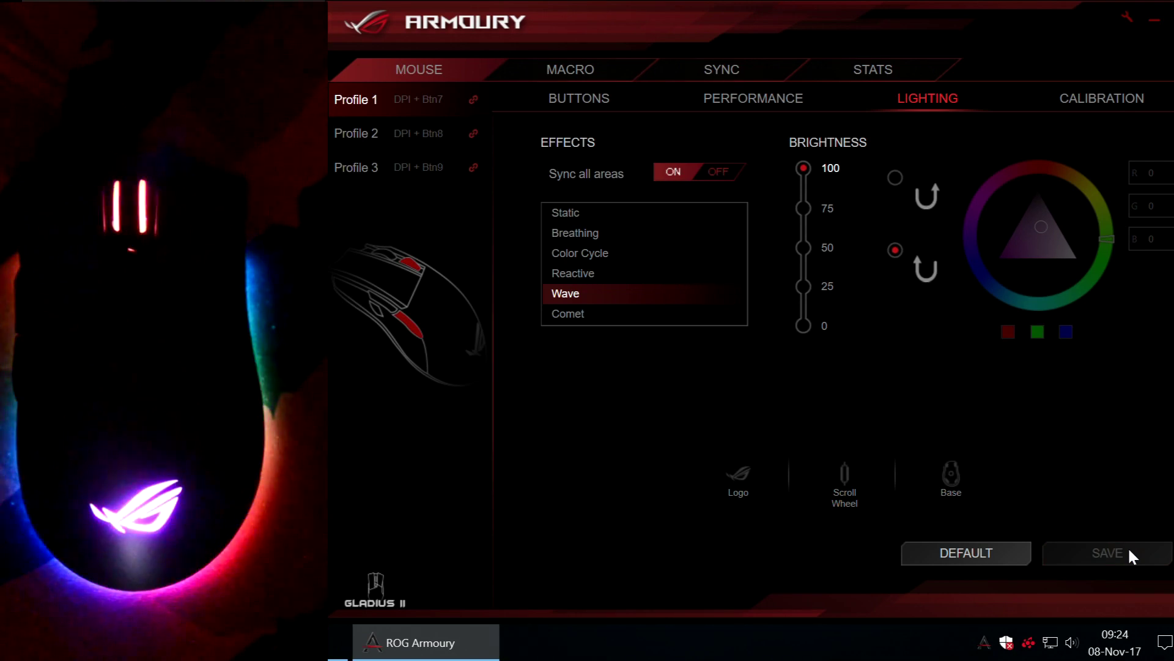
Turn Sync all areas off and back on, then reselect Wave for every area
left_click(715, 176)
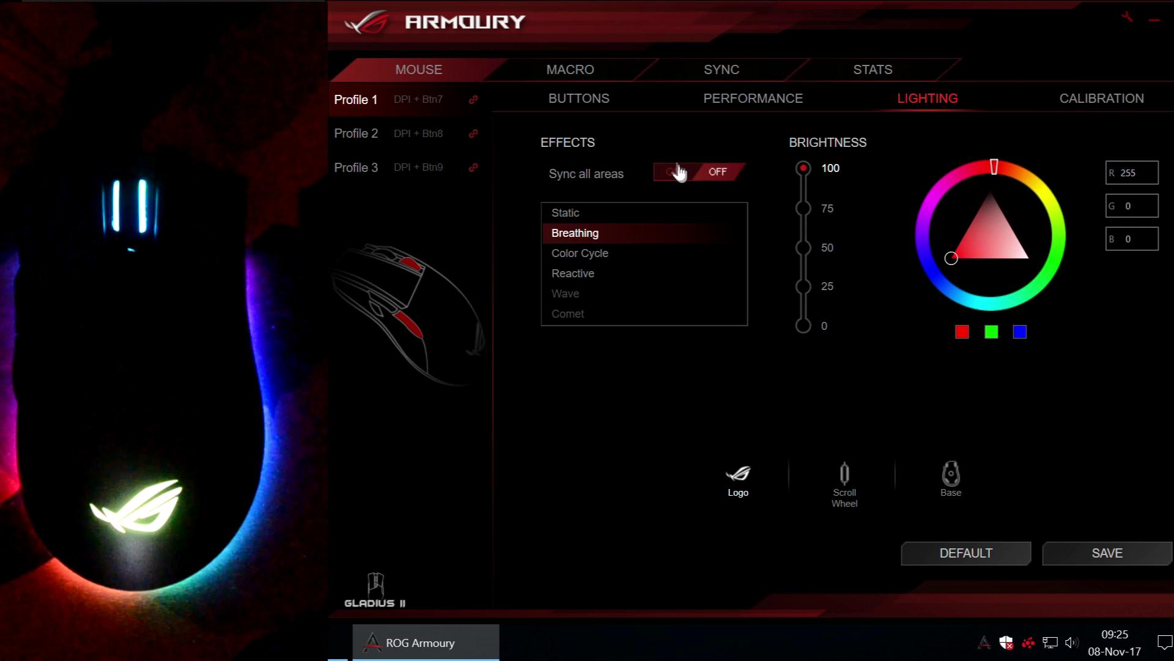
left_click(683, 179)
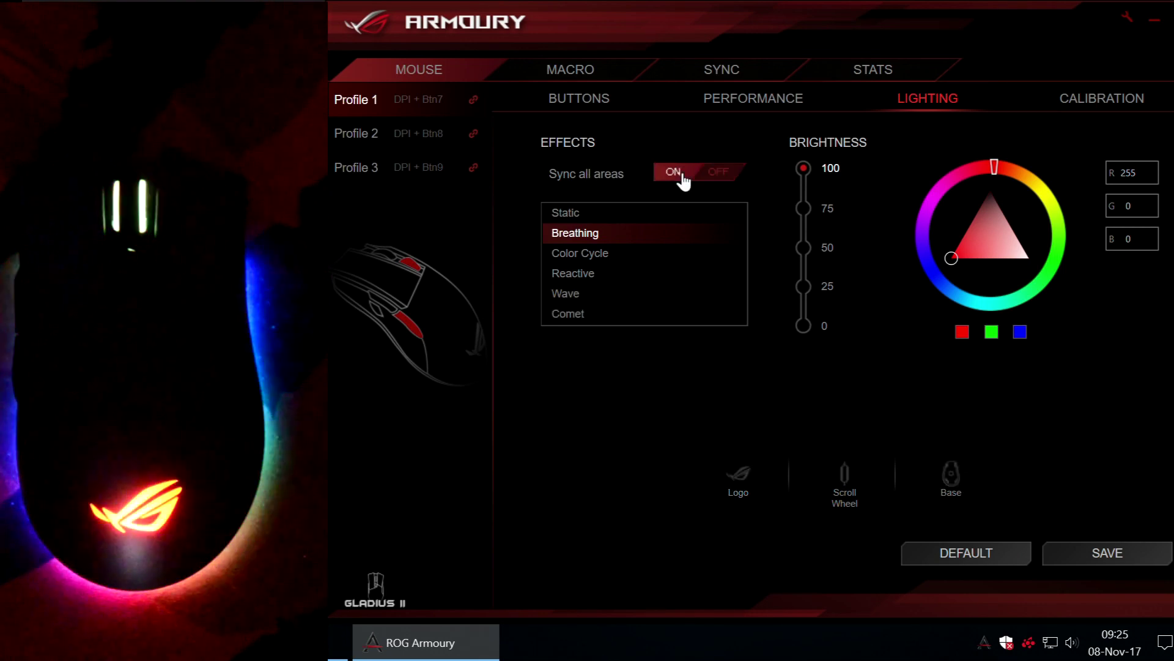
left_click(575, 295)
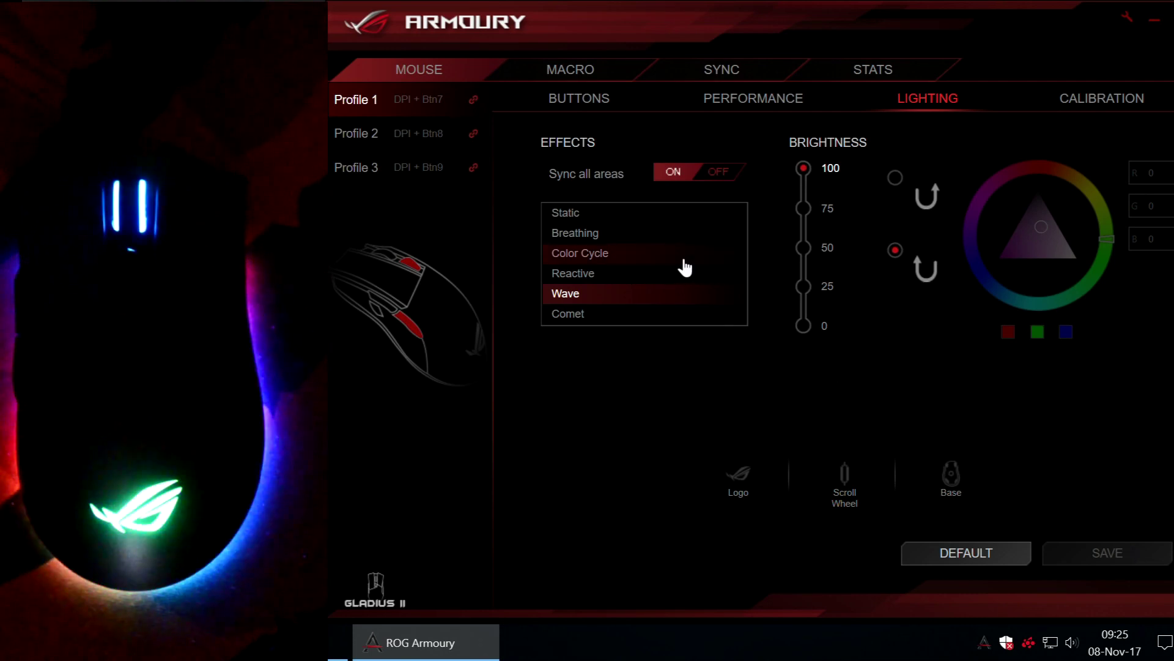
Save the Comet effect, trying brightness 50 and 25 before saving it at 100
left_click(572, 315)
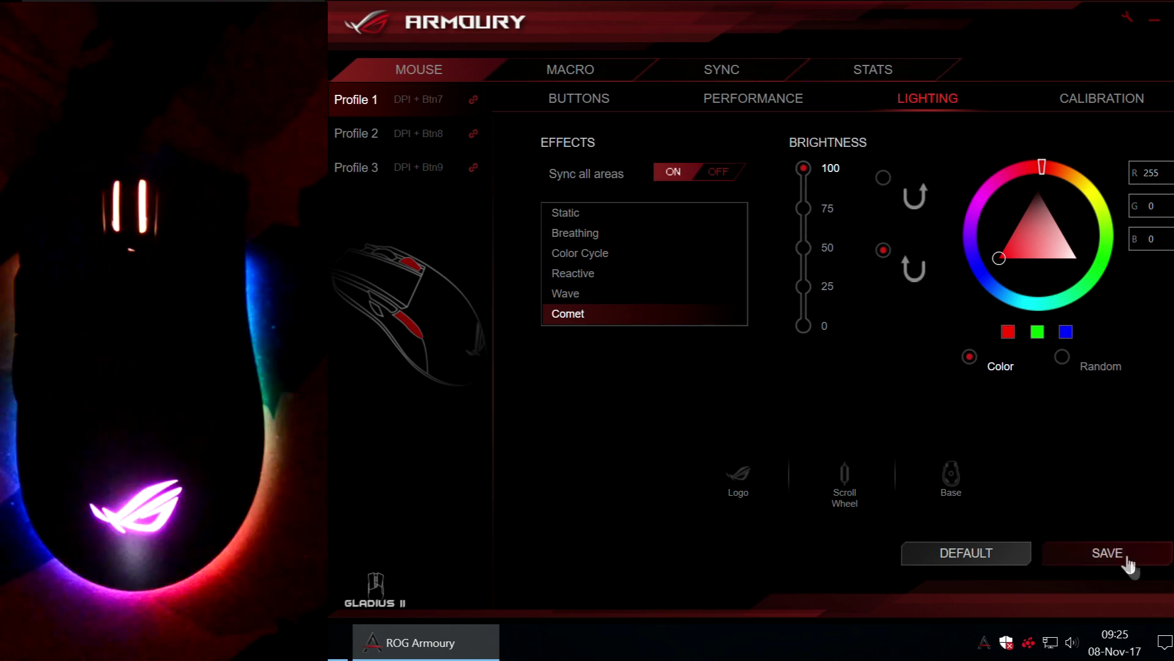
left_click(1108, 553)
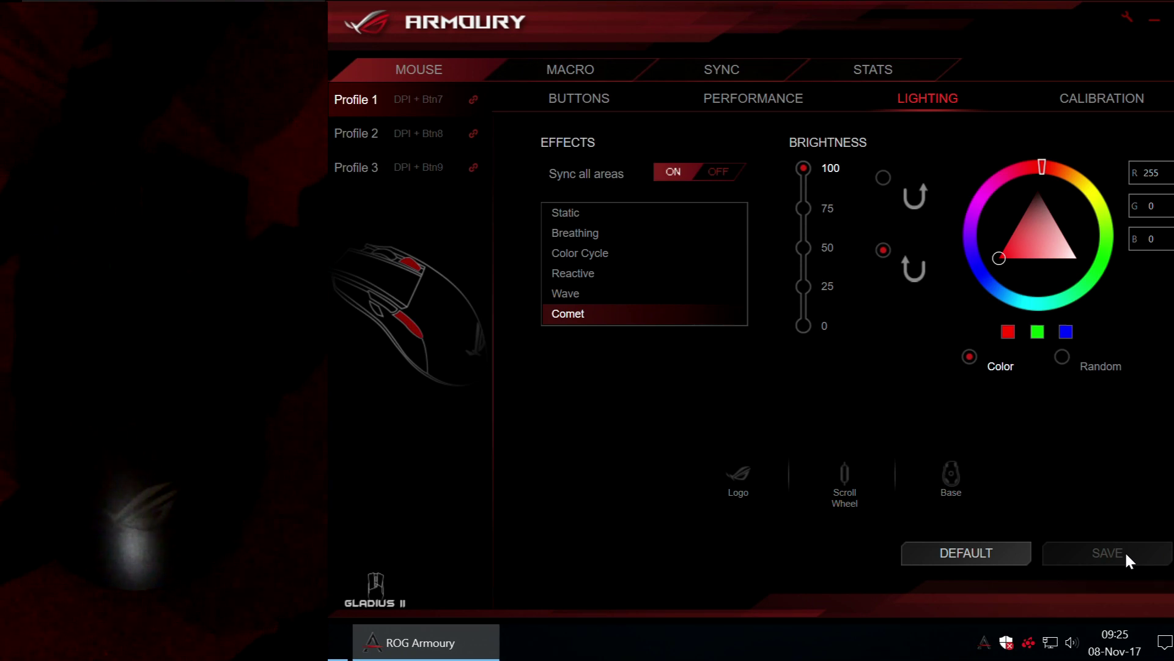
left_click(875, 251)
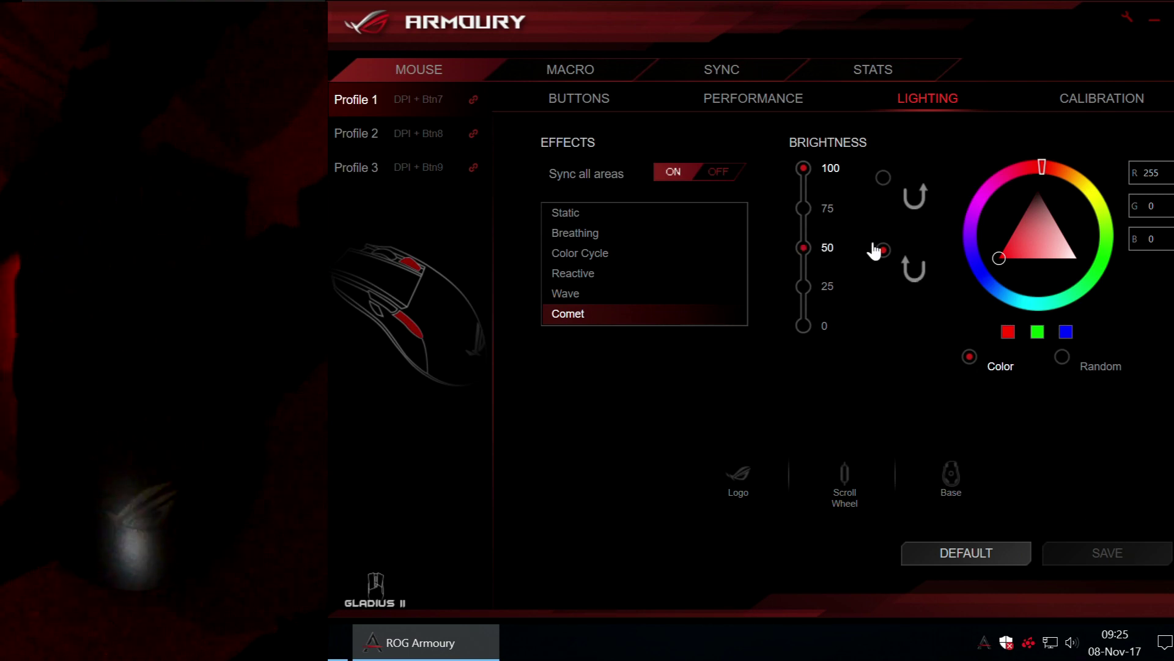
left_click(802, 286)
left_click(1107, 558)
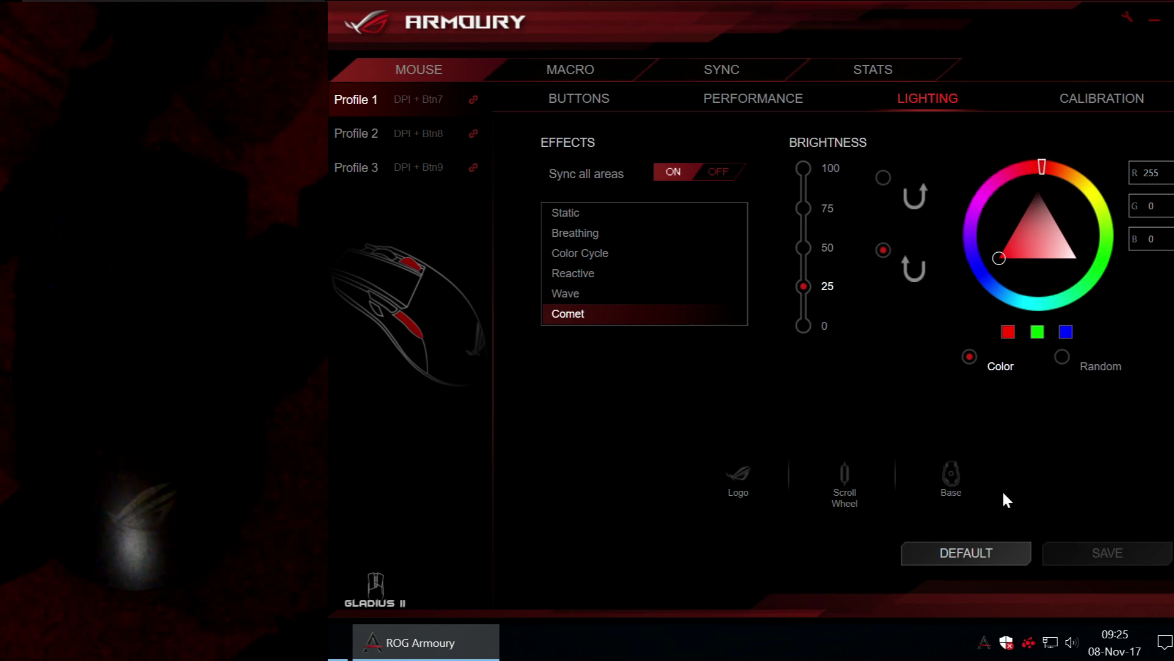
left_click(804, 167)
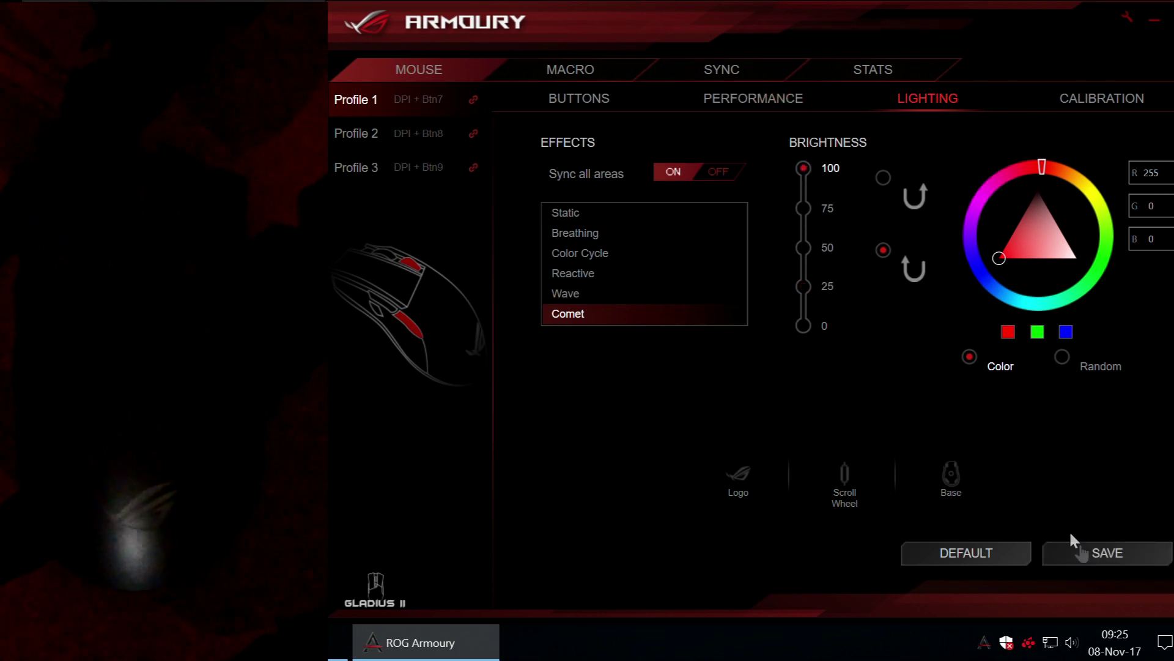
left_click(1098, 552)
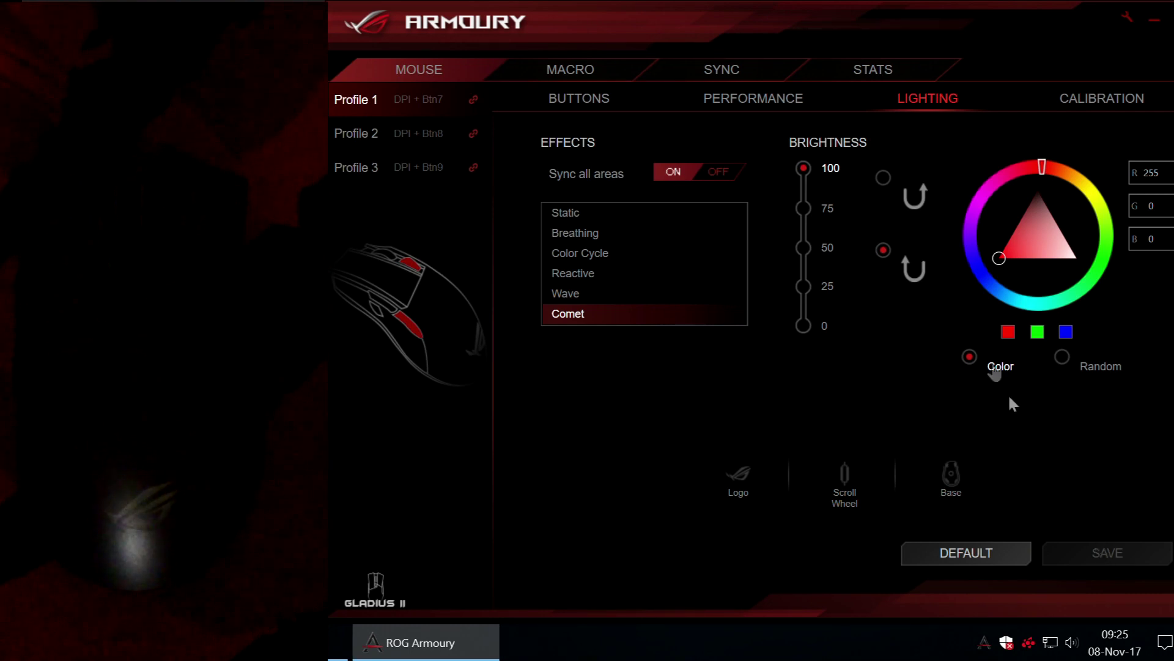
Save the comet colour as green, then blue, and finally red
left_click(1039, 334)
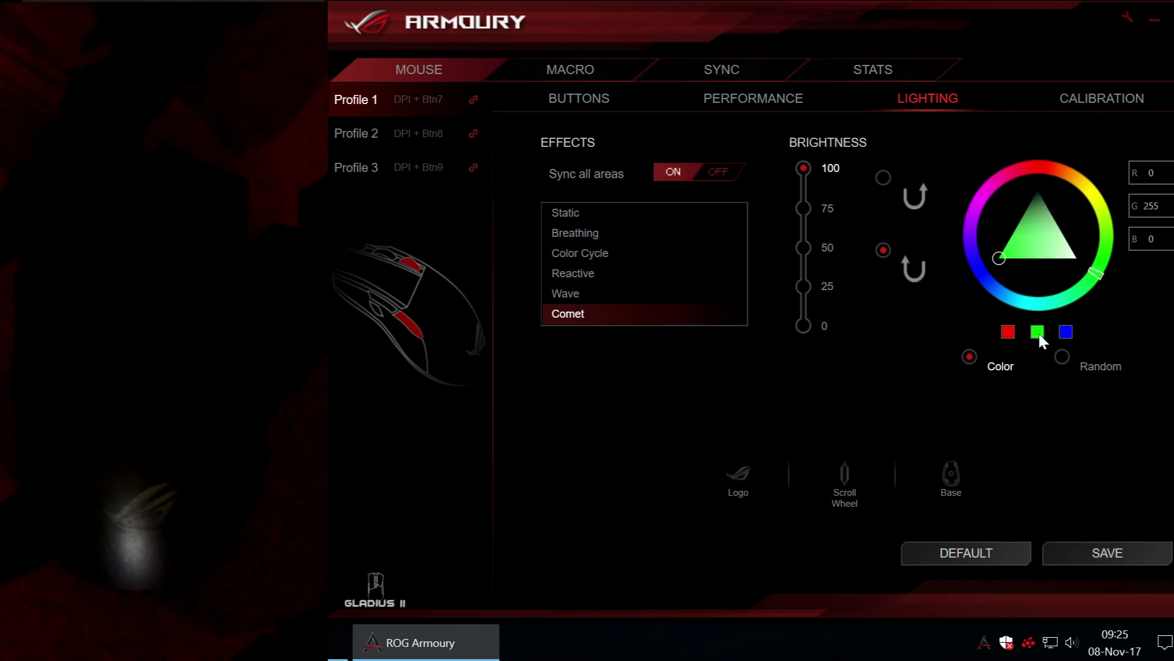
left_click(1100, 554)
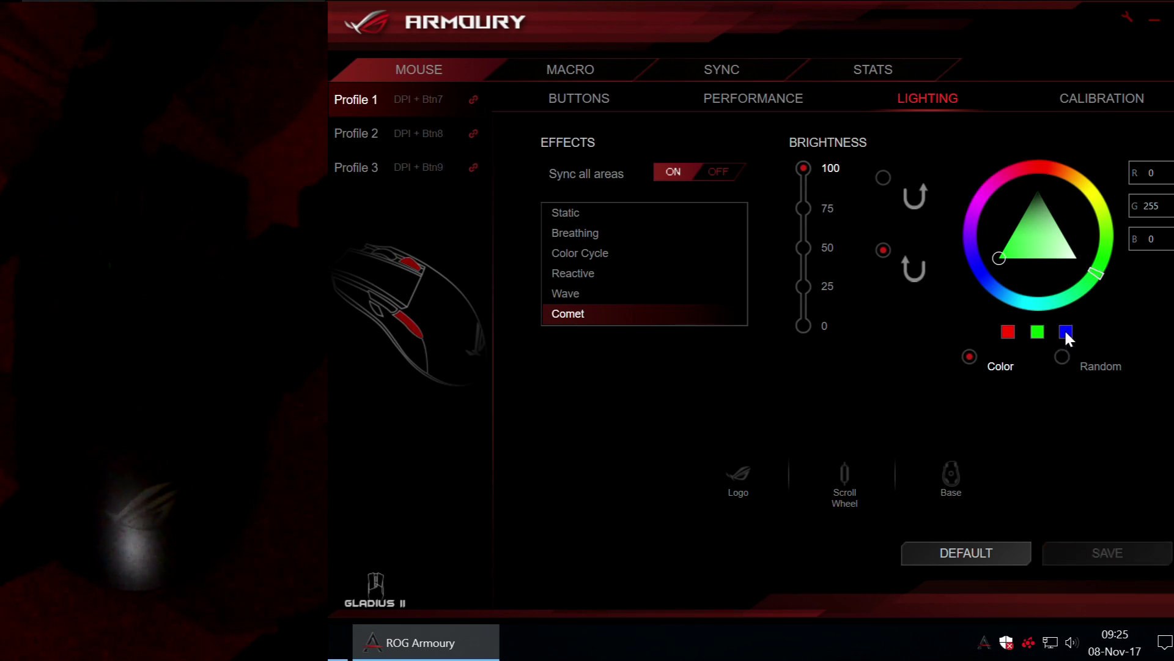
left_click(1066, 331)
left_click(1105, 550)
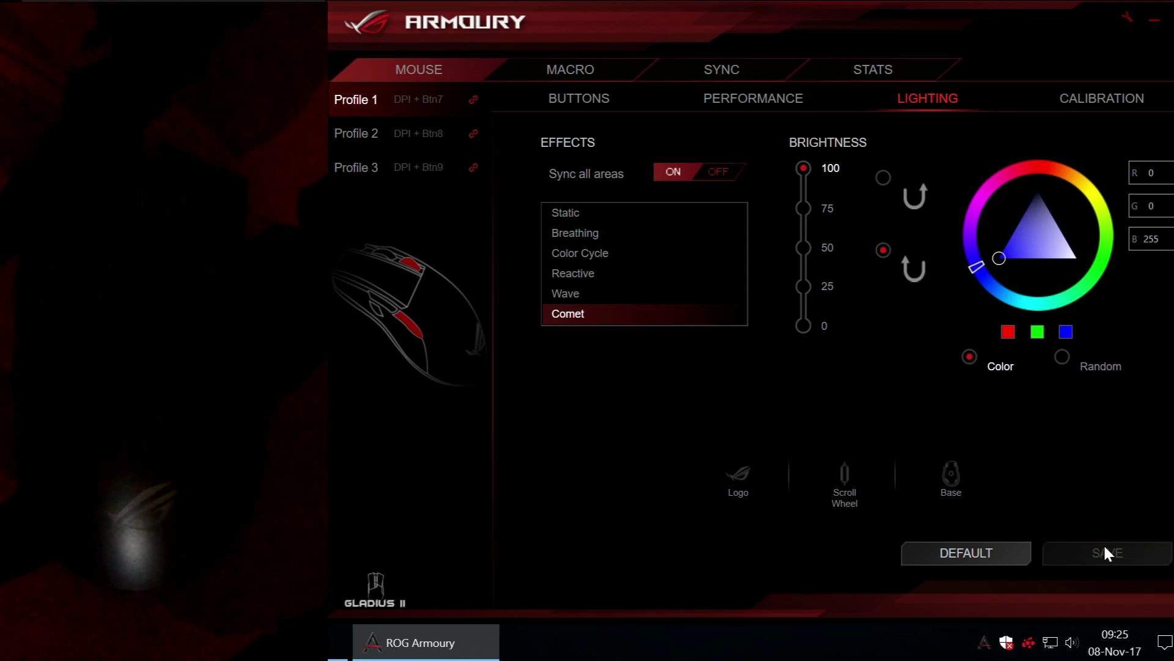
left_click(1008, 332)
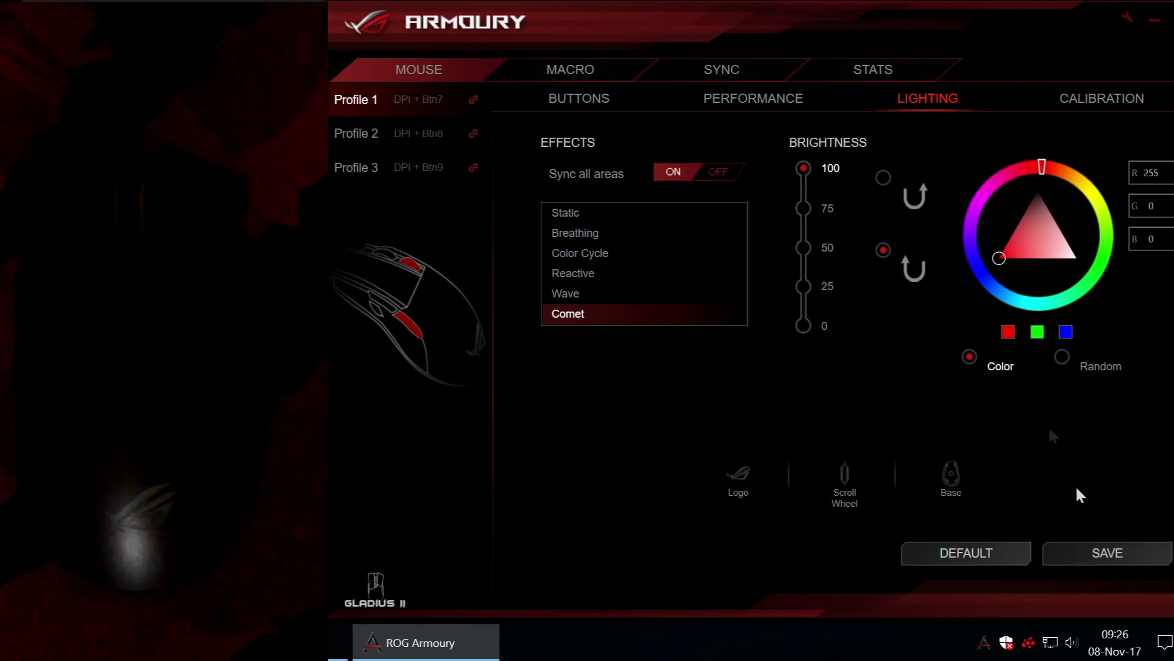
left_click(1103, 550)
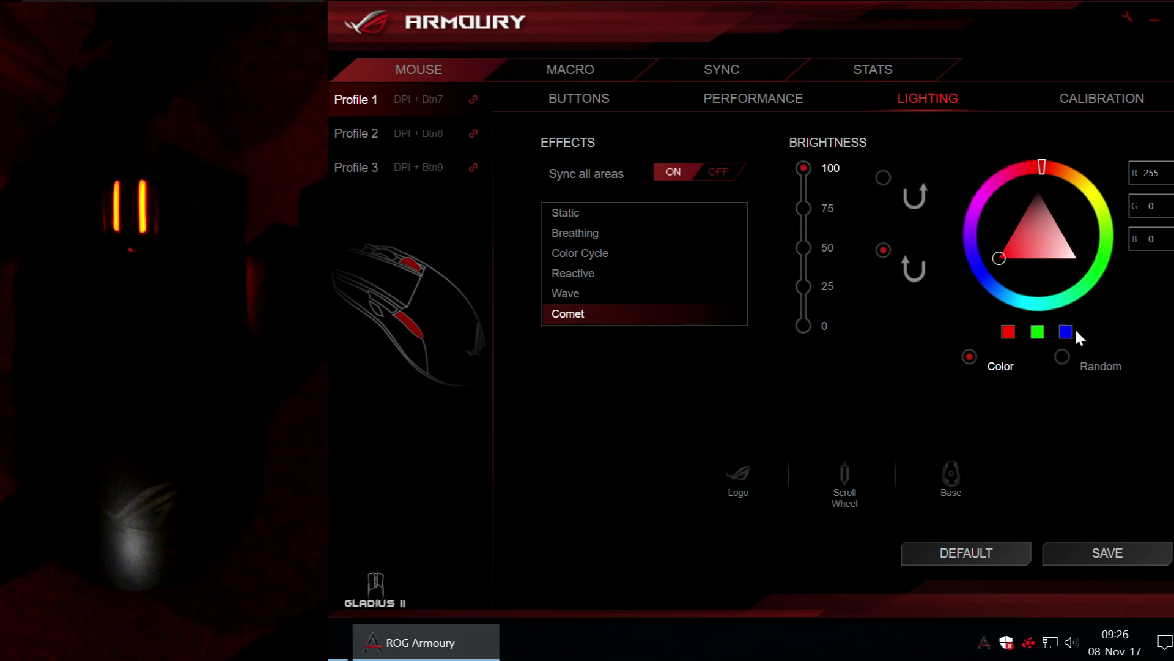
left_click(1062, 358)
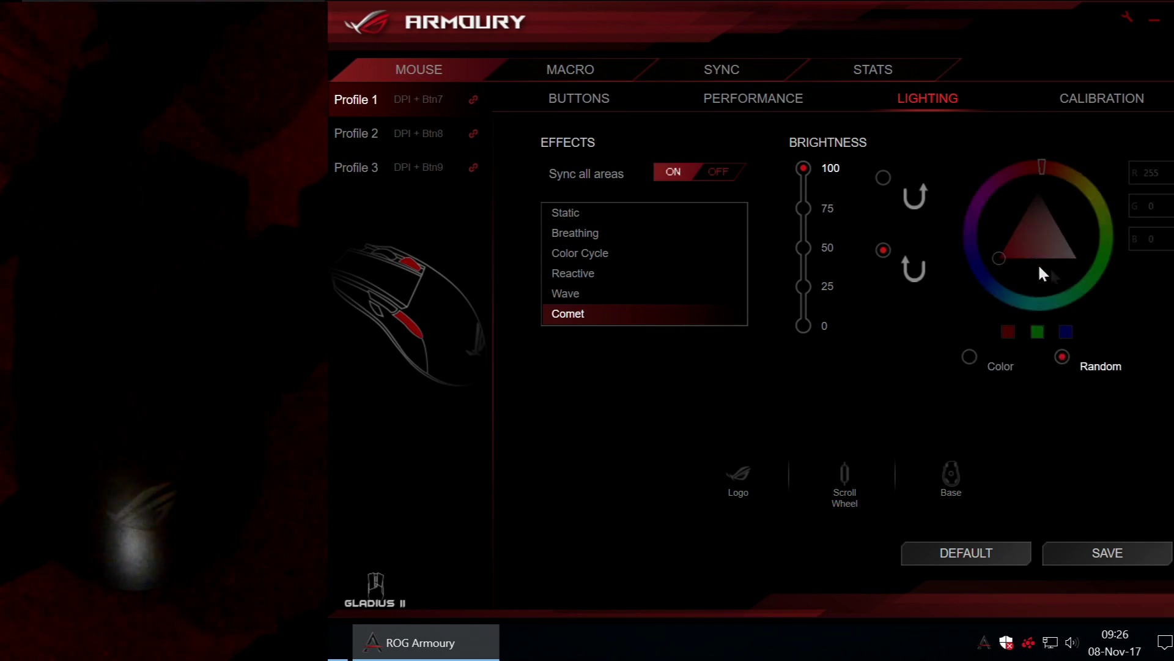
left_click(1111, 551)
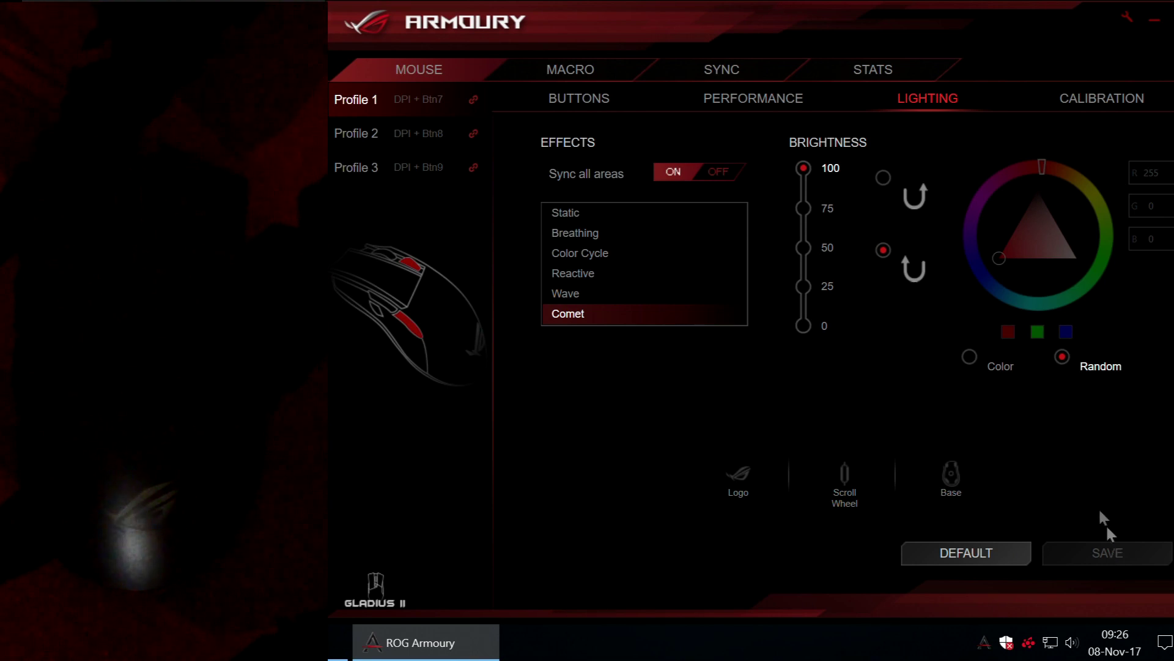
left_click(884, 180)
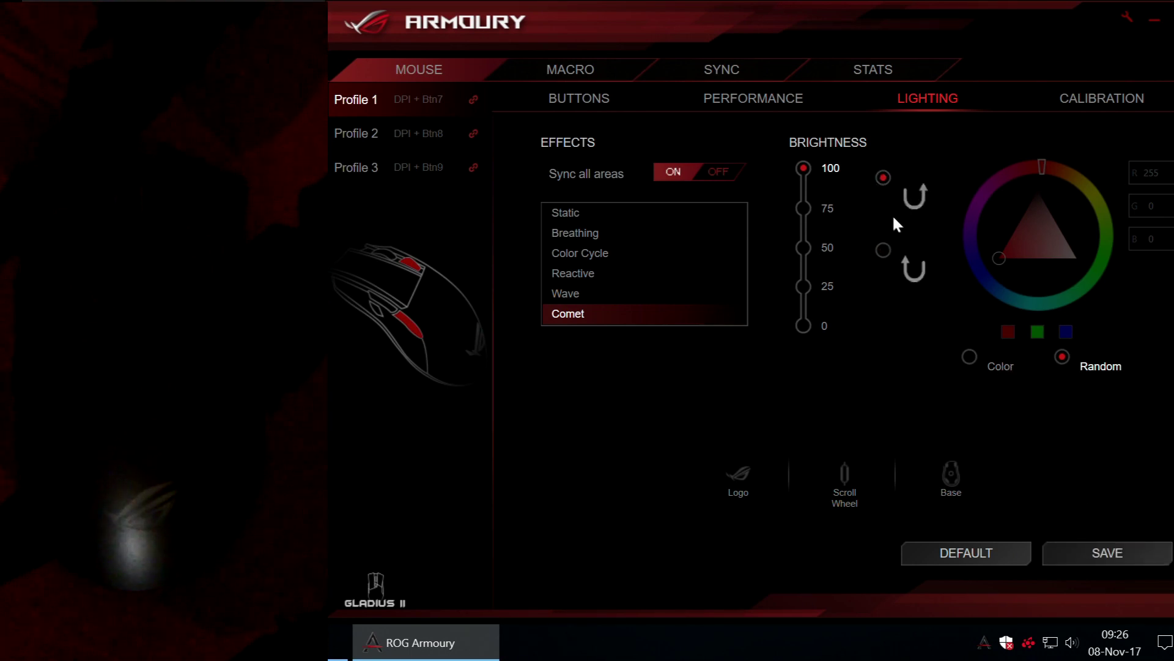
left_click(1106, 555)
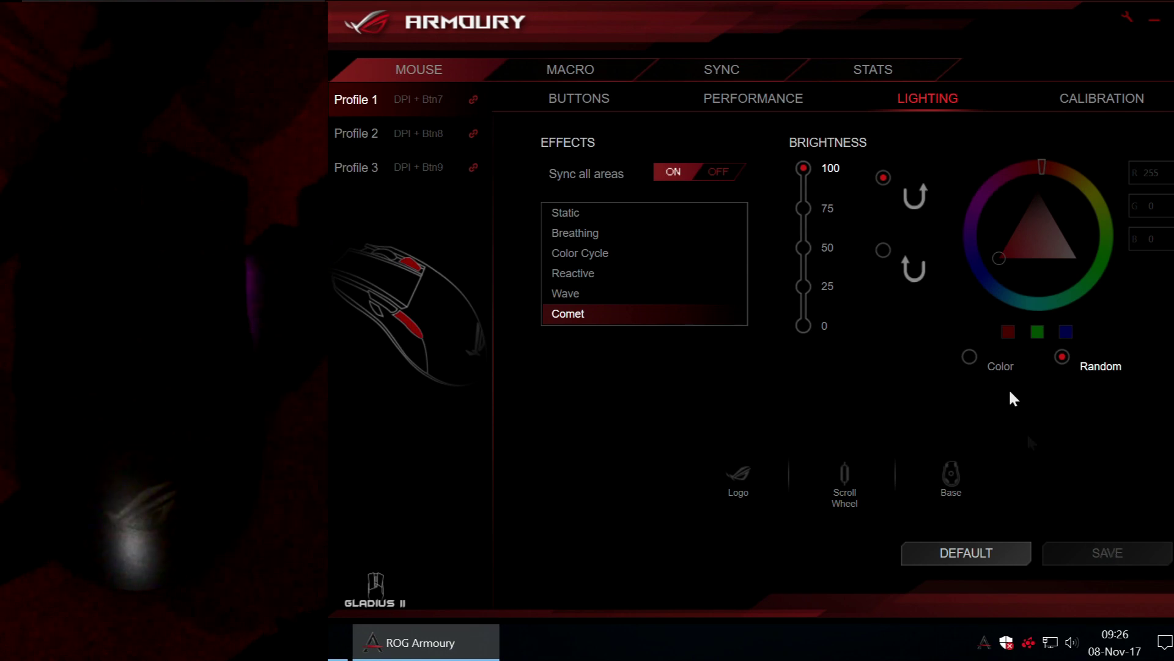
left_click(884, 251)
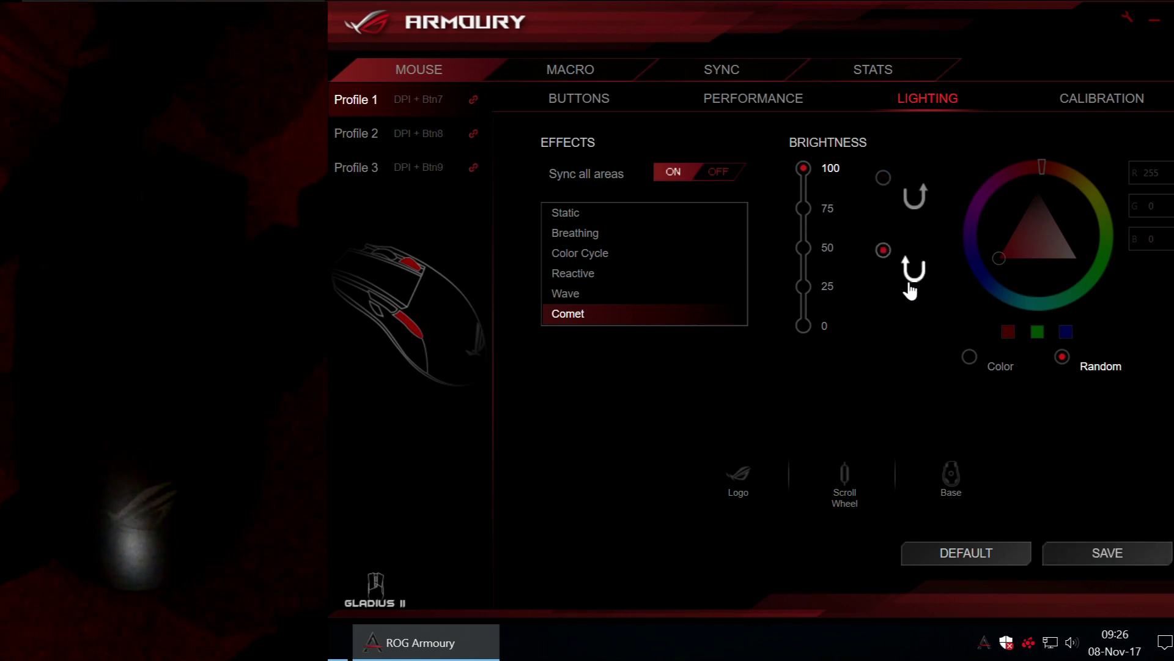
left_click(969, 356)
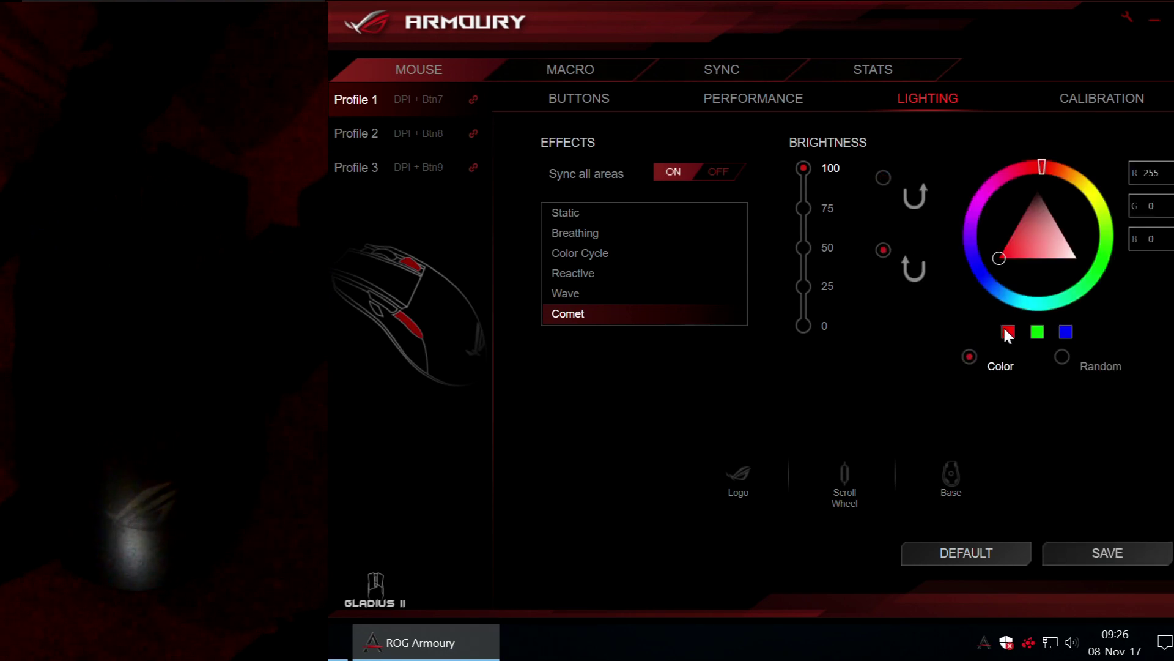
left_click(1104, 557)
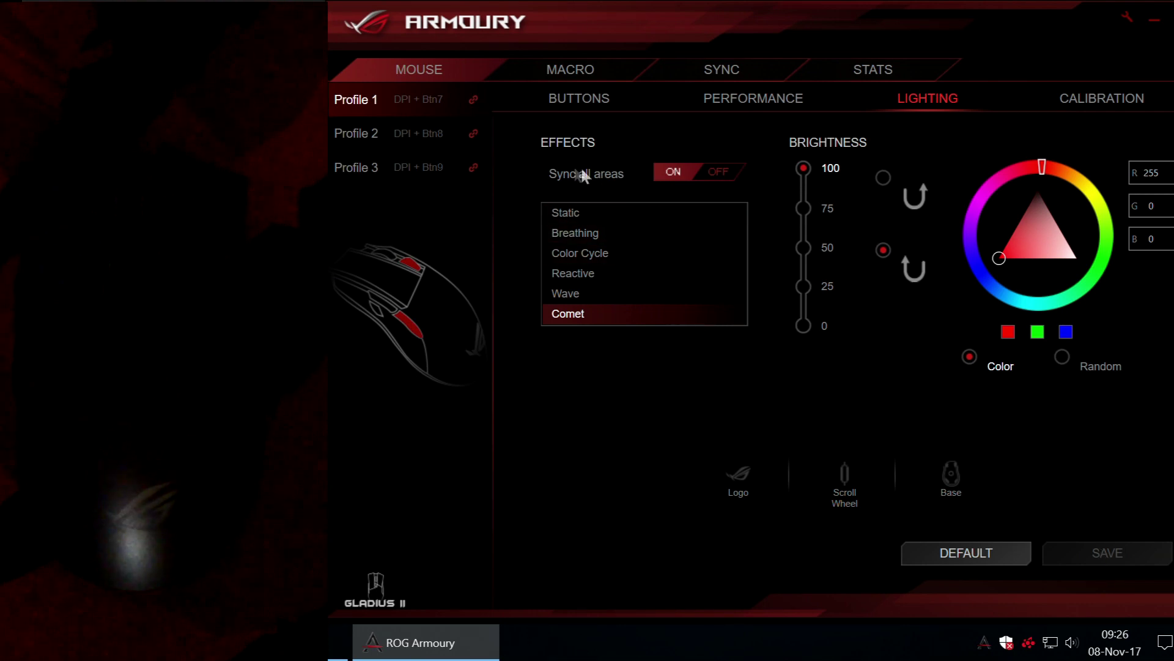
Cycle Sync all areas off and on, then save the Wave effect across the mouse
left_click(703, 174)
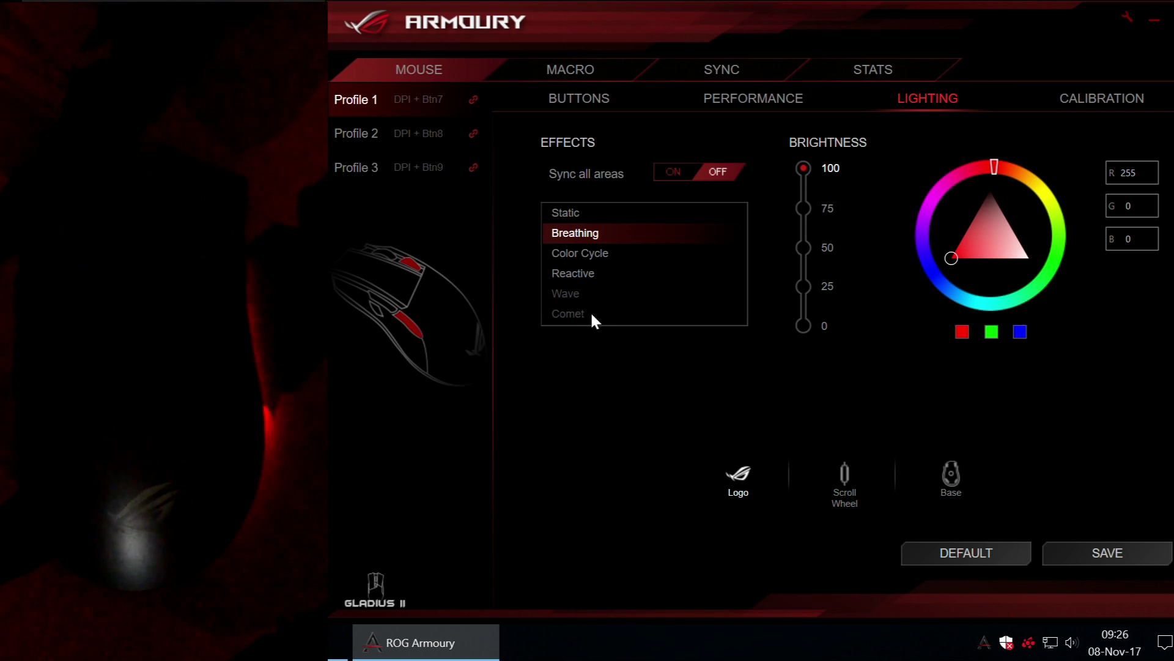
left_click(681, 177)
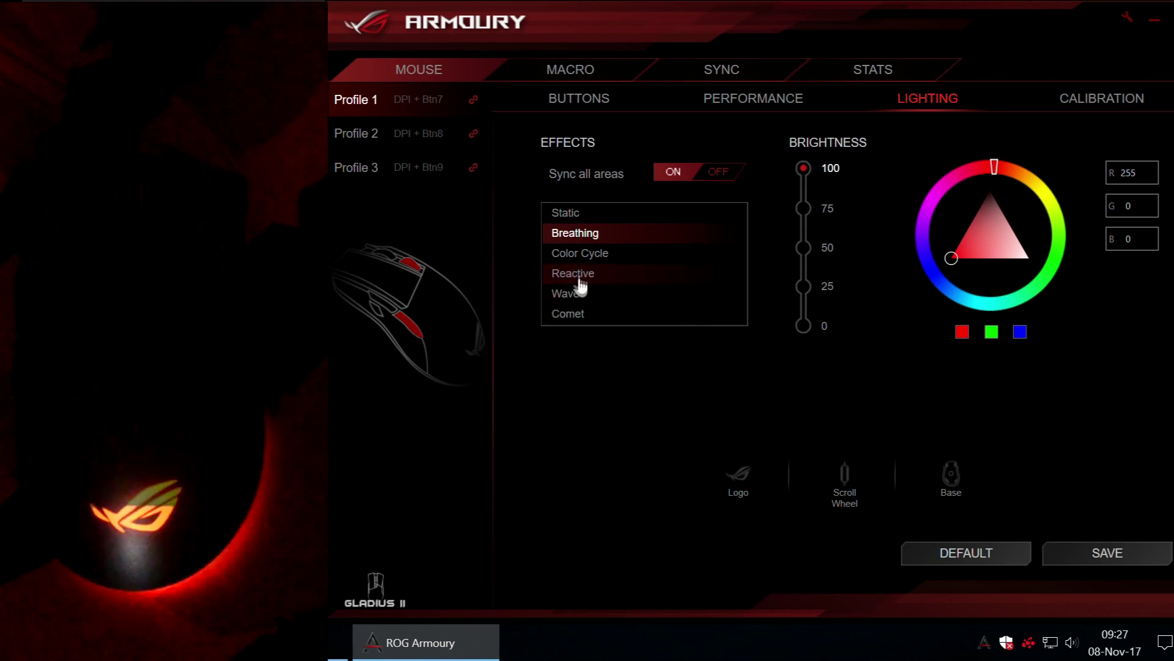
left_click(575, 300)
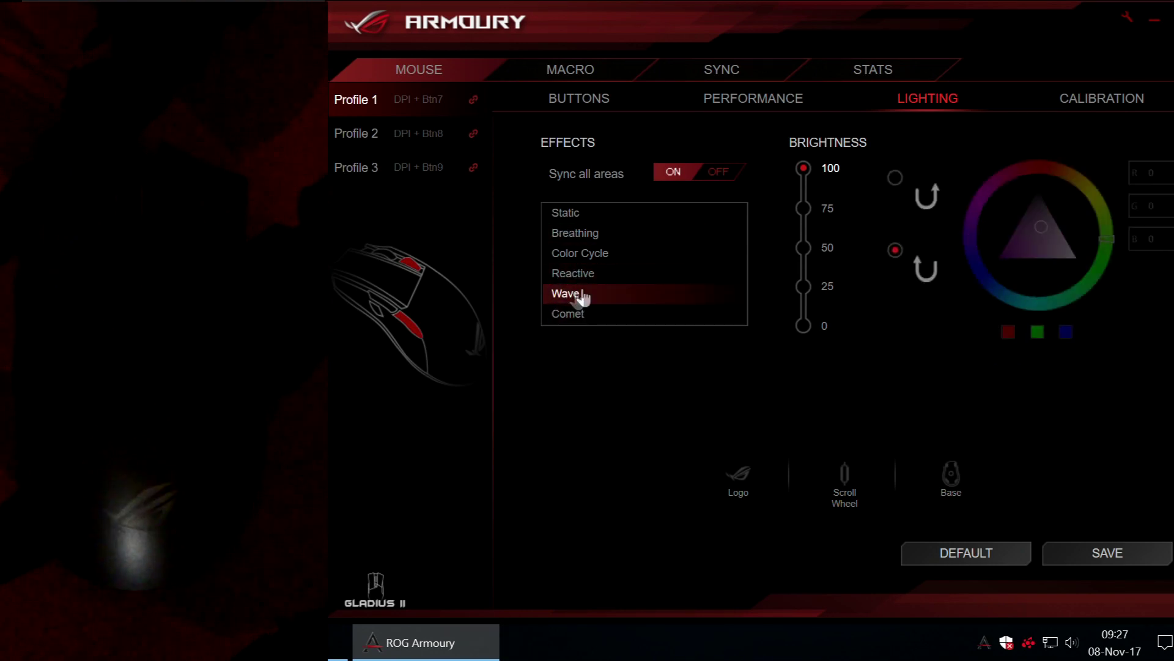
left_click(1156, 561)
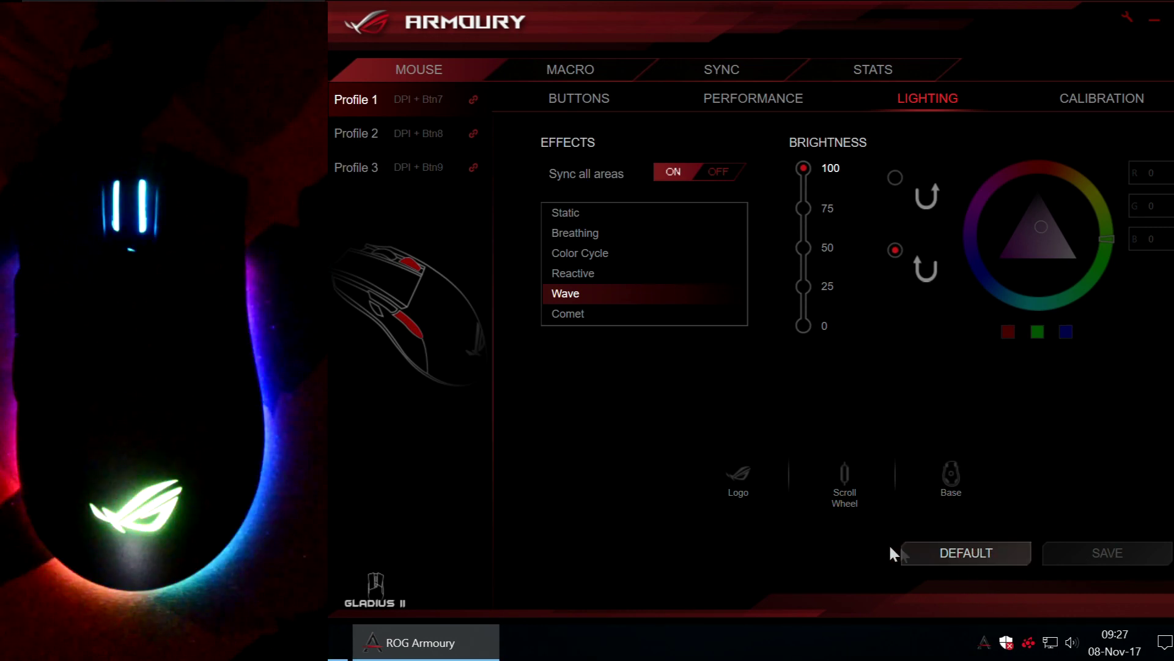
Reset the lighting to DEFAULT and save it, leaving the synced rainbow Wave at 100
left_click(959, 557)
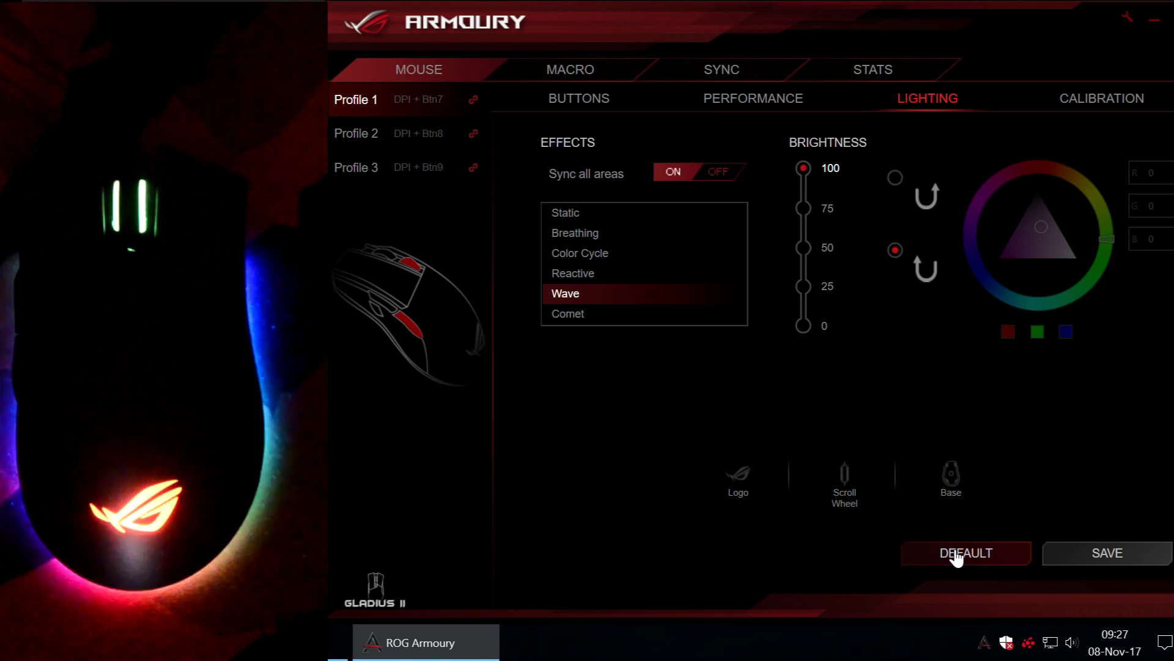
left_click(1144, 563)
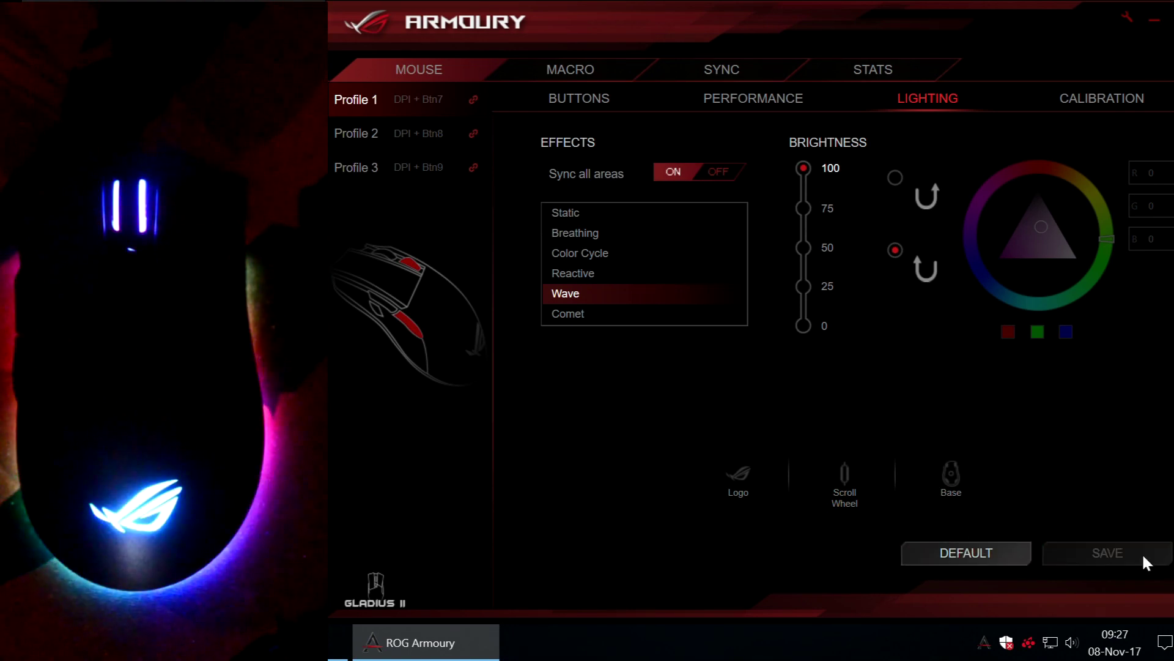